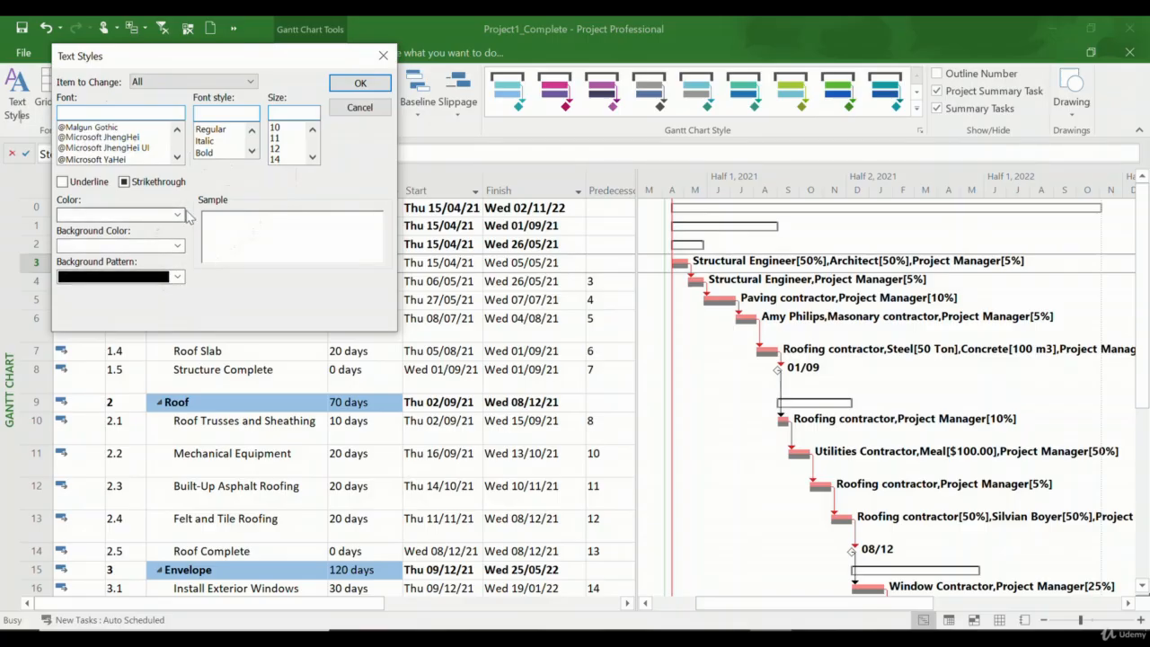
- Dismiss the text styles without changes and give the Gantt Rows gridlines a solid line type
{"action": "left_click", "coordinate": [356, 109]}
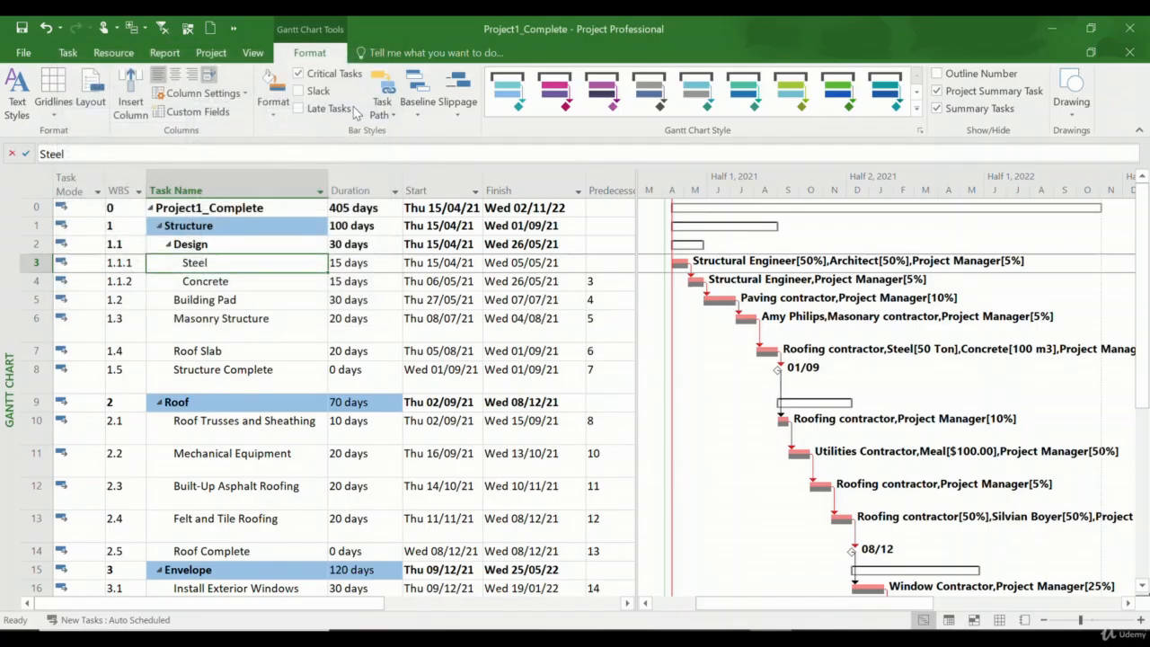
{"action": "left_click", "coordinate": [53, 118]}
{"action": "left_click", "coordinate": [77, 133]}
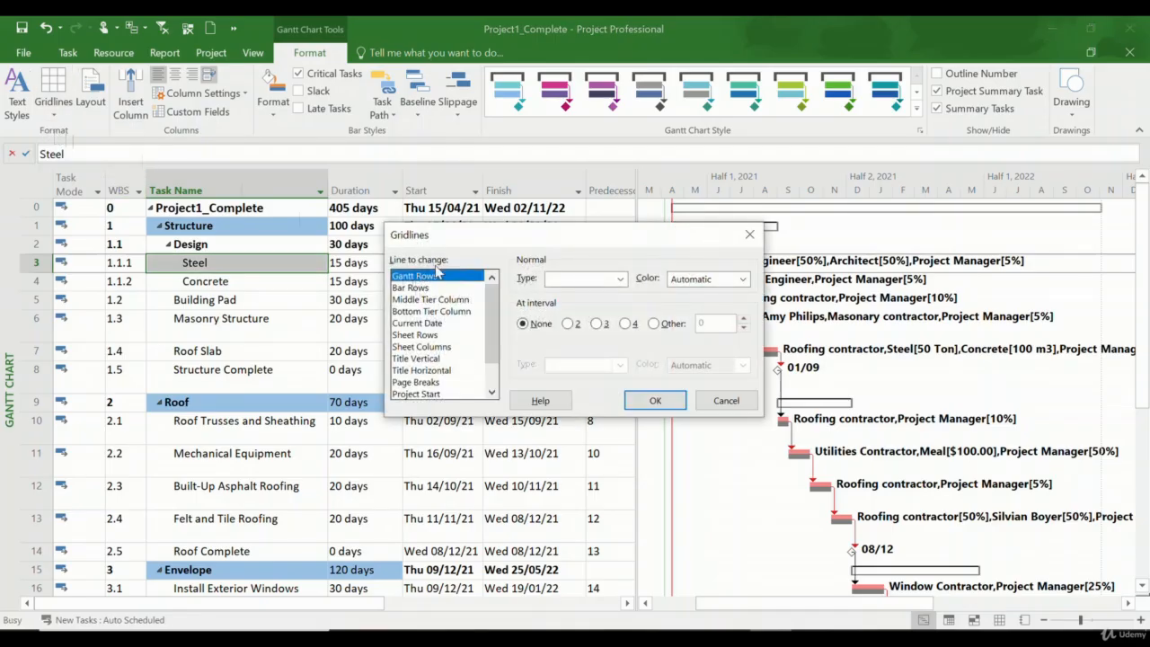
{"action": "left_click", "coordinate": [584, 278]}
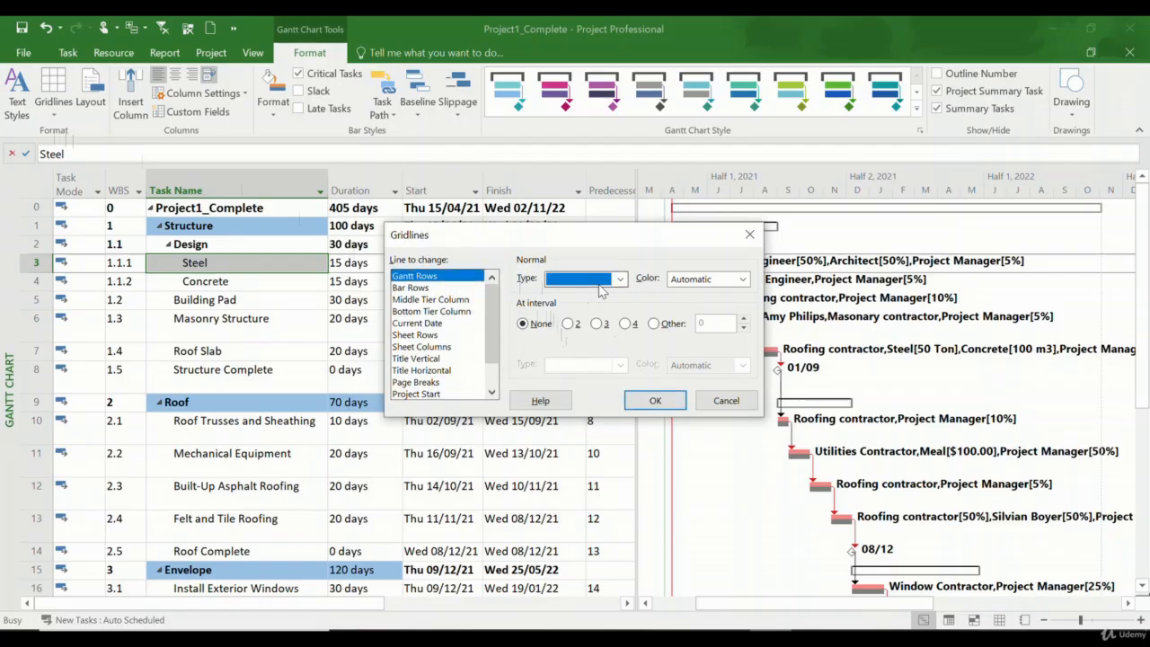
{"action": "left_click", "coordinate": [603, 310]}
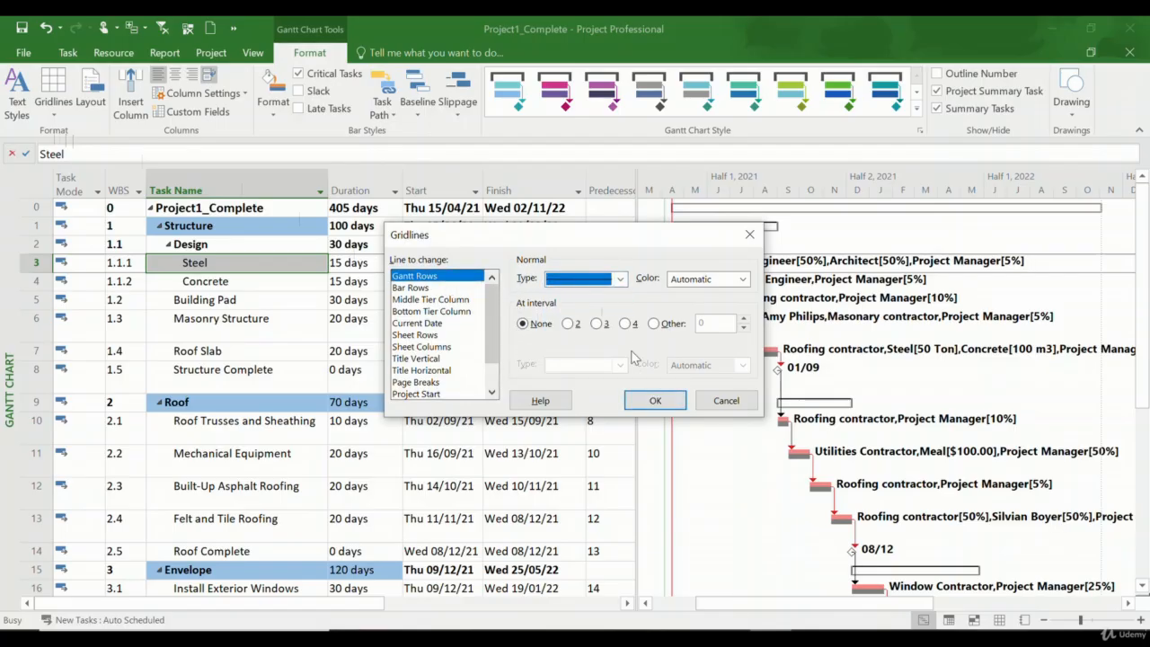
{"action": "left_click", "coordinate": [655, 400]}
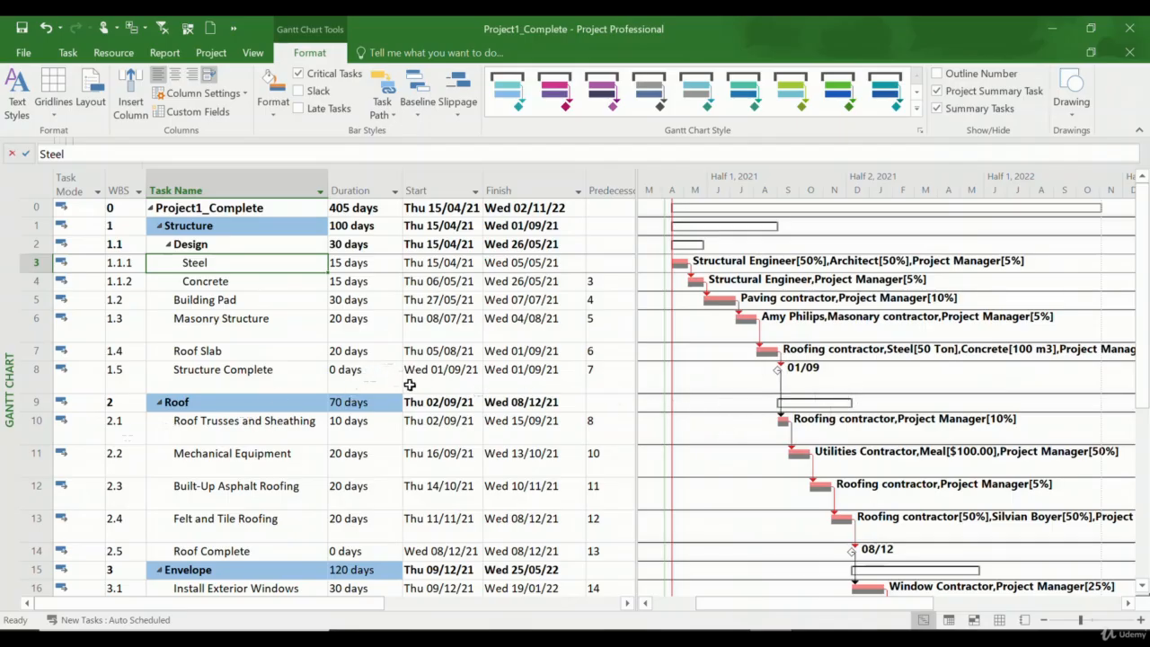
{"action": "left_click", "coordinate": [54, 110]}
{"action": "left_click", "coordinate": [85, 154]}
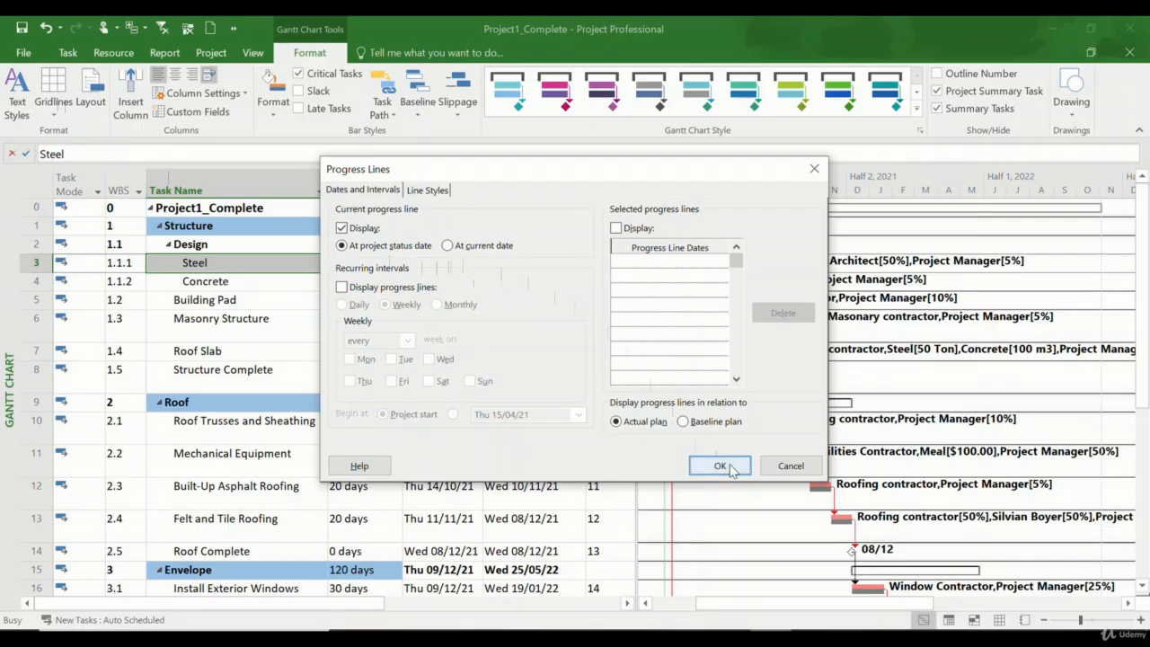
{"action": "left_click", "coordinate": [790, 465]}
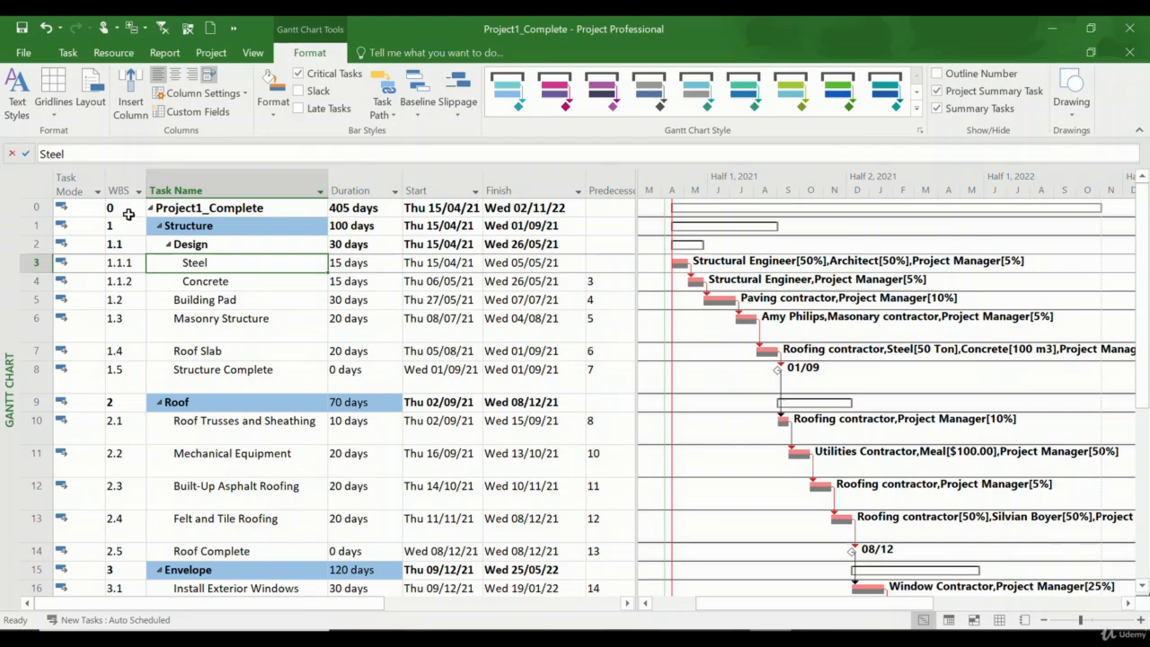
- Remove the Gantt Rows gridlines by setting their line type to blank
{"action": "left_click", "coordinate": [54, 103]}
{"action": "left_click", "coordinate": [87, 137]}
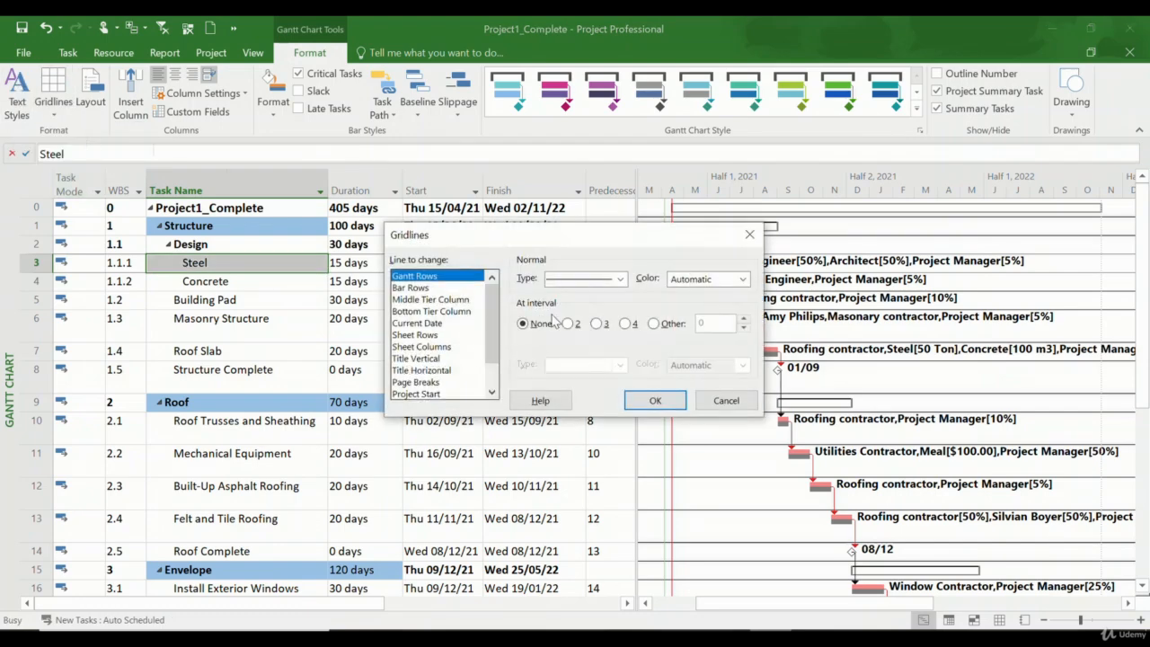
{"action": "left_click", "coordinate": [618, 282]}
{"action": "left_click", "coordinate": [608, 296]}
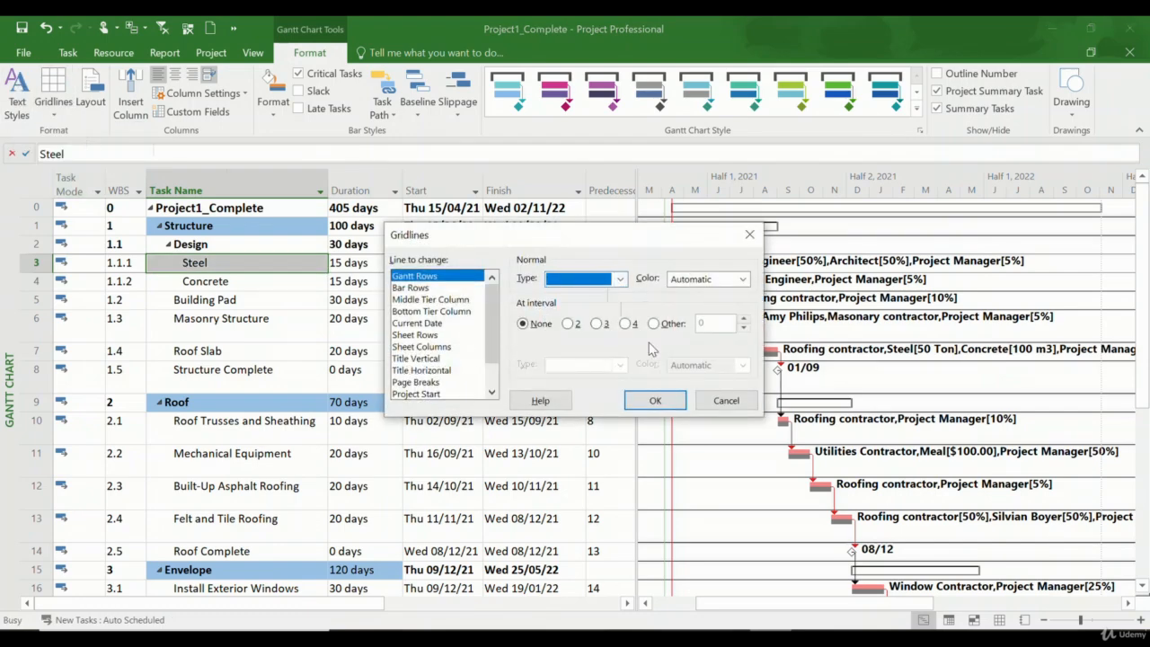
{"action": "left_click", "coordinate": [661, 402]}
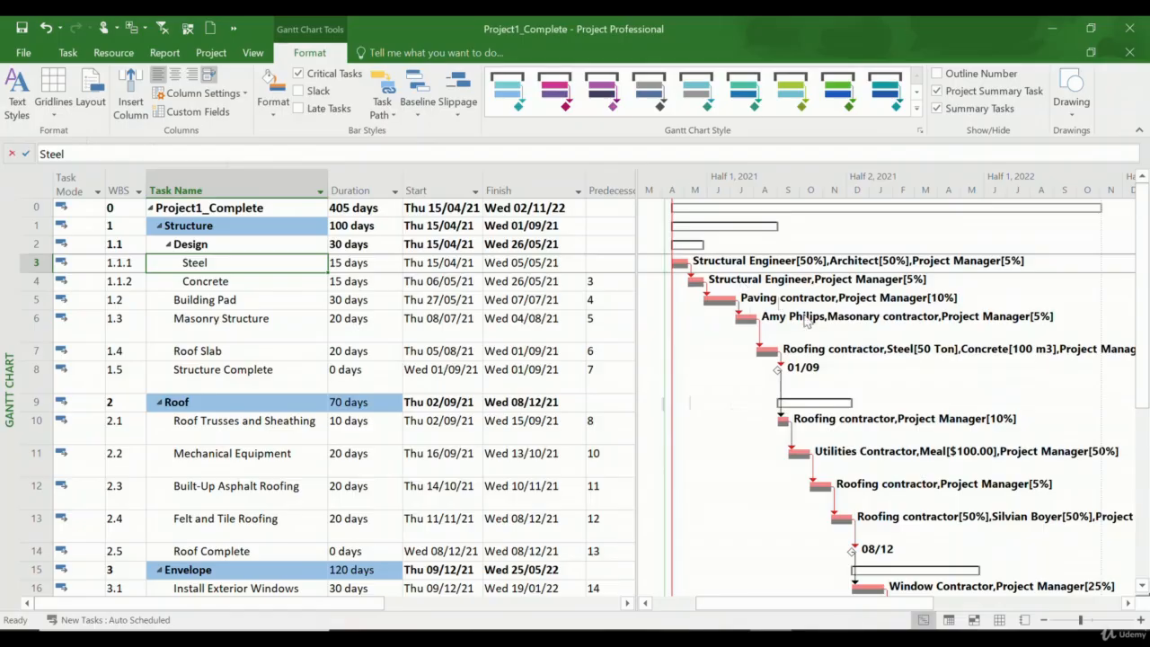
{"action": "scroll", "coordinate": [765, 440], "scroll_direction": "down", "scroll_amount": 3}
{"action": "scroll", "coordinate": [766, 440], "scroll_direction": "up", "scroll_amount": 3}
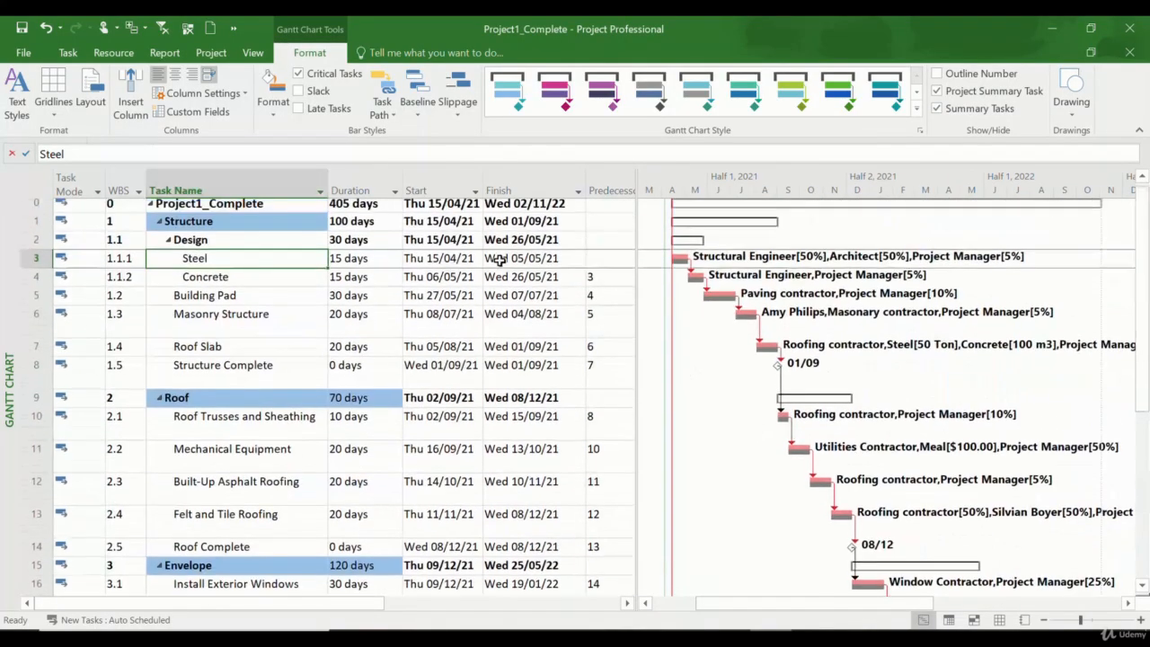
- Turn off the display of the current progress line
{"action": "left_click", "coordinate": [44, 110]}
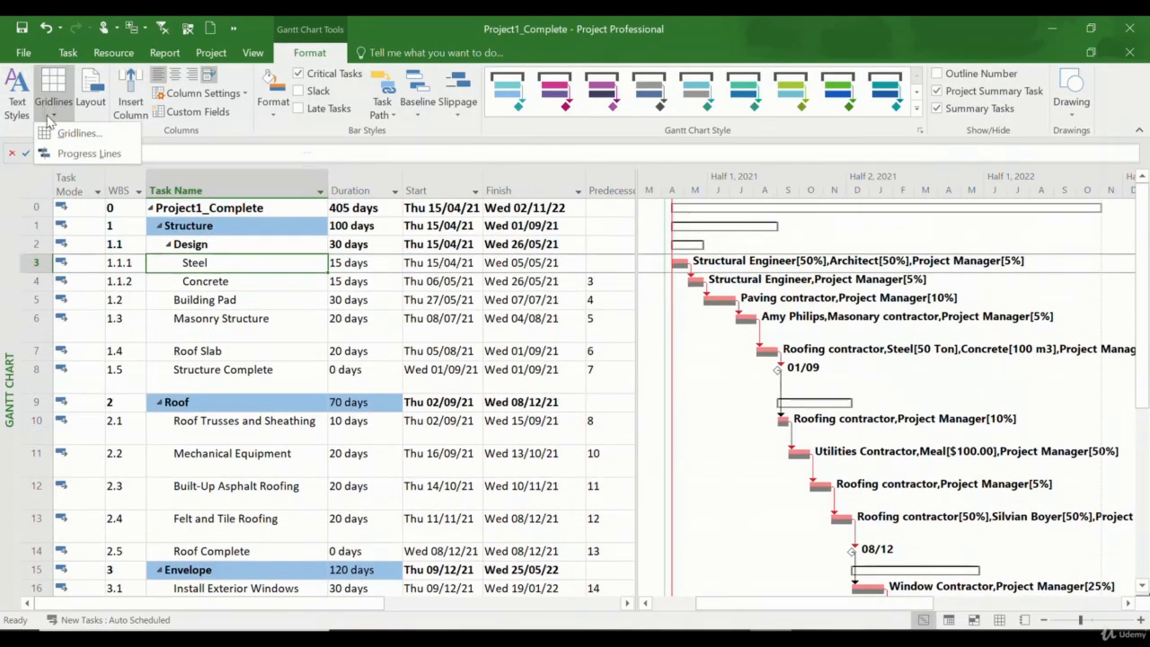
{"action": "left_click", "coordinate": [70, 153]}
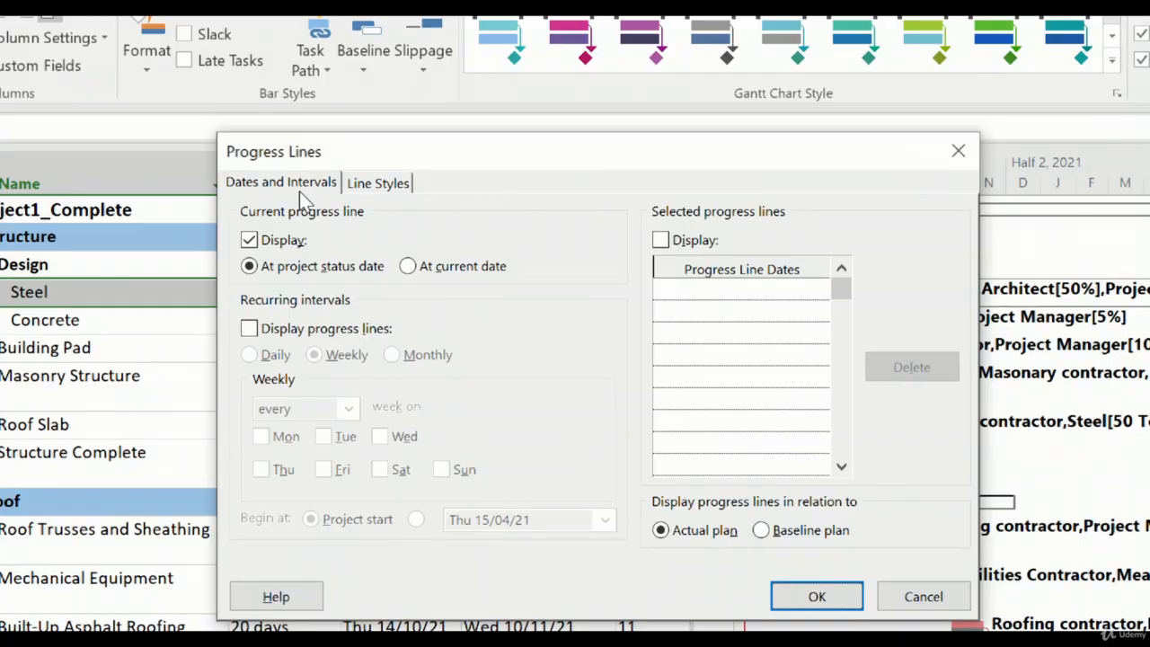
{"action": "left_click", "coordinate": [249, 241]}
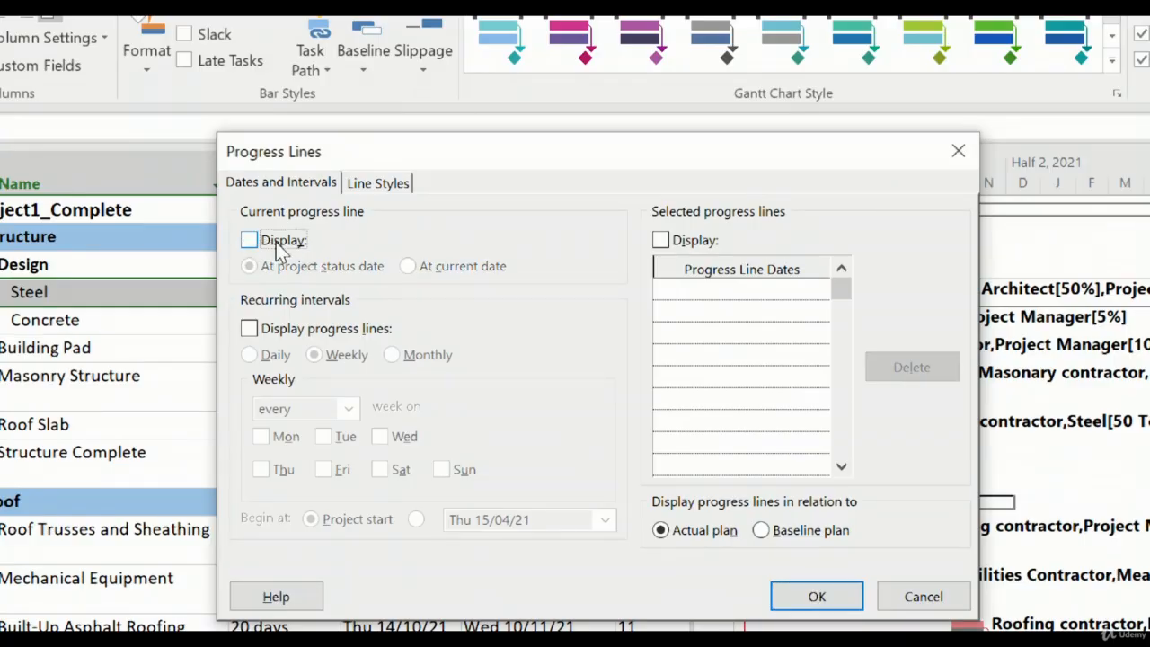
{"action": "left_click", "coordinate": [764, 539]}
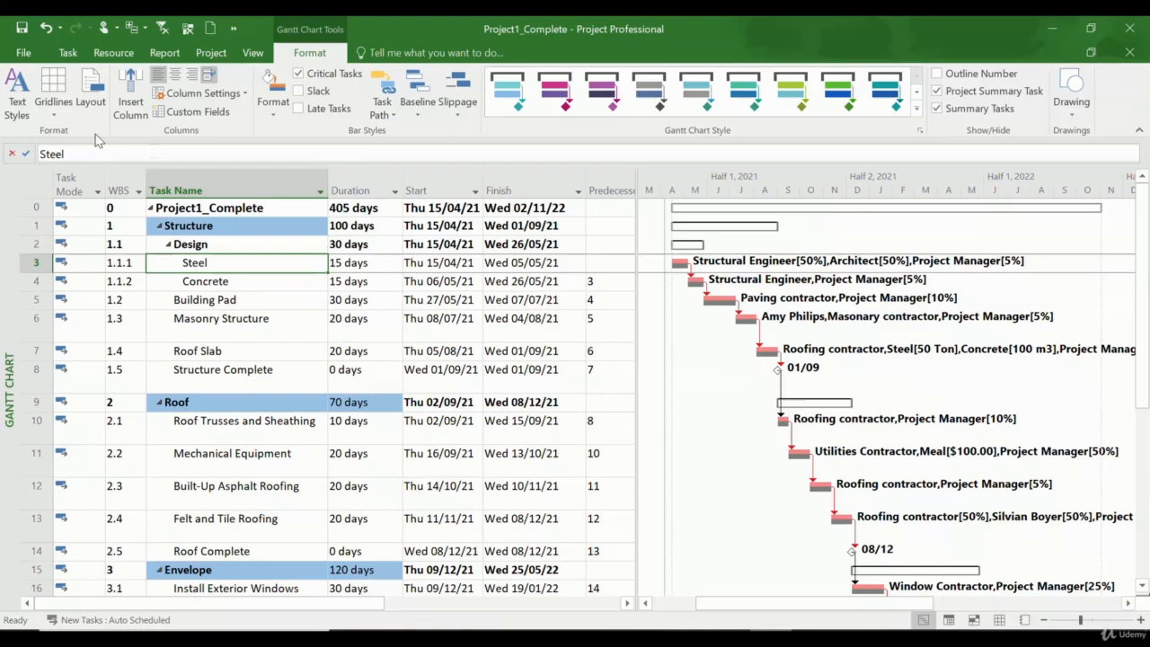
- Display the current progress line at the project status date, in relation to the baseline plan
{"action": "left_click", "coordinate": [54, 105]}
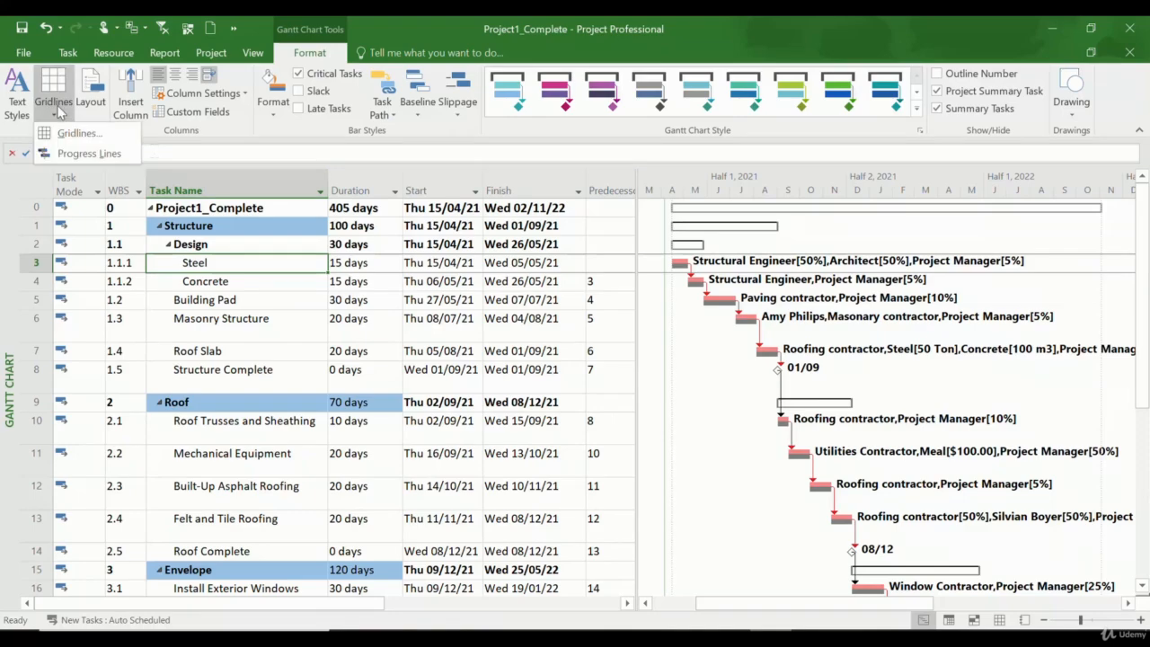
{"action": "left_click", "coordinate": [85, 153]}
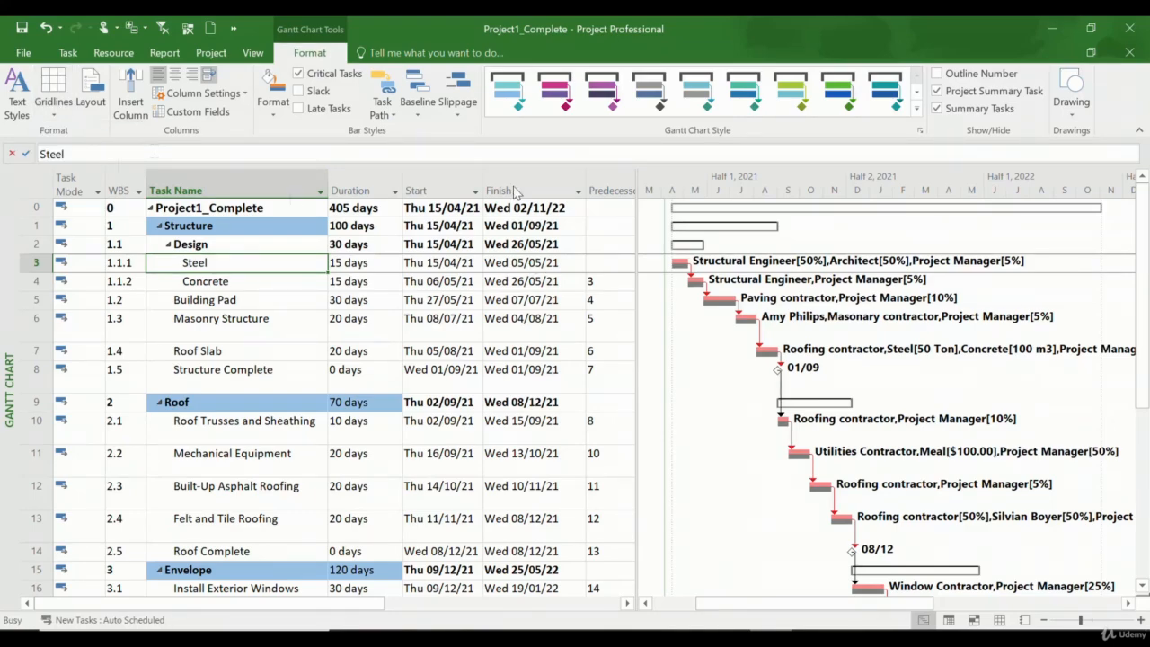
{"action": "left_click_drag", "start_coordinate": [506, 169], "coordinate": [335, 186]}
{"action": "left_click", "coordinate": [283, 235]}
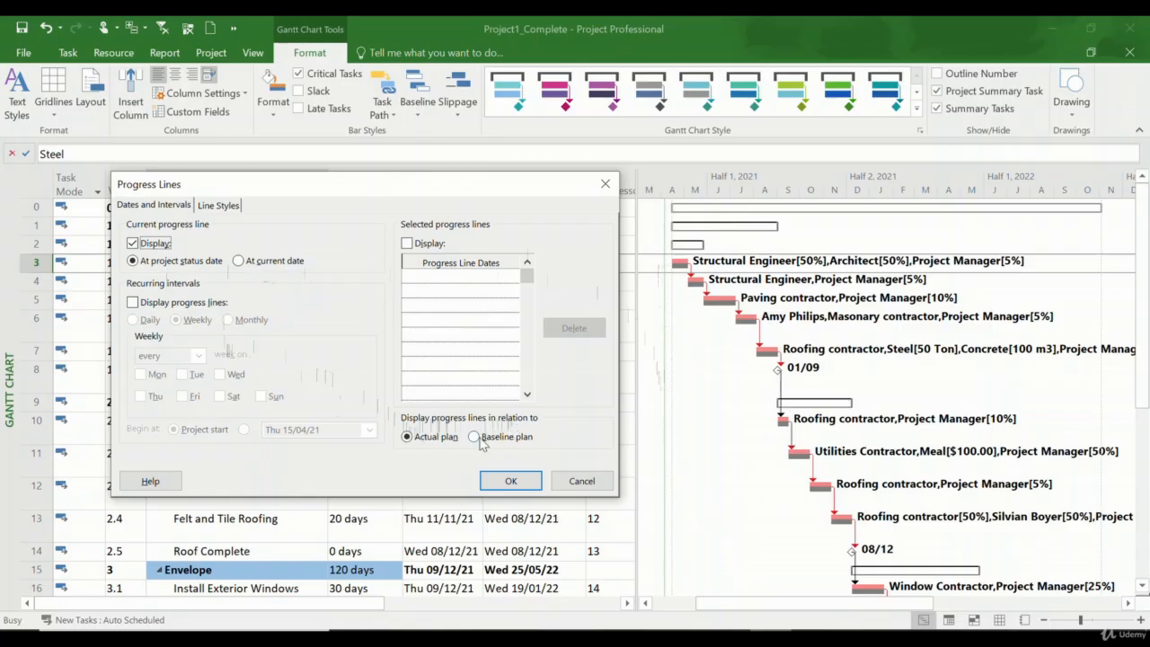
{"action": "left_click", "coordinate": [474, 436]}
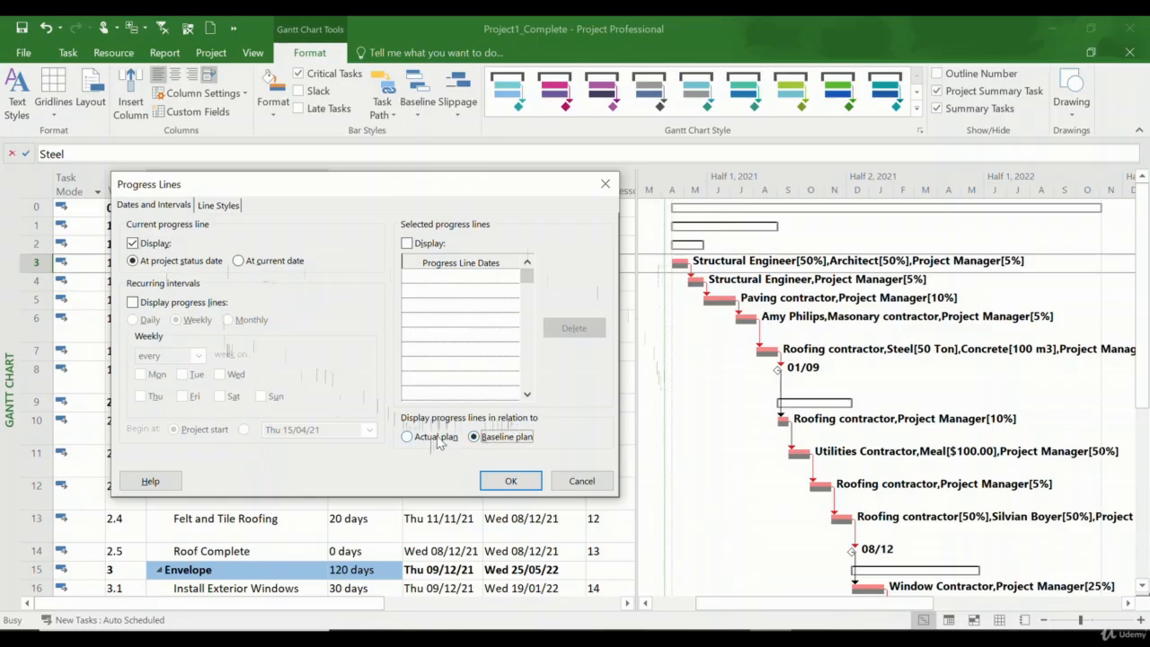
{"action": "left_click", "coordinate": [508, 481]}
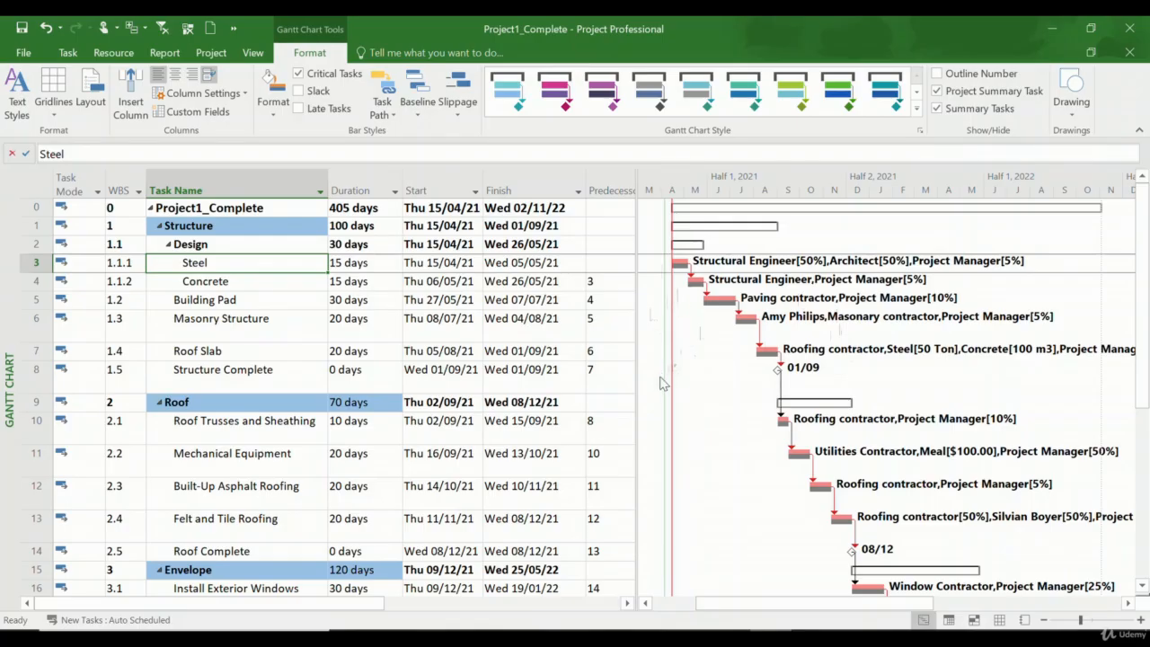
- Try the Gantt chart layout without link lines and with the link style that enters the successor bar from its side
{"action": "left_click", "coordinate": [85, 104]}
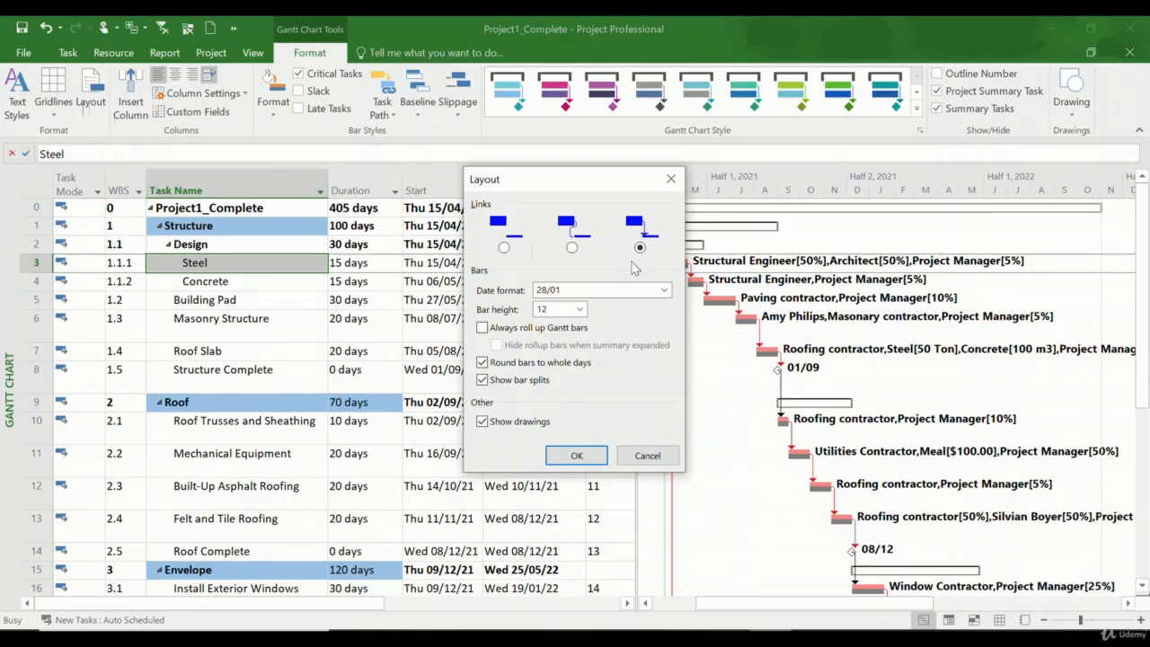
{"action": "left_click", "coordinate": [569, 449]}
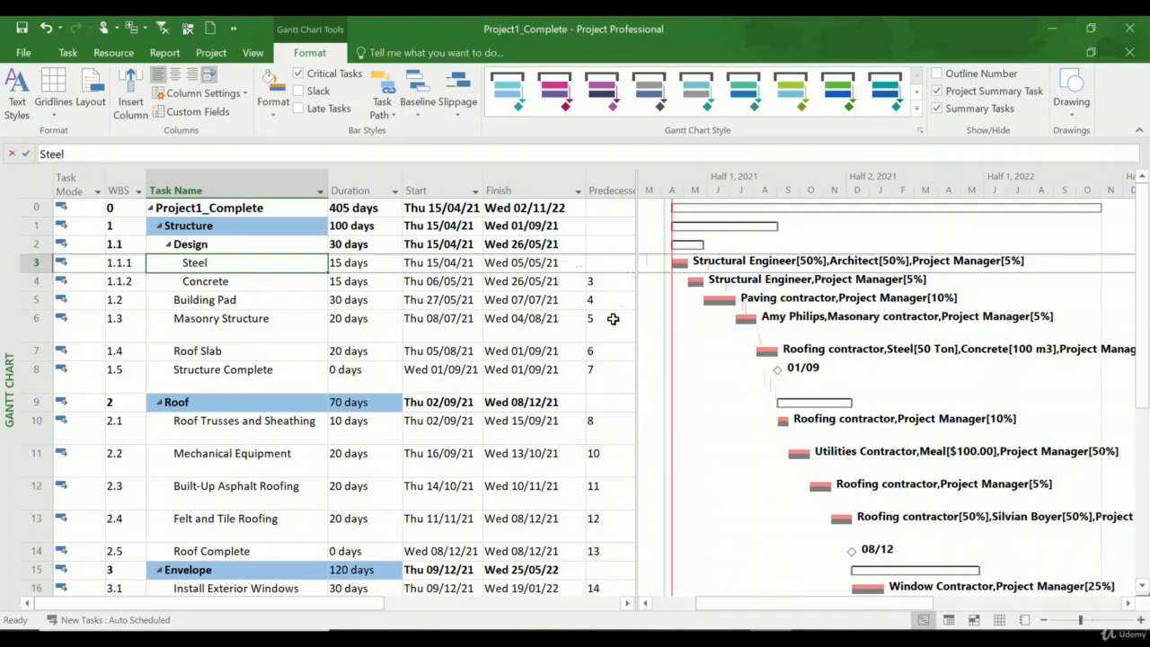
{"action": "left_click", "coordinate": [101, 114]}
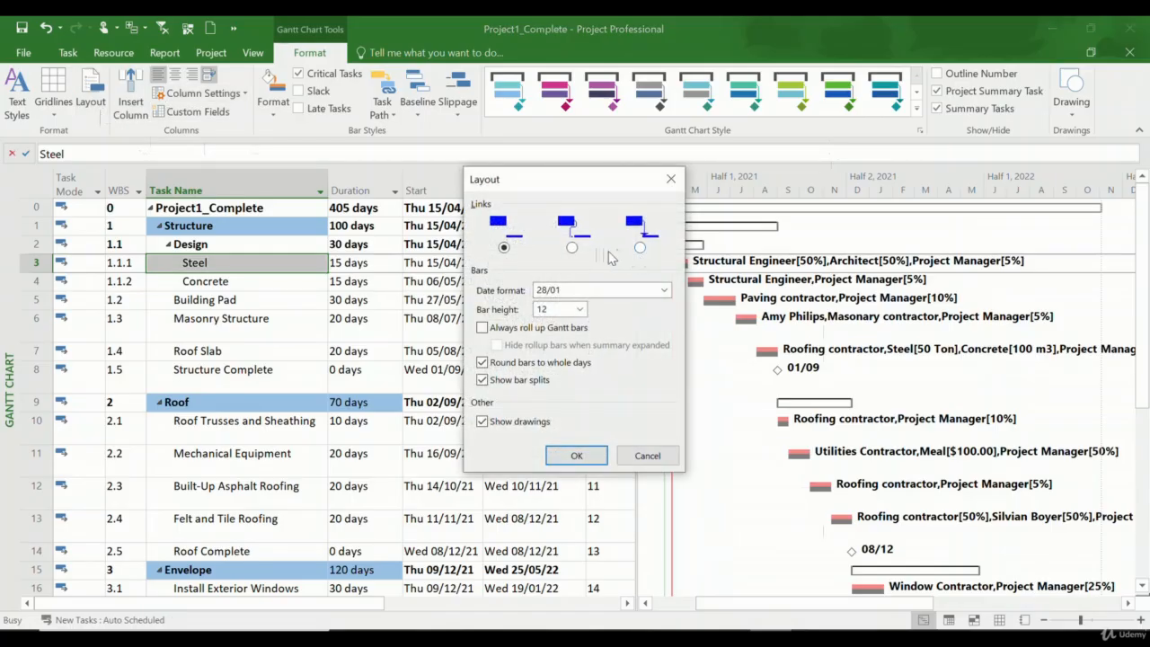
{"action": "left_click", "coordinate": [573, 250]}
{"action": "left_click", "coordinate": [592, 456]}
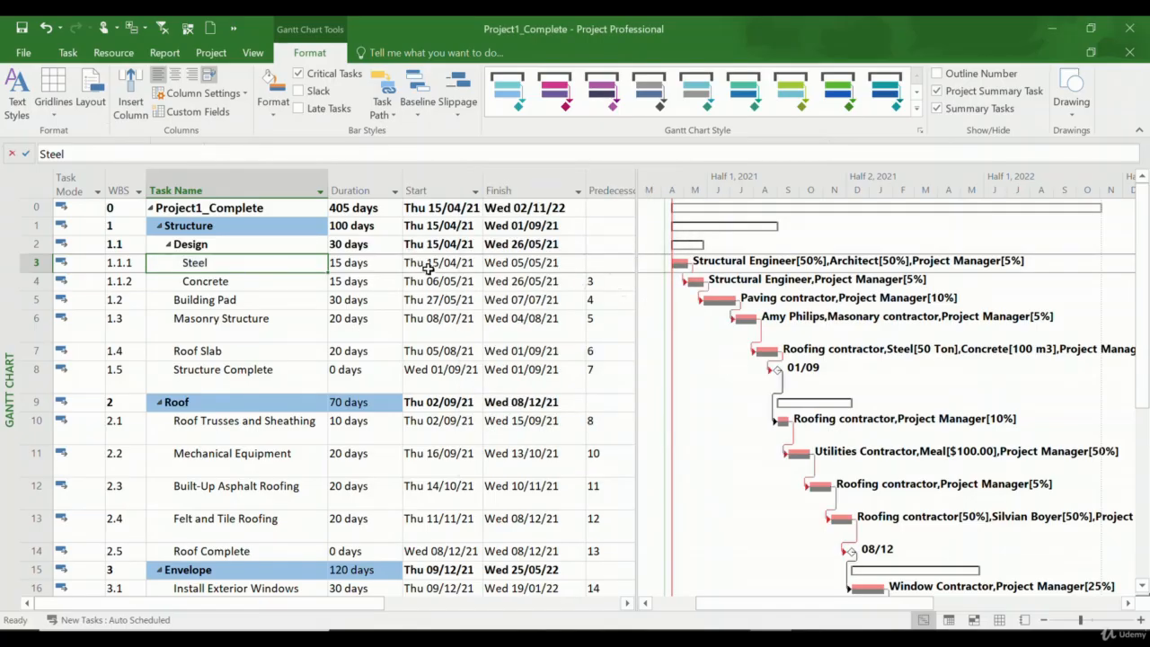
- Set the layout's link style so that link lines drop onto the top of the successor bars
{"action": "left_click", "coordinate": [90, 92]}
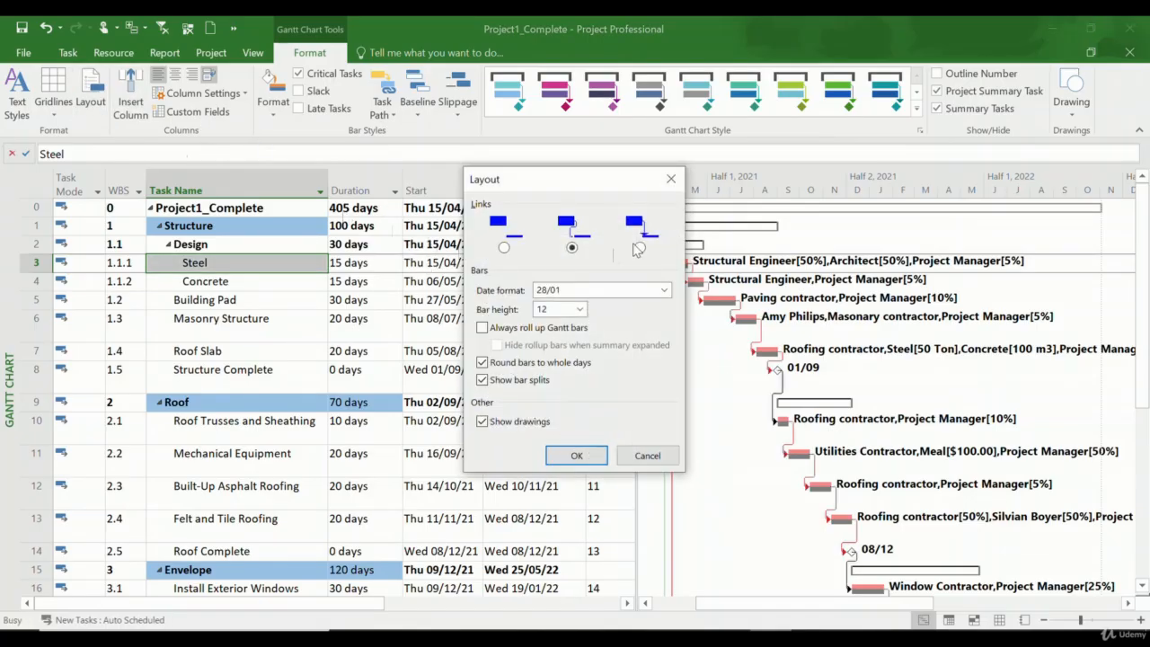
{"action": "left_click", "coordinate": [640, 248]}
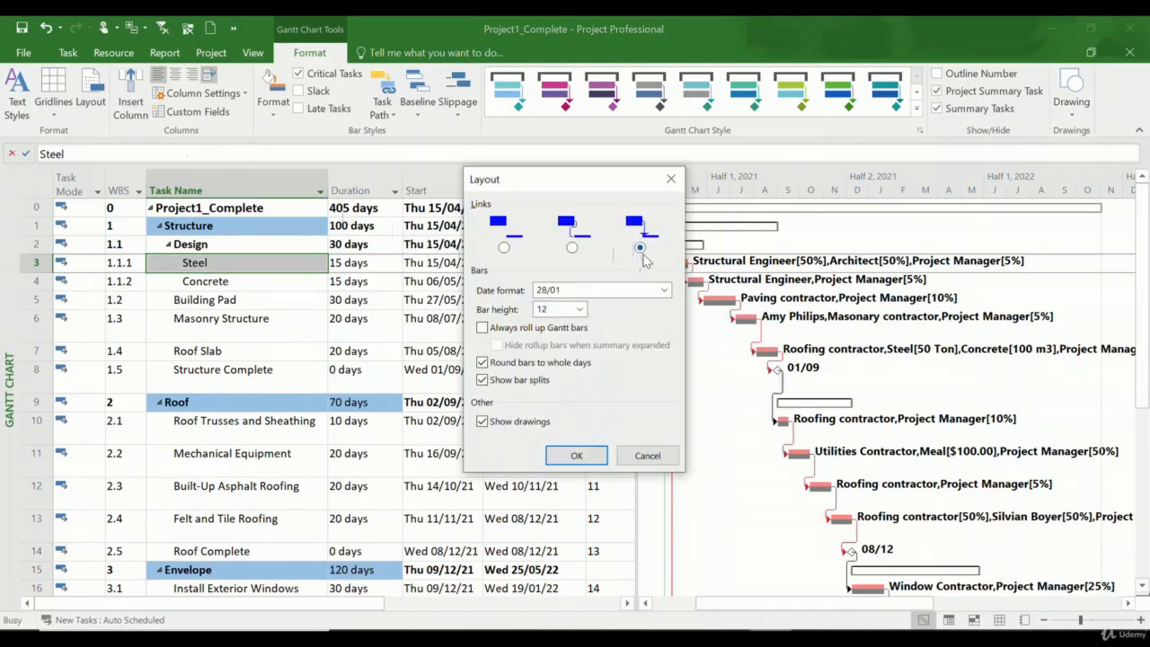
{"action": "left_click", "coordinate": [601, 457]}
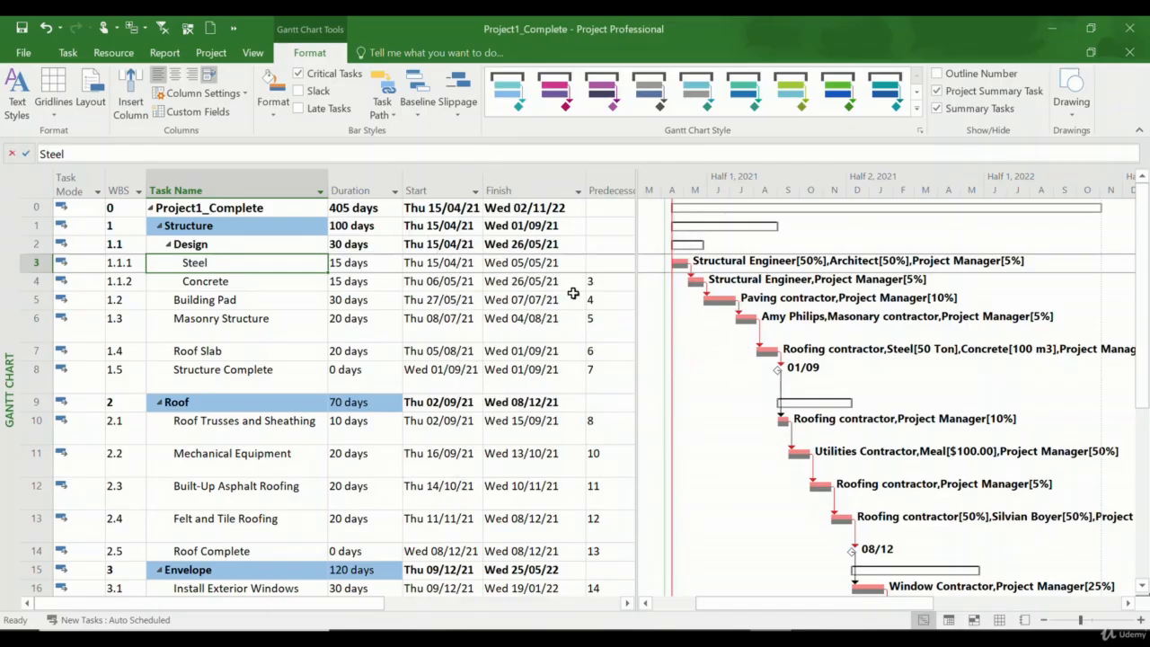
- Examine the available bar heights in the Gantt layout settings without applying a change
{"action": "left_click", "coordinate": [94, 104]}
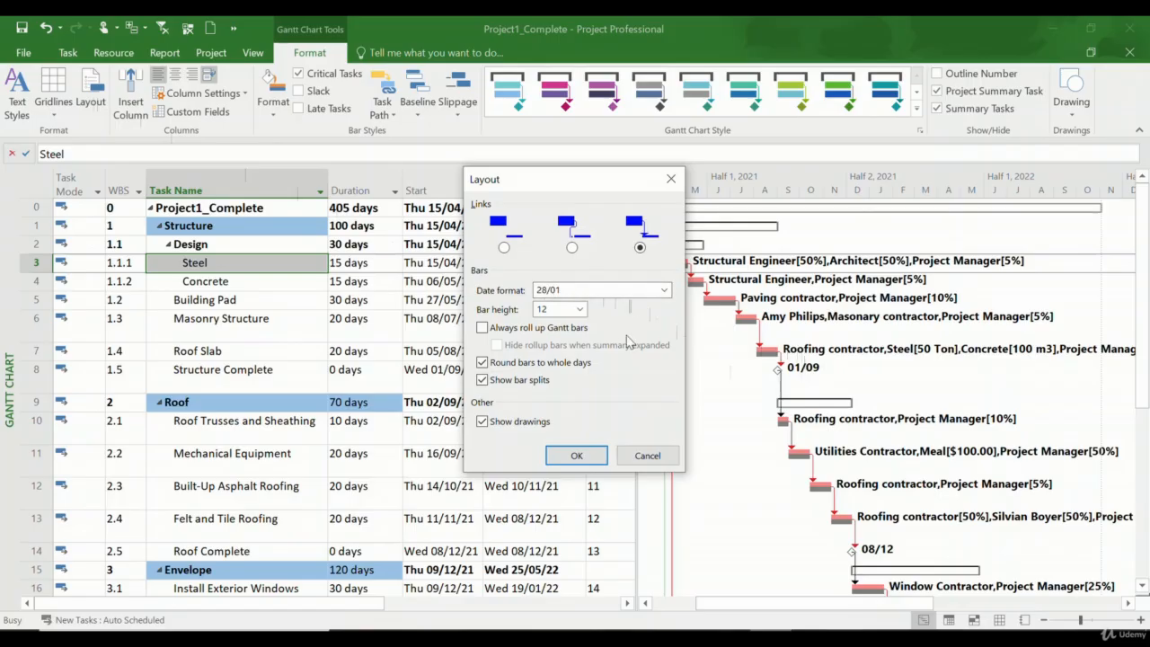
{"action": "left_click", "coordinate": [580, 310]}
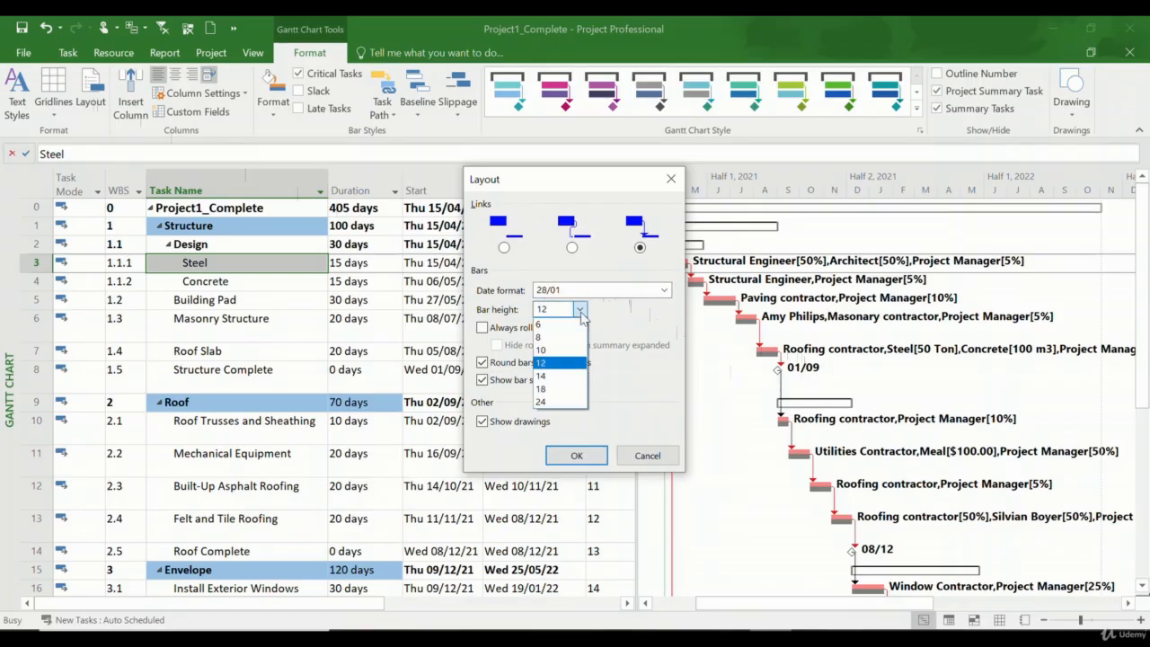
{"action": "left_click", "coordinate": [633, 388]}
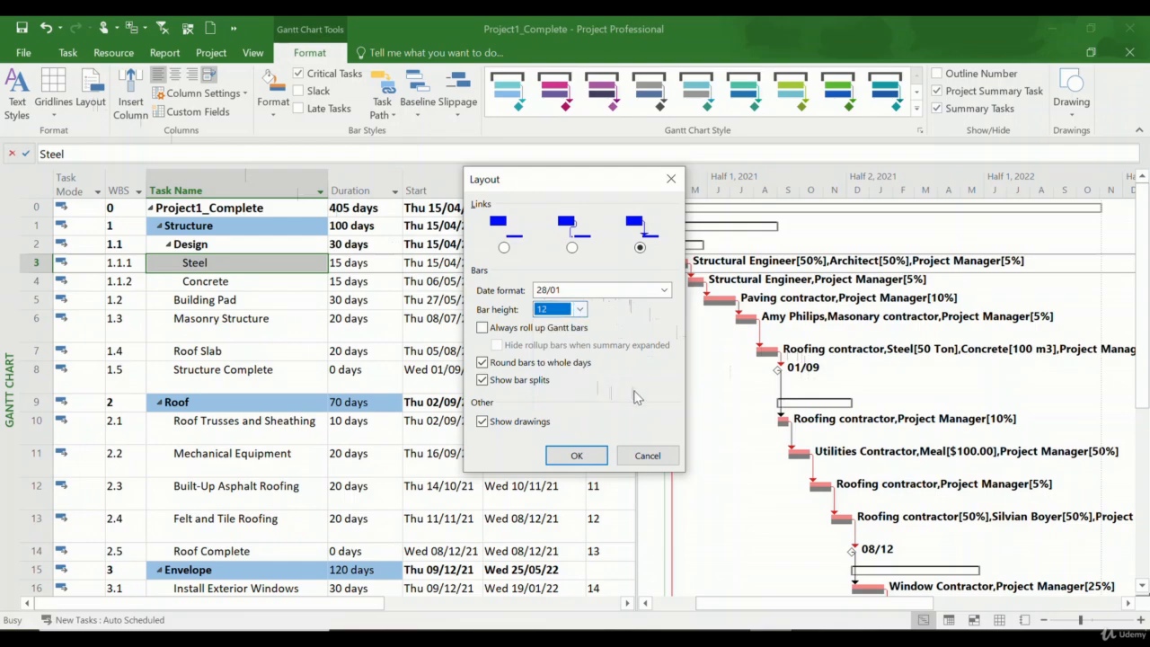
{"action": "left_click", "coordinate": [661, 458]}
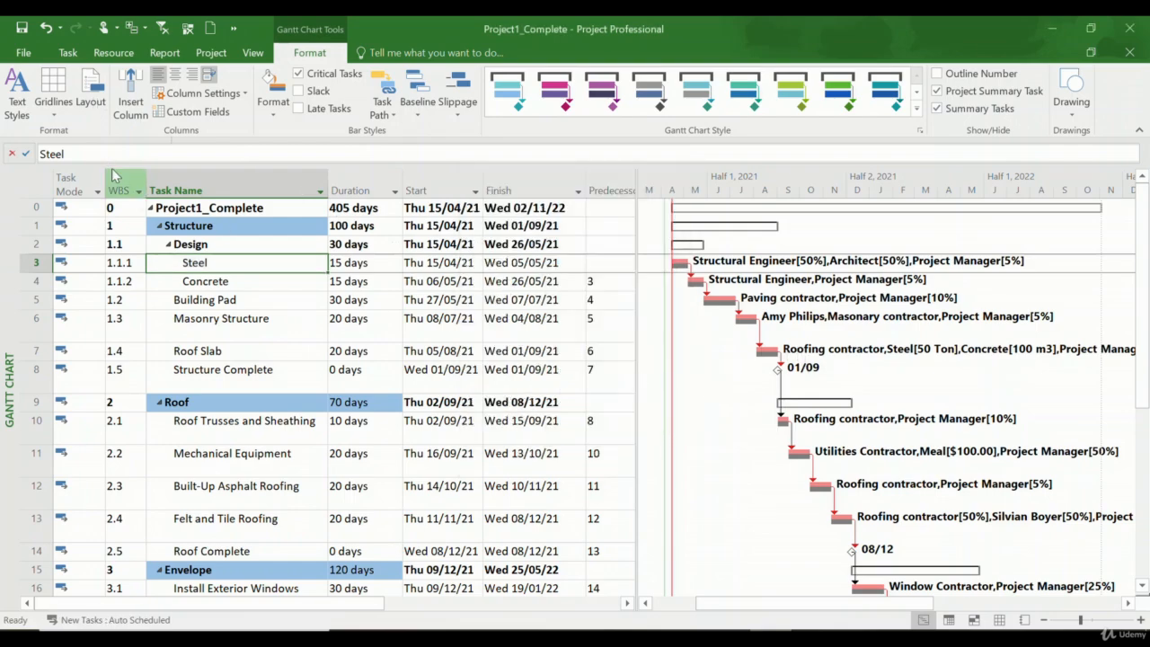
{"action": "left_click", "coordinate": [130, 103]}
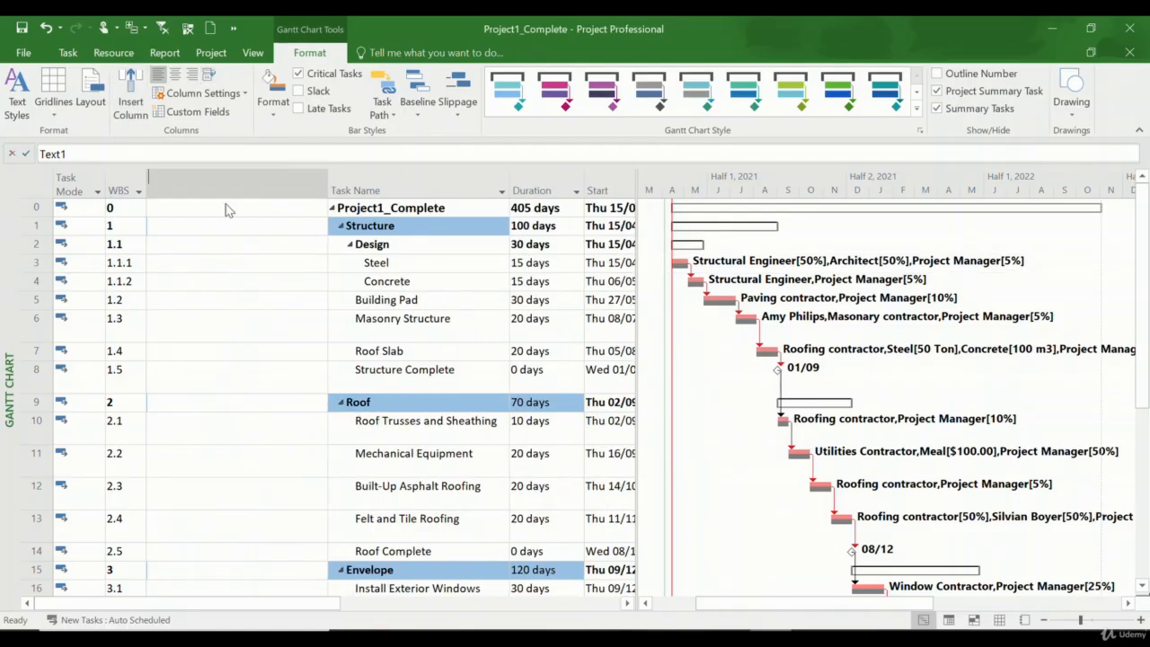
{"action": "left_click", "coordinate": [409, 256]}
{"action": "left_click", "coordinate": [441, 298]}
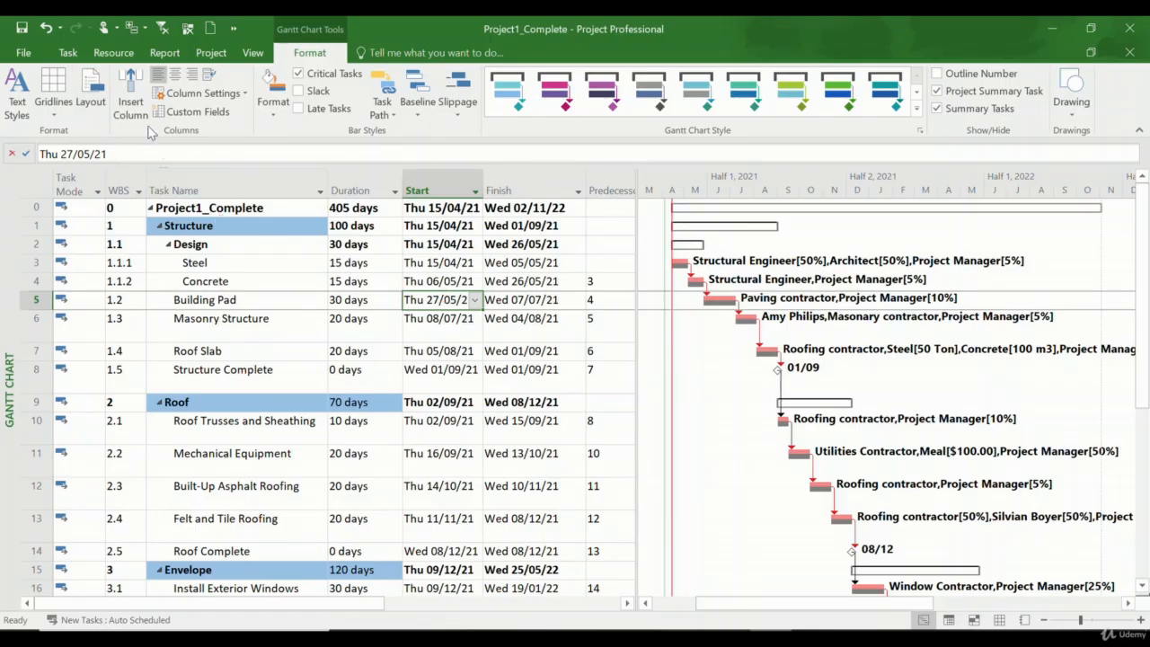
- Try inserting a % Complete column before the Start column, and undo the insertion
{"action": "left_click", "coordinate": [130, 94]}
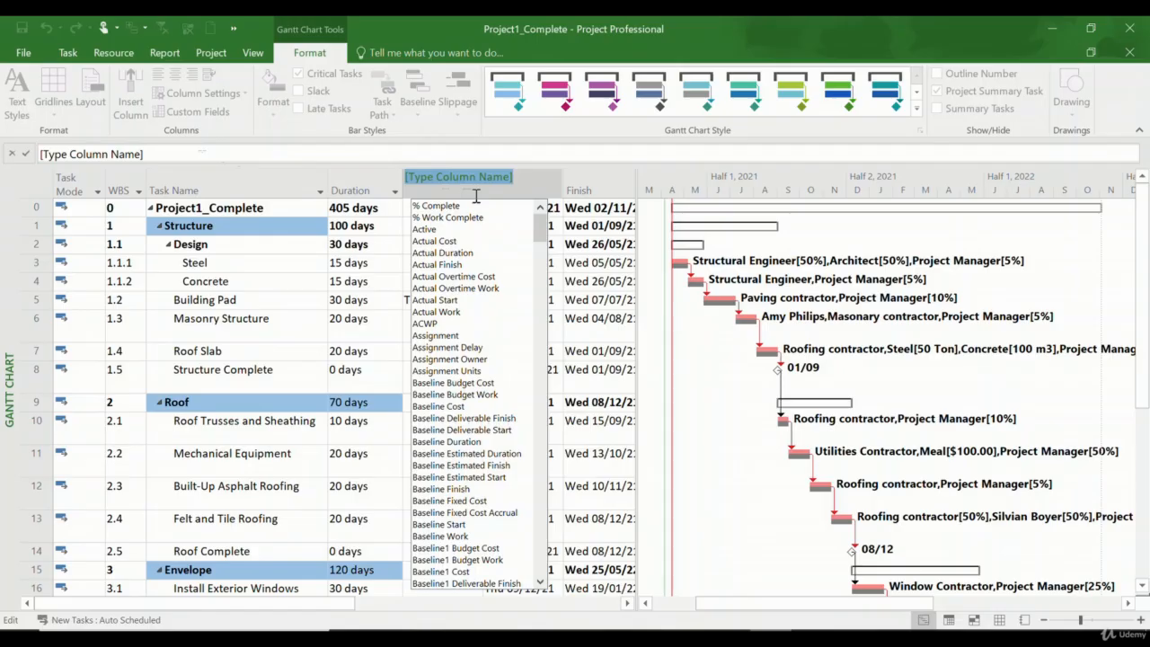
{"action": "type", "text": "% Complete"}
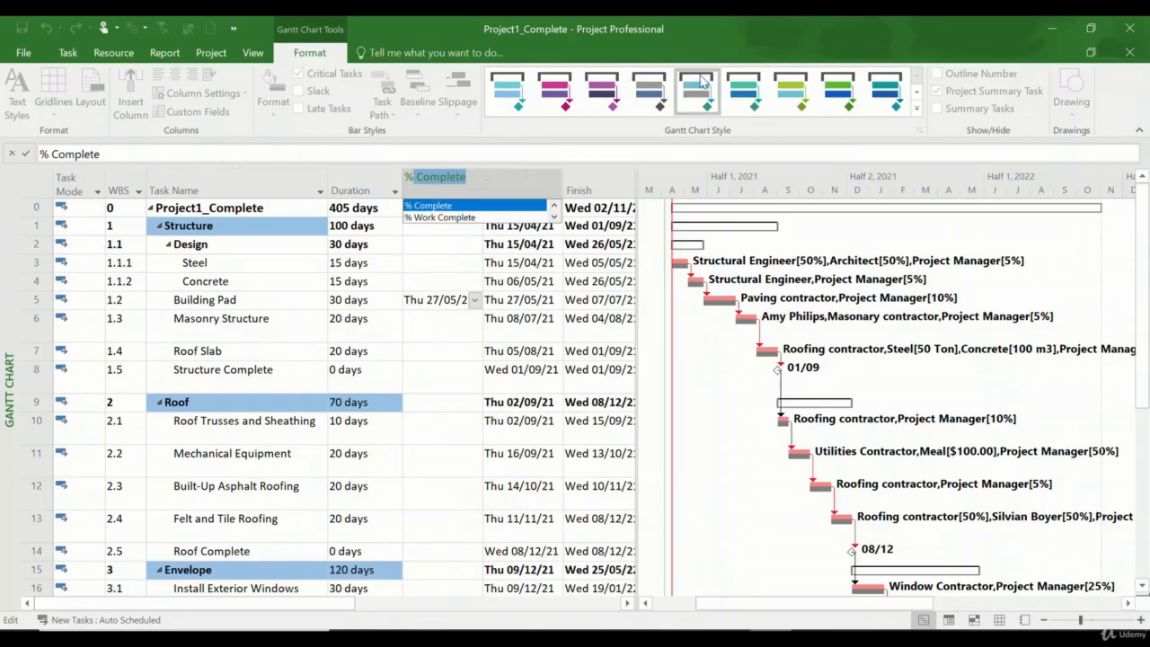
{"action": "left_click", "coordinate": [455, 205]}
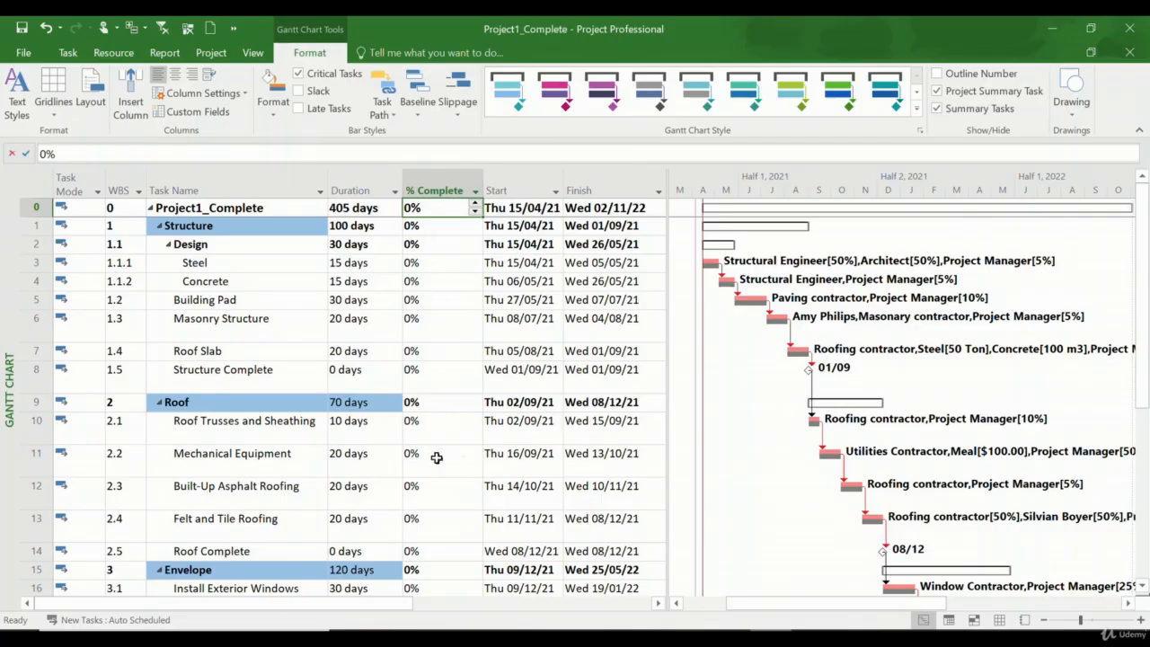
{"action": "key", "text": "ctrl+z"}
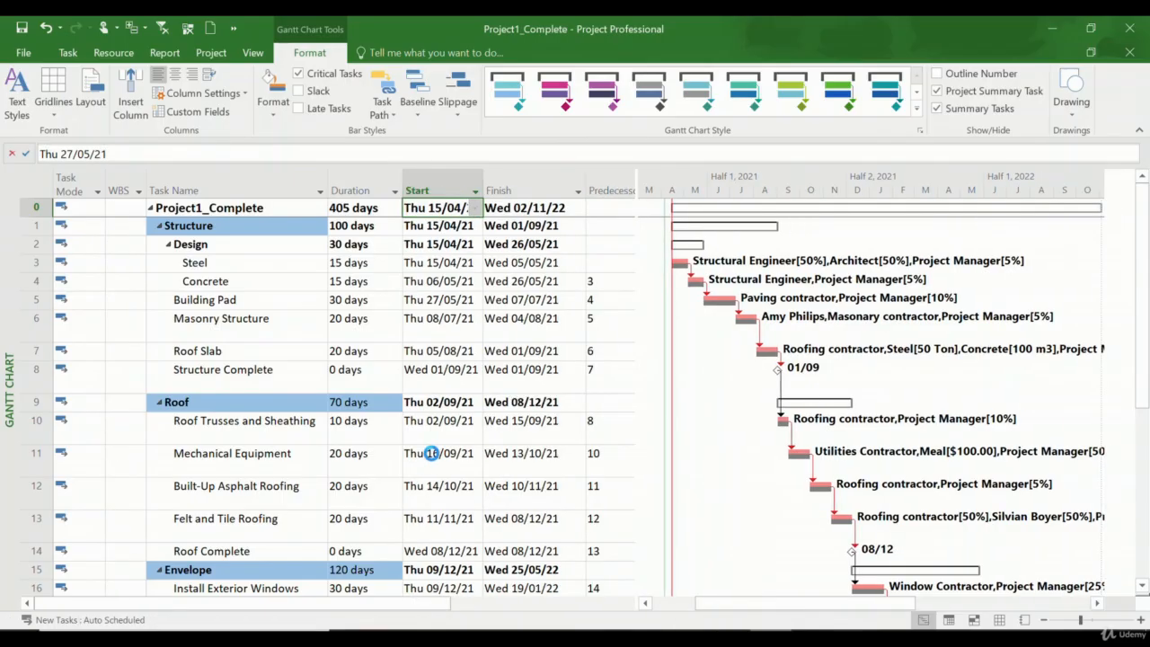
{"action": "right_click", "coordinate": [358, 185]}
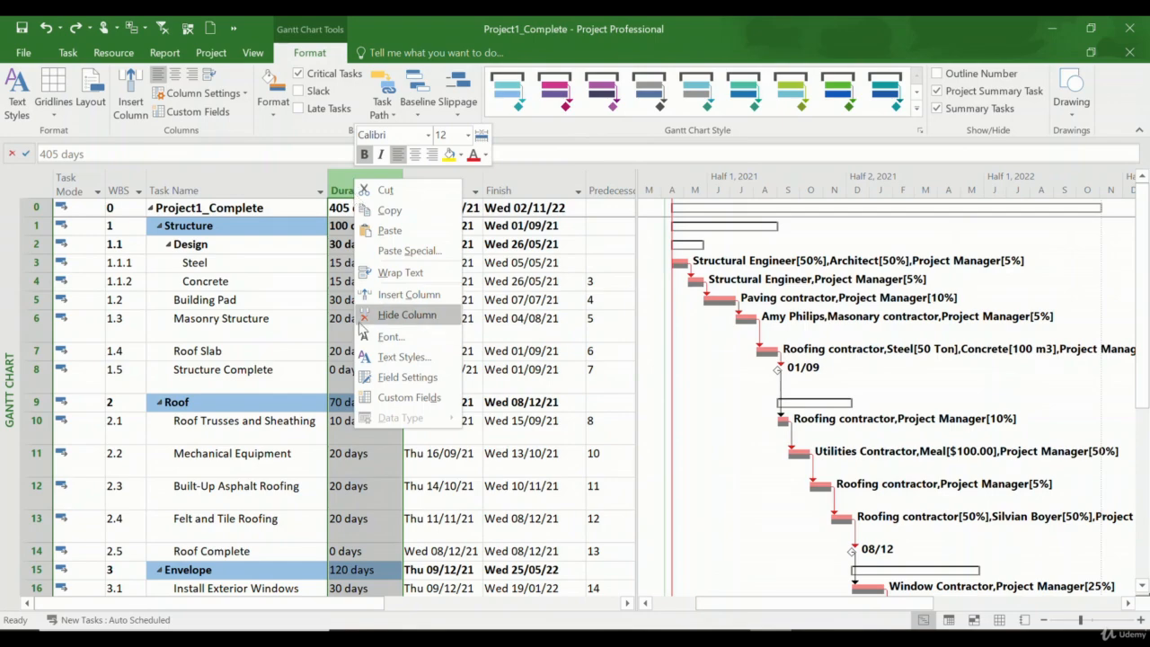
{"action": "left_click", "coordinate": [284, 236]}
{"action": "left_click", "coordinate": [259, 234]}
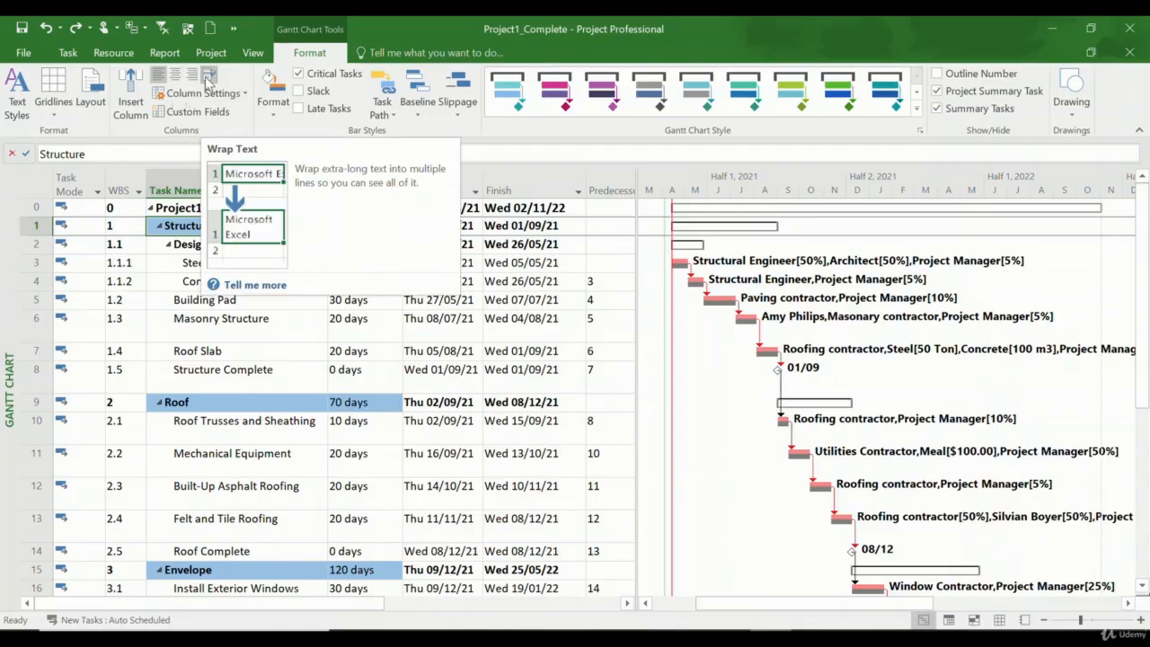
{"action": "left_click", "coordinate": [593, 261]}
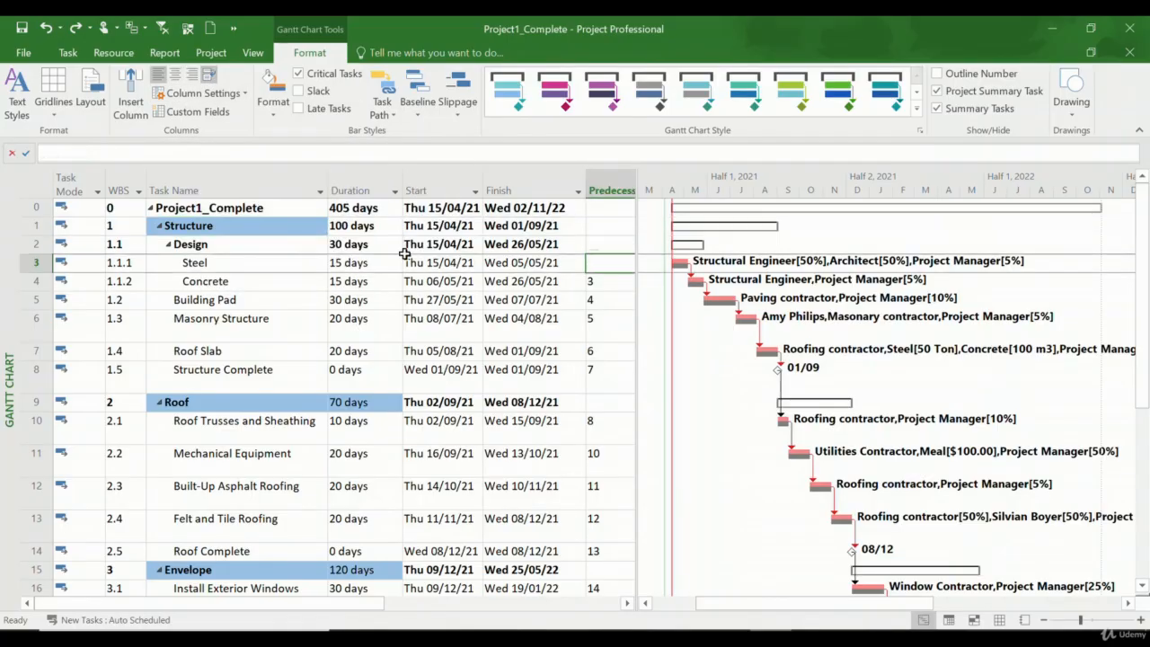
- Narrow the Task Name column and wrap its long task names over multiple lines
{"action": "left_click", "coordinate": [248, 320]}
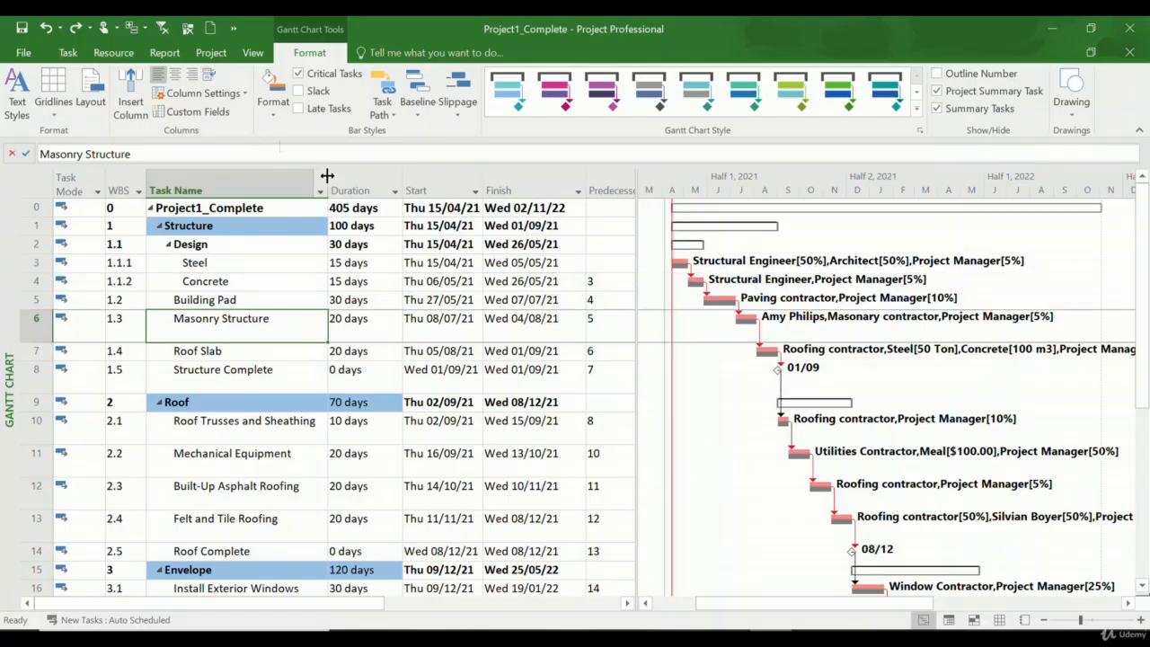
{"action": "left_click_drag", "start_coordinate": [327, 189], "coordinate": [209, 191]}
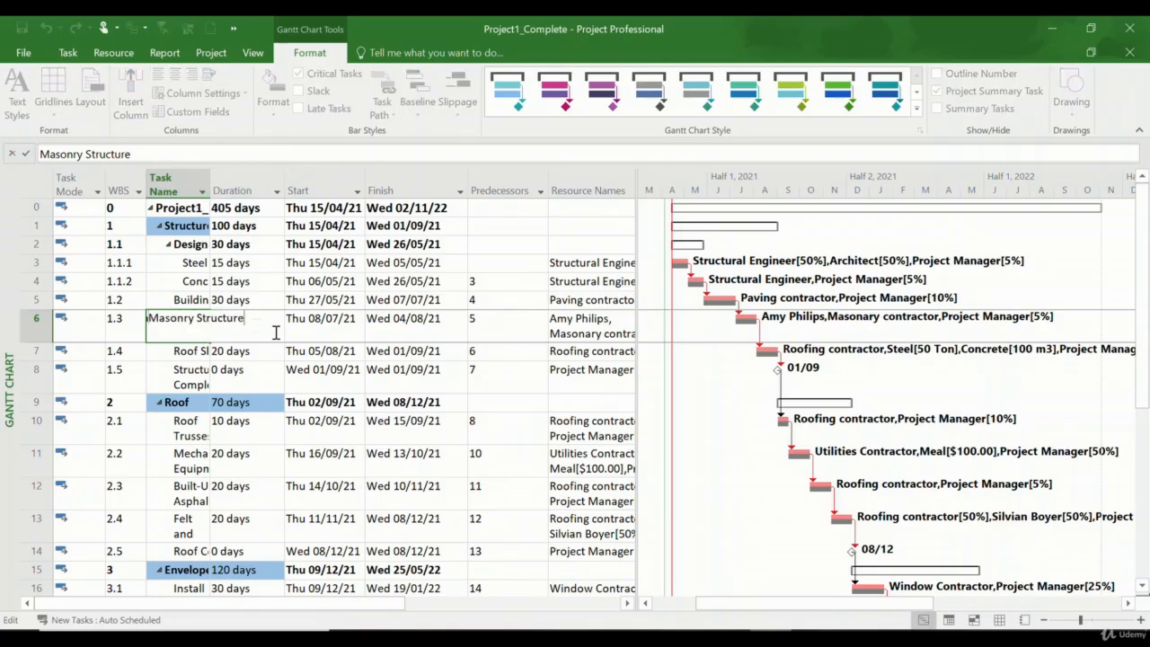
{"action": "left_click", "coordinate": [277, 388]}
{"action": "left_click", "coordinate": [193, 328]}
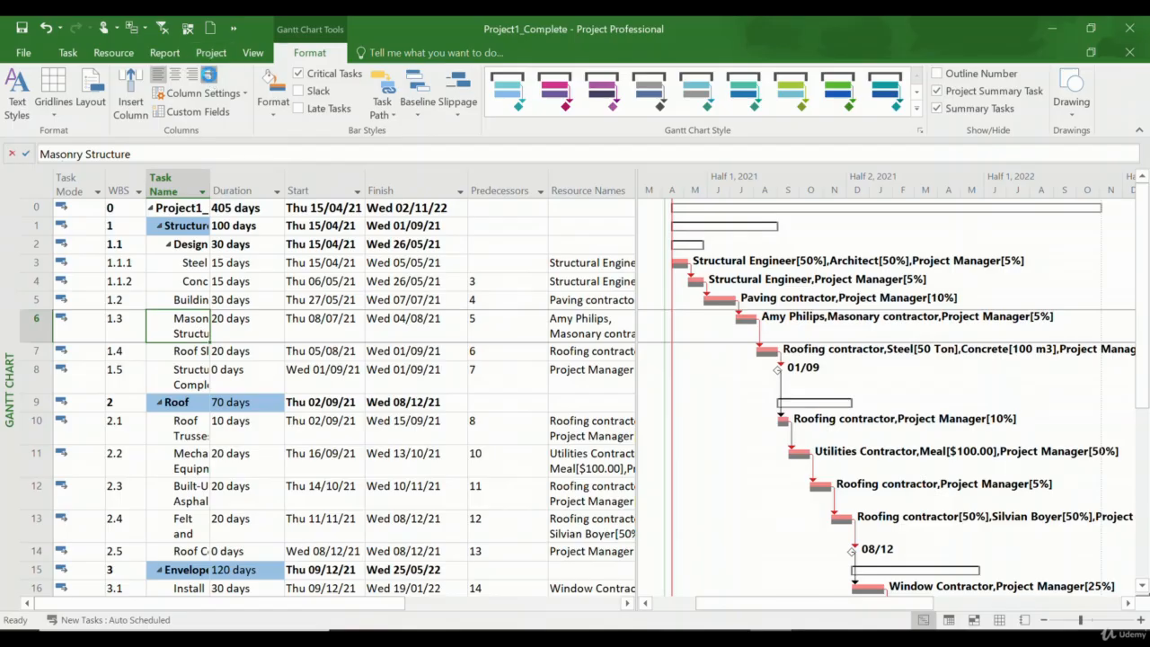
{"action": "left_click", "coordinate": [208, 76]}
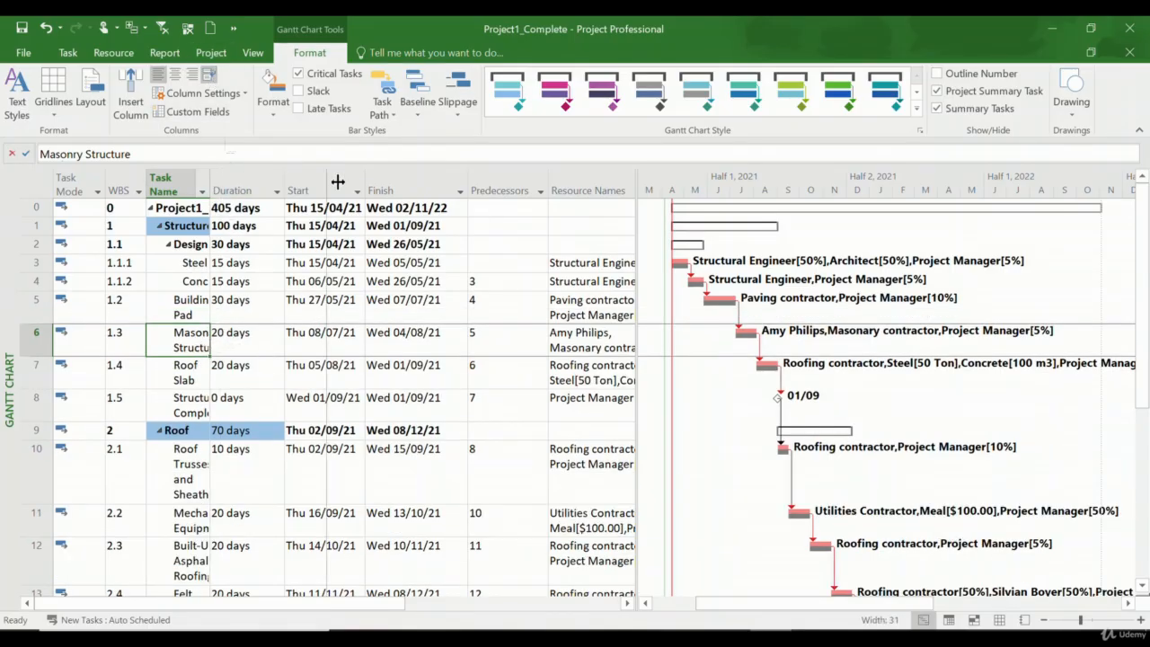
- Widen the Task Name column until most names fit on one line, and reduce the Masonry Structure row to single-line height
{"action": "left_click_drag", "start_coordinate": [284, 176], "coordinate": [305, 207]}
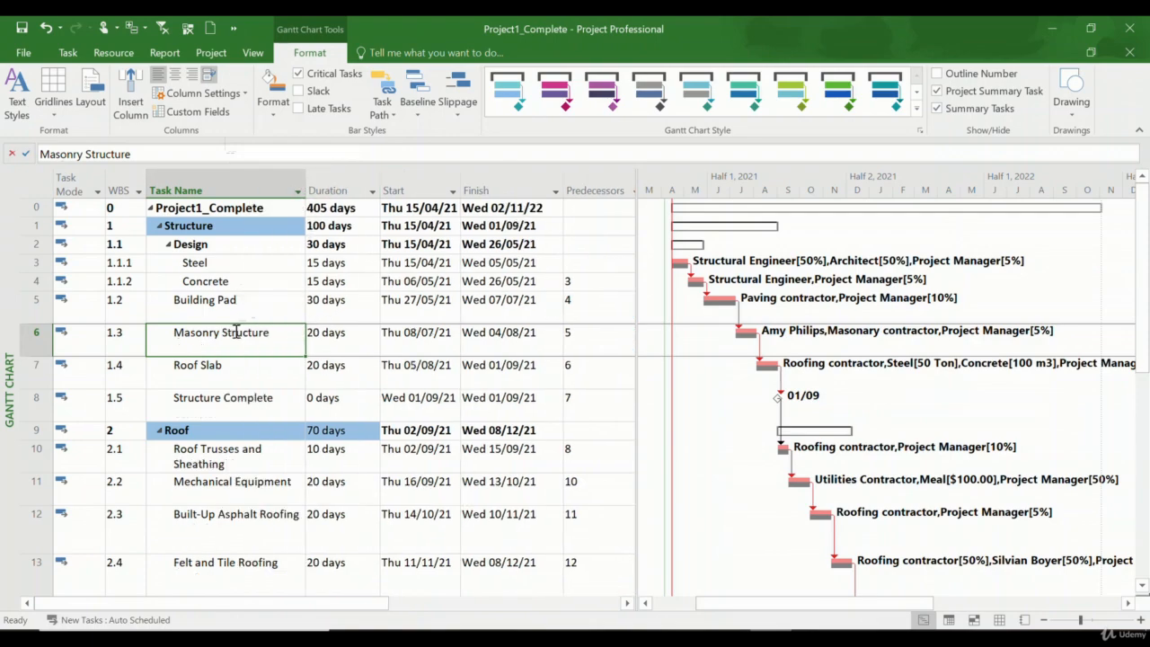
{"action": "left_click_drag", "start_coordinate": [36, 357], "coordinate": [36, 343]}
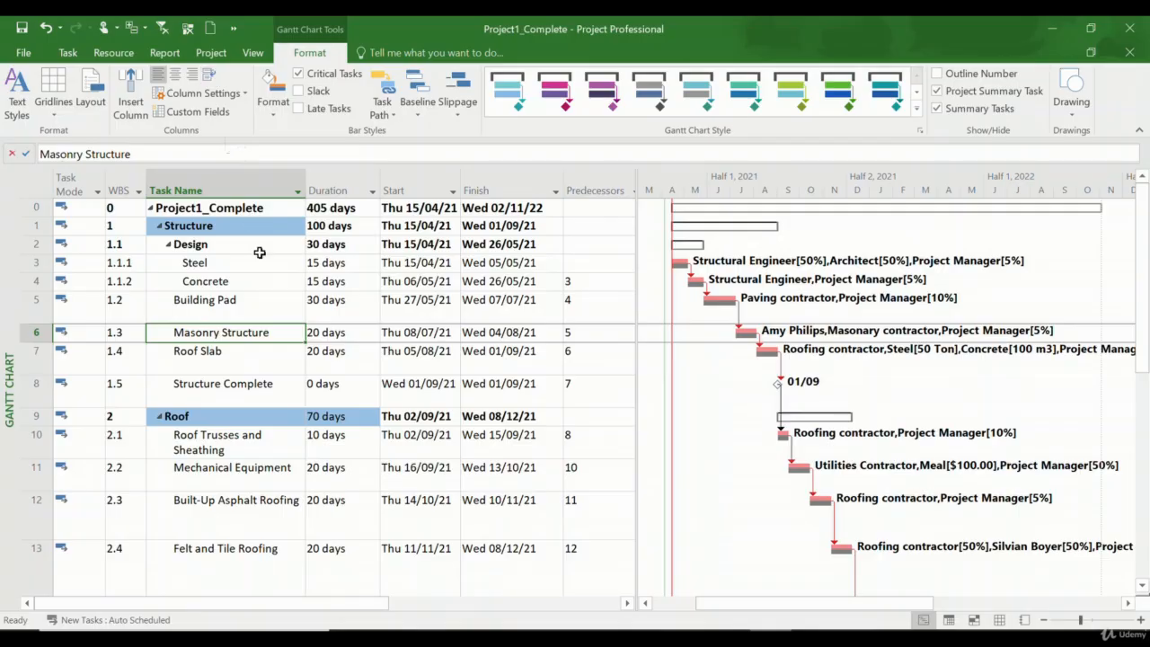
{"action": "left_click", "coordinate": [279, 281]}
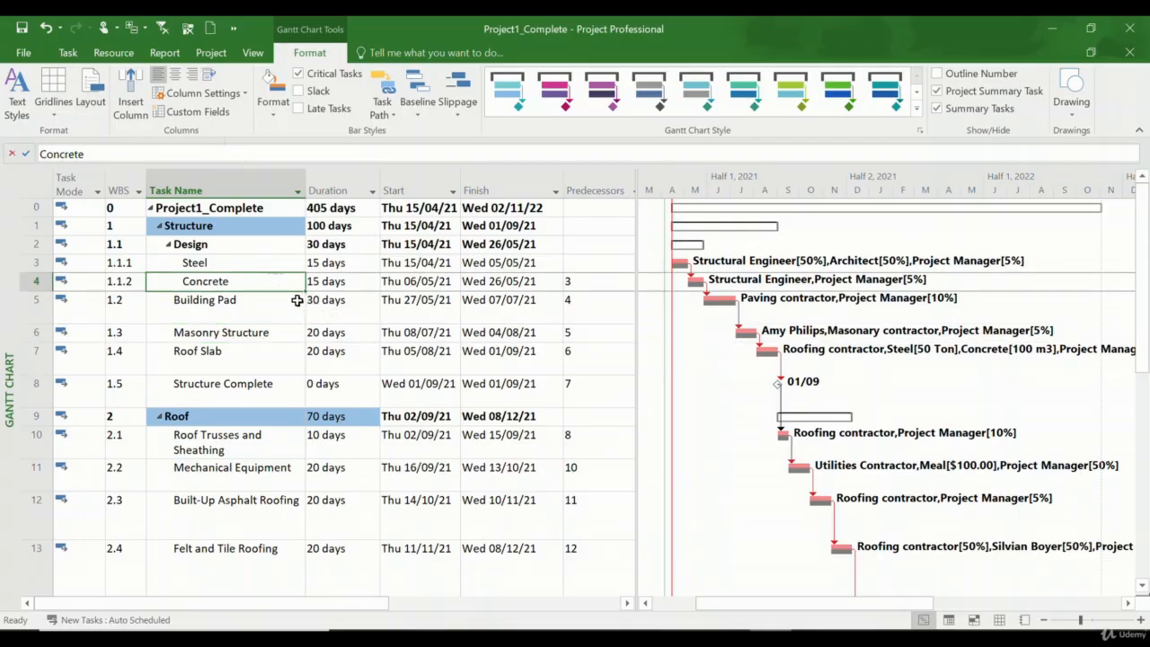
- Undo the row height change and the Task Name column's width and text wrapping changes
{"action": "key", "text": "ctrl+z"}
{"action": "key", "text": "ctrl+z"}
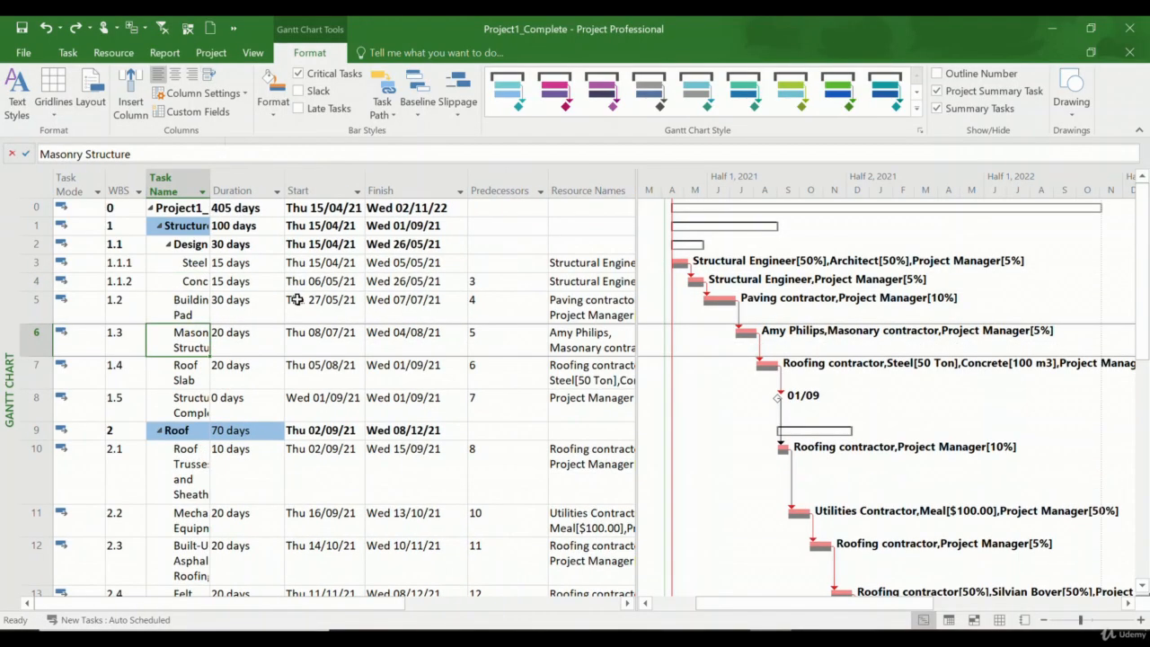
{"action": "key", "text": "ctrl+z"}
{"action": "key", "text": "ctrl+z"}
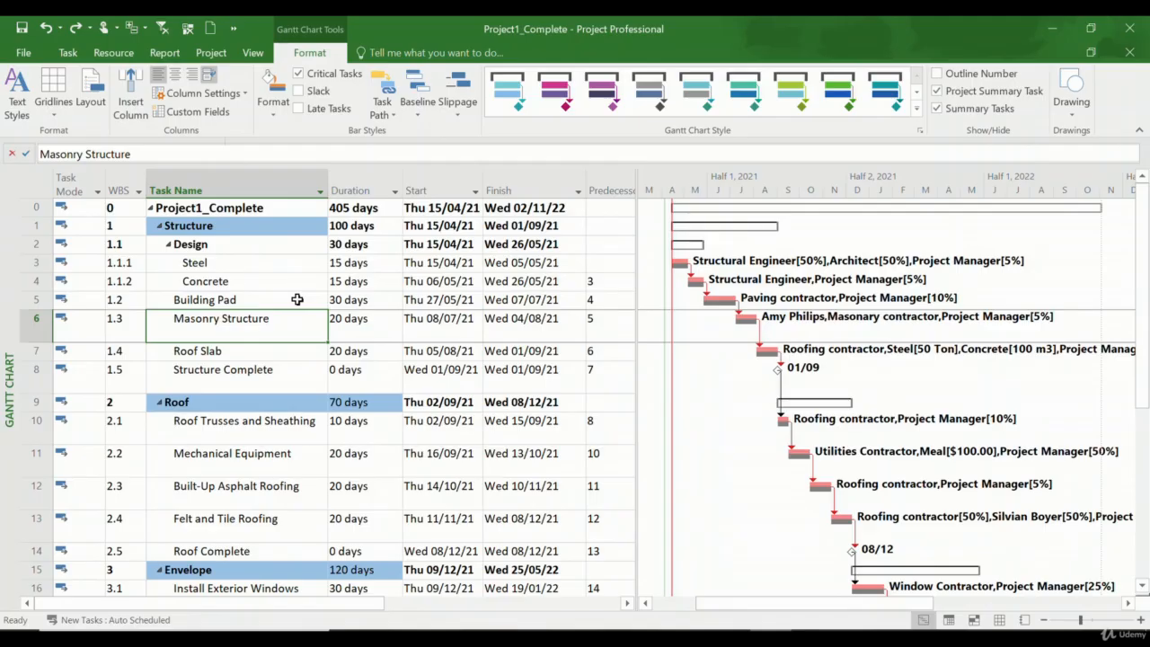
- Examine the Duration column's hide and field settings options and the task custom fields, without applying a change
{"action": "left_click", "coordinate": [390, 274]}
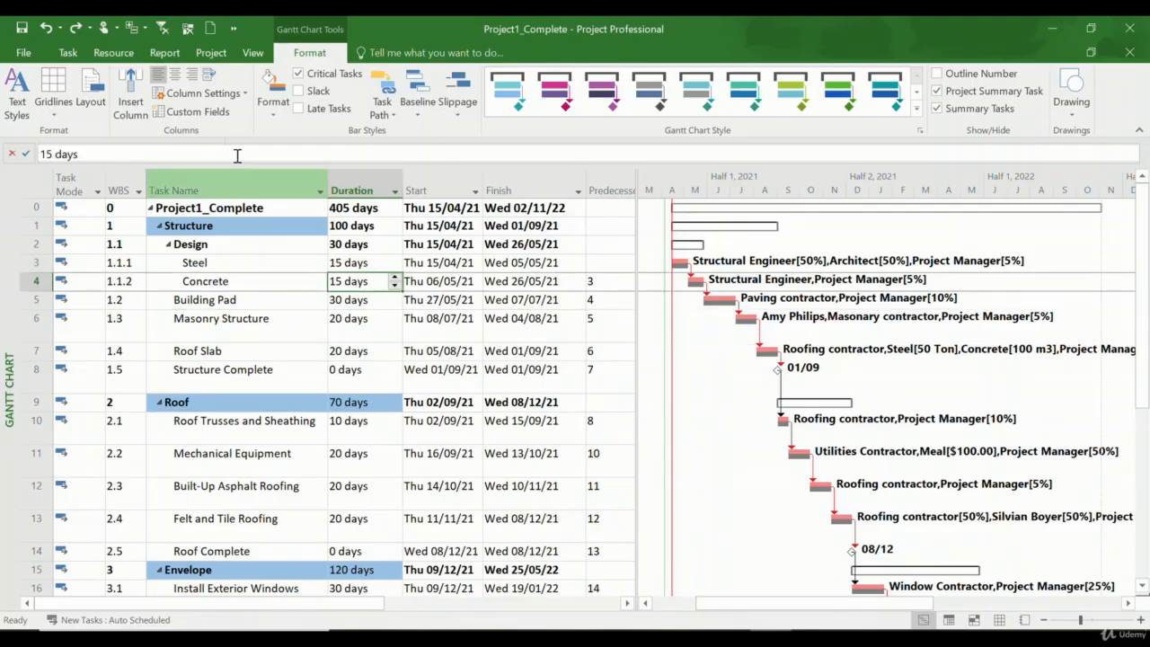
{"action": "left_click", "coordinate": [206, 93]}
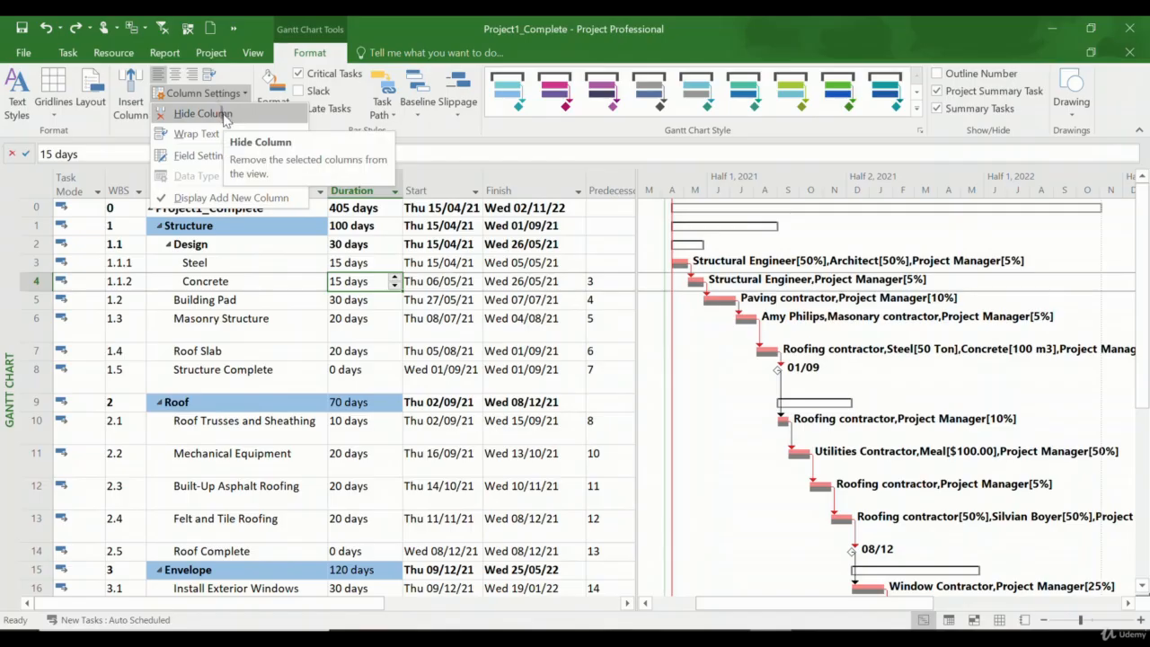
{"action": "left_click", "coordinate": [349, 190]}
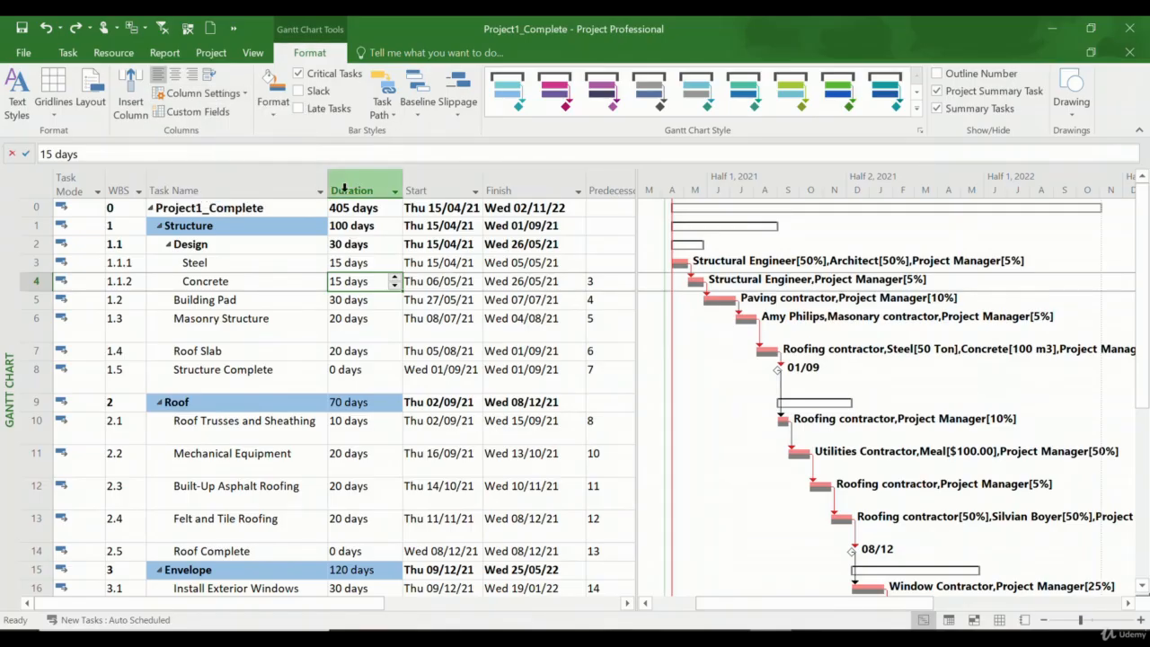
{"action": "left_click", "coordinate": [348, 191]}
{"action": "right_click", "coordinate": [347, 191]}
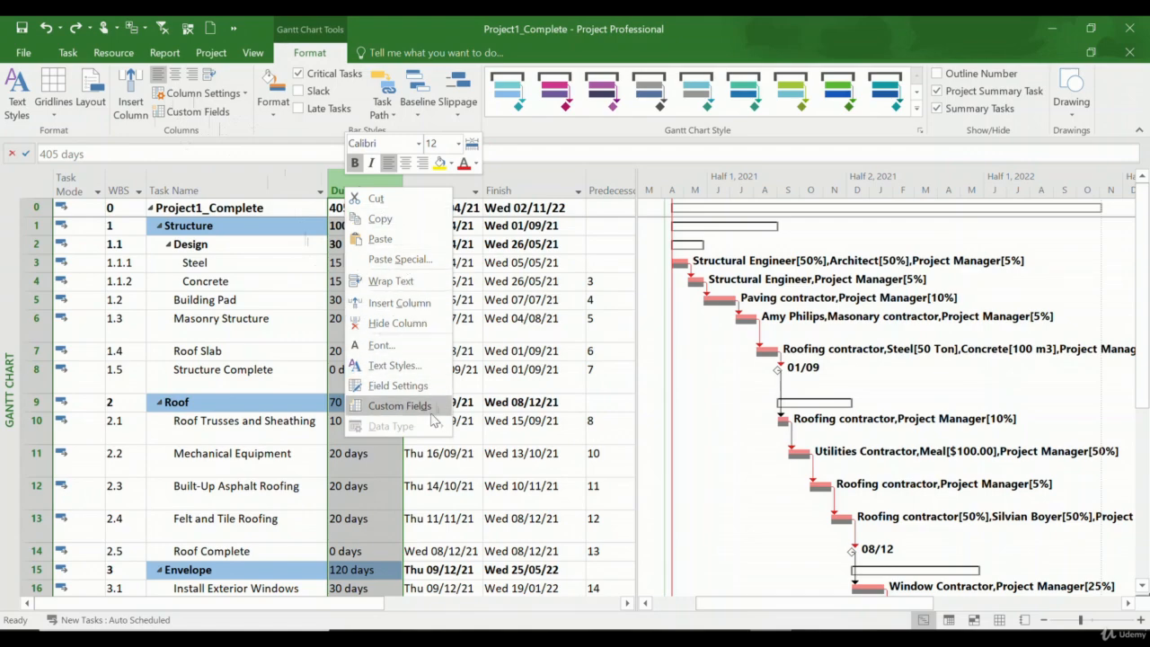
{"action": "key", "text": "Escape"}
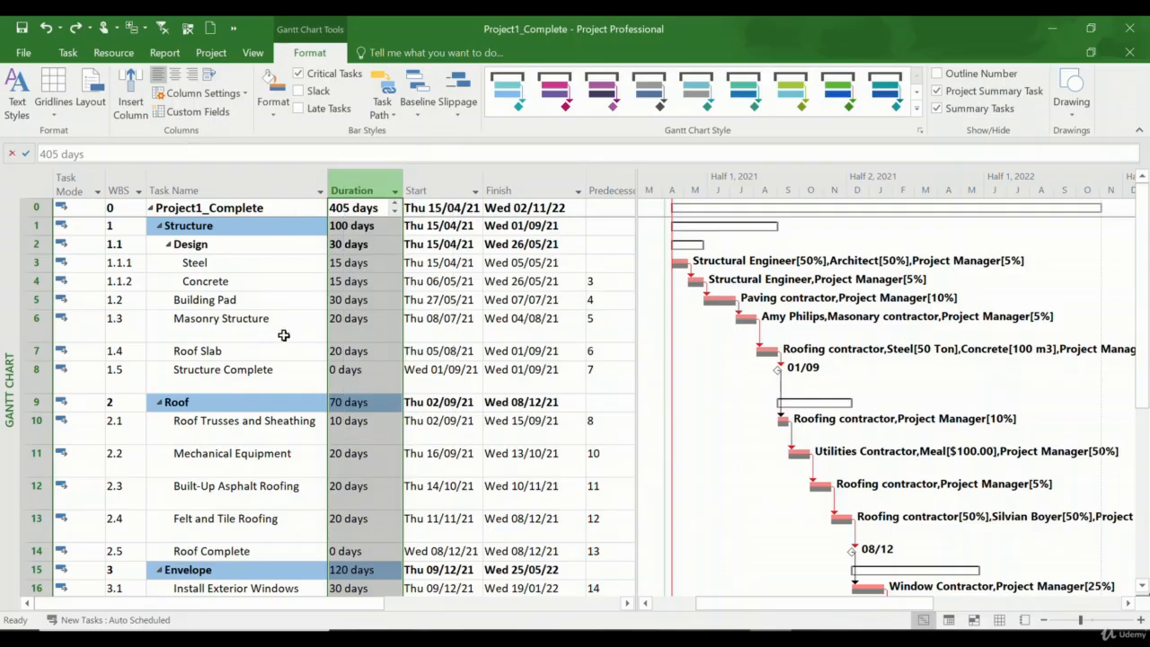
{"action": "left_click", "coordinate": [341, 299]}
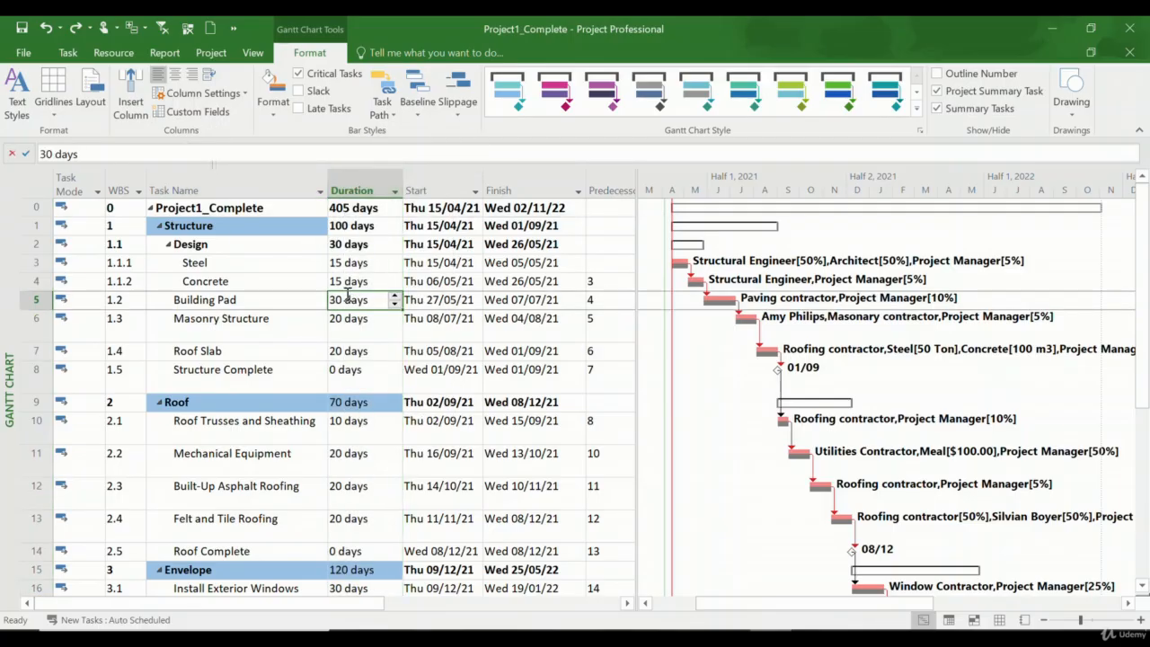
{"action": "left_click", "coordinate": [193, 111]}
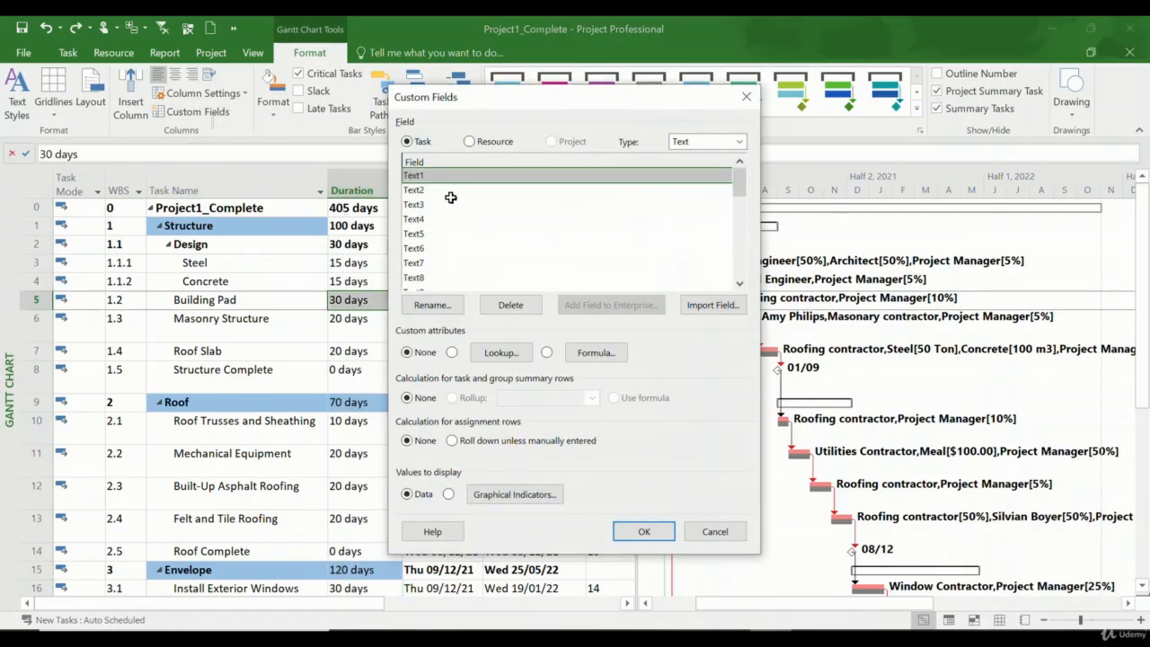
{"action": "left_click", "coordinate": [746, 97]}
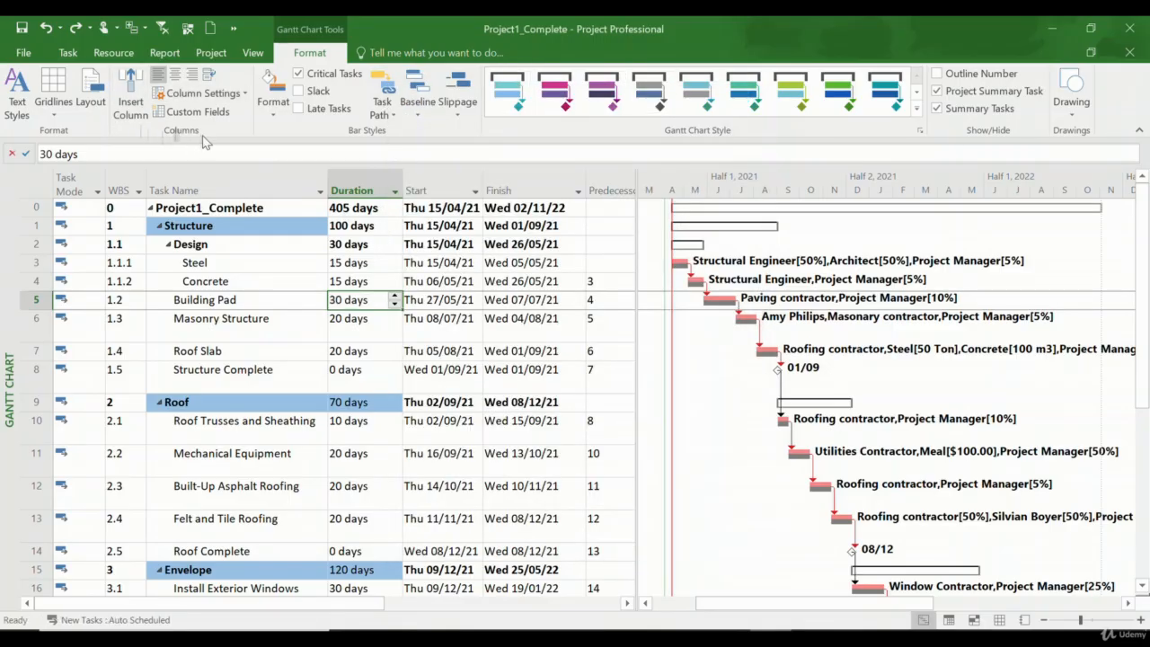
{"action": "left_click", "coordinate": [243, 94]}
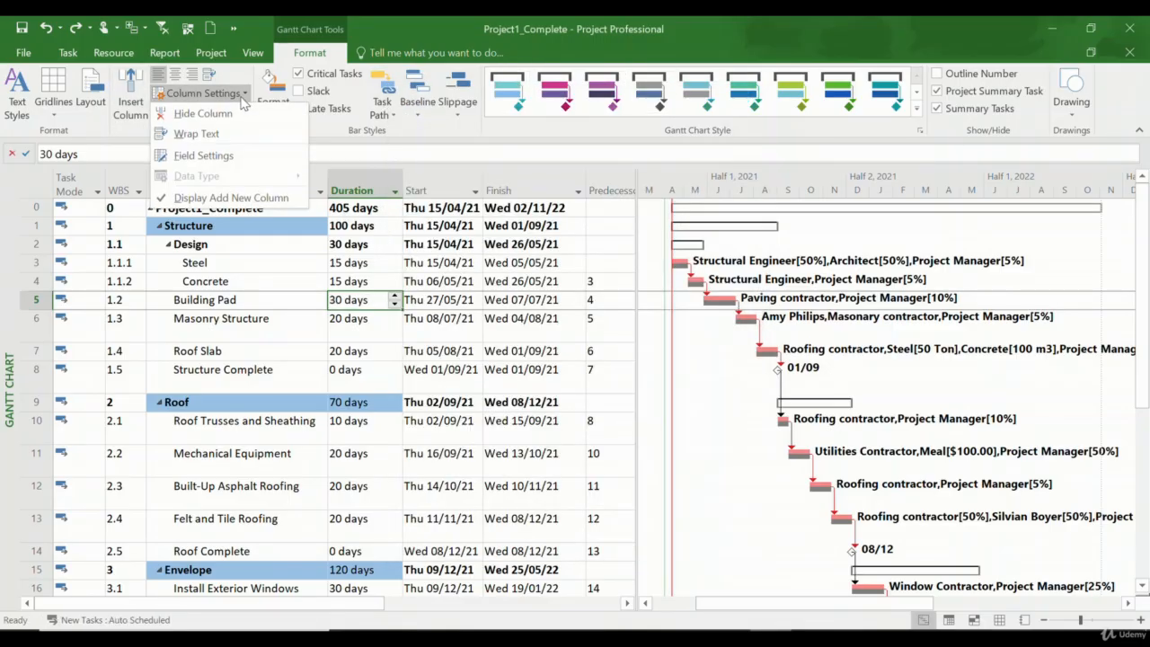
{"action": "left_click", "coordinate": [236, 160]}
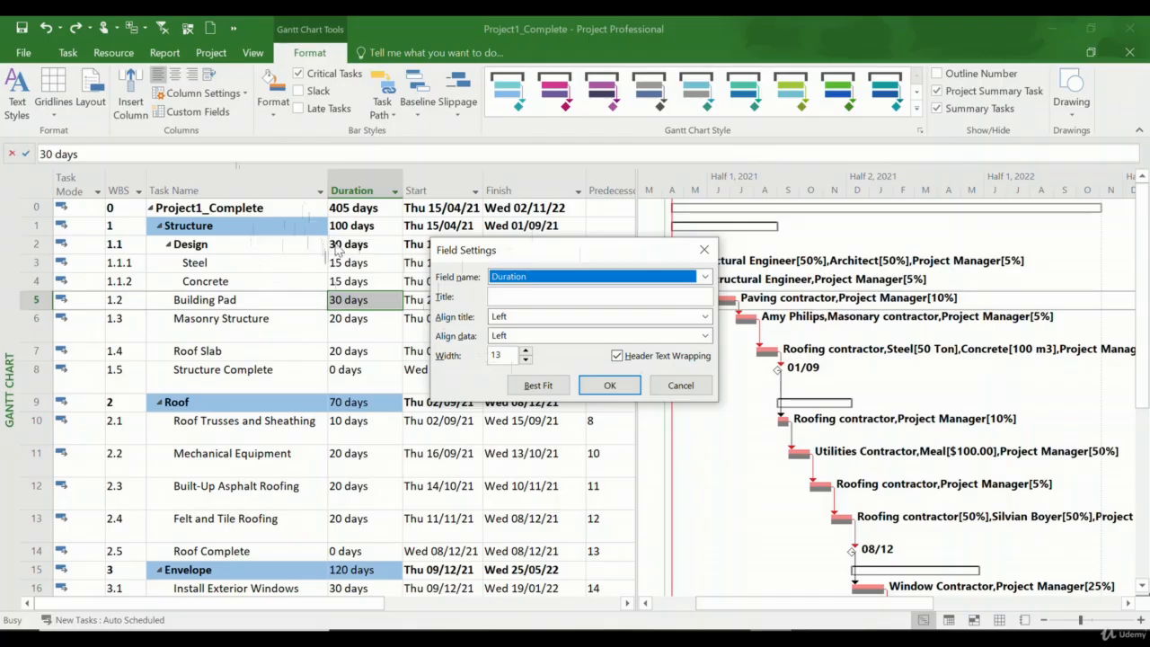
{"action": "left_click", "coordinate": [680, 385]}
- Try orange as the middle color of the Concrete task's Gantt bar, and reset the bar to its default format
{"action": "left_click", "coordinate": [434, 283]}
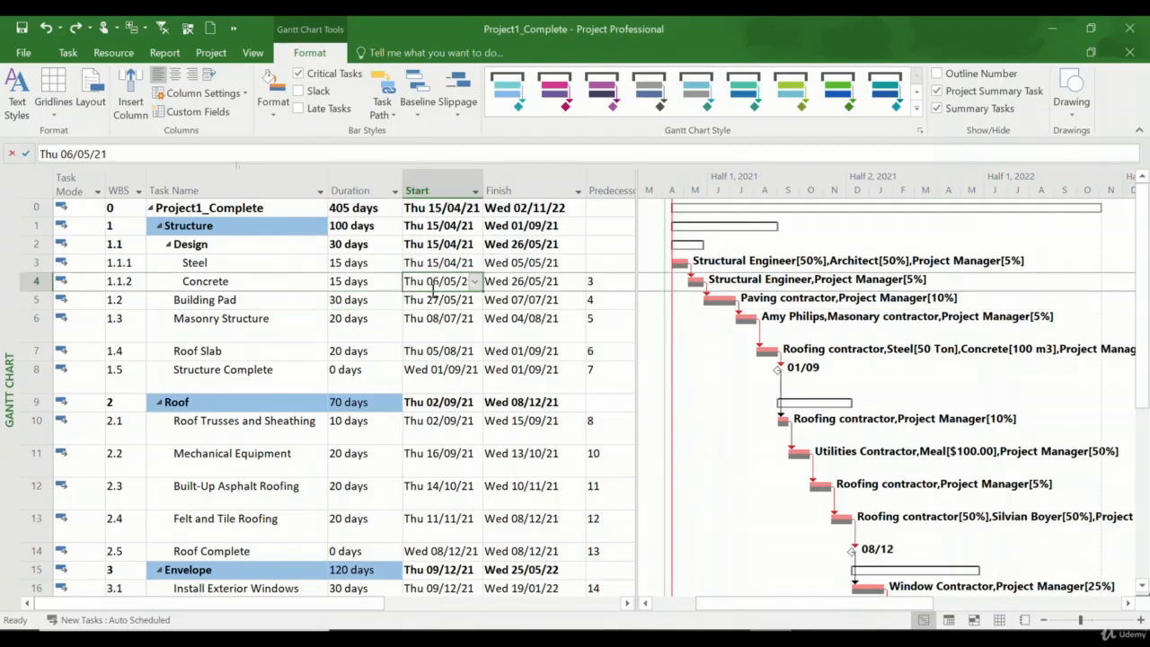
{"action": "left_click", "coordinate": [275, 108]}
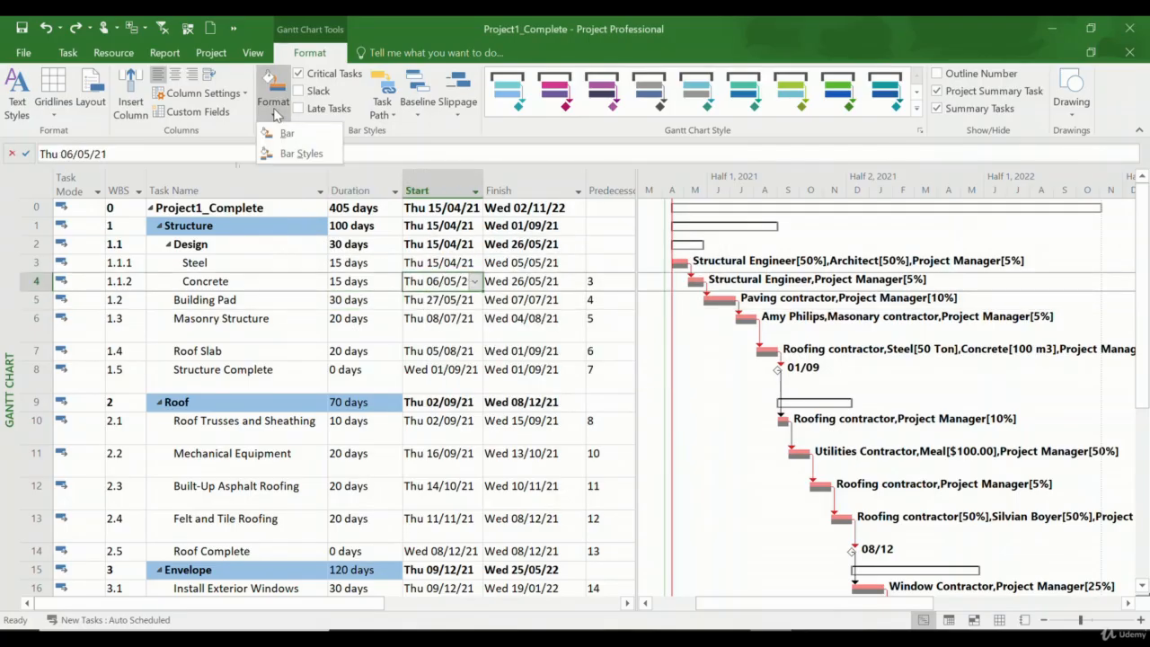
{"action": "left_click", "coordinate": [284, 134]}
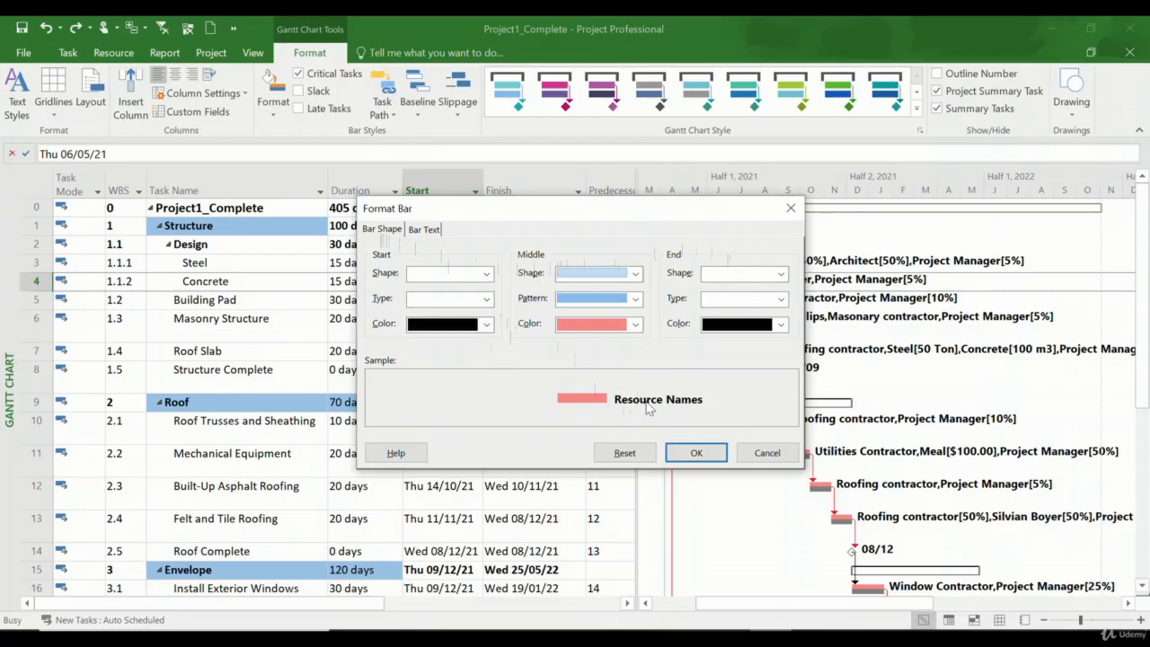
{"action": "left_click", "coordinate": [616, 325]}
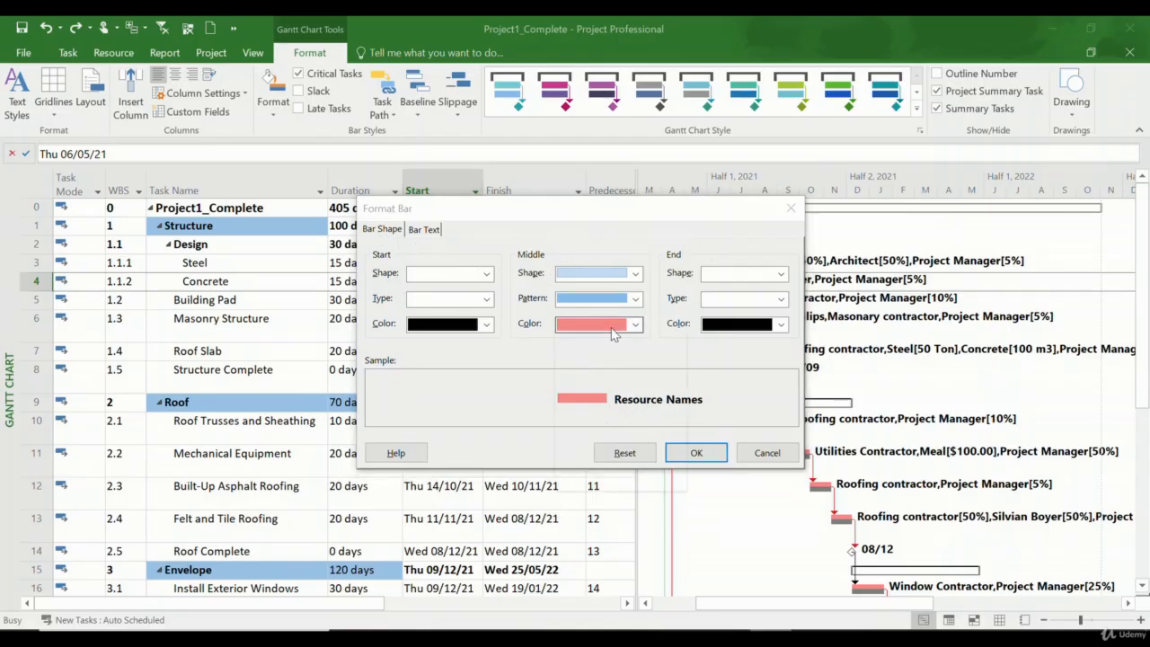
{"action": "left_click", "coordinate": [627, 378]}
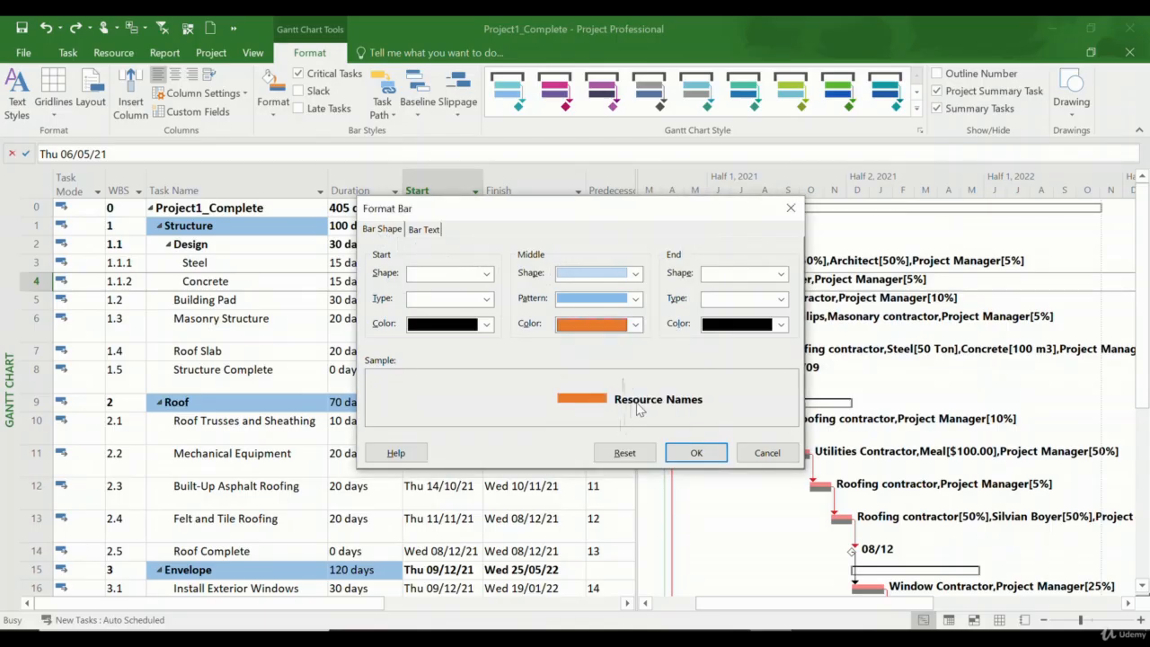
{"action": "left_click", "coordinate": [600, 324]}
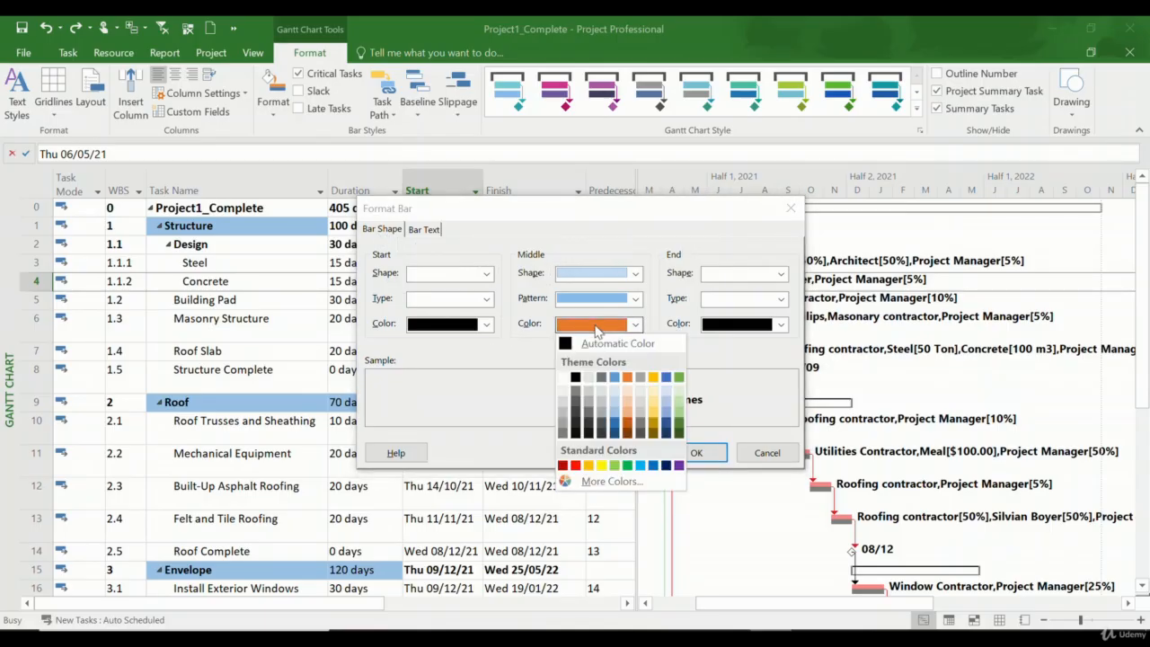
{"action": "left_click", "coordinate": [512, 374]}
{"action": "left_click", "coordinate": [625, 453]}
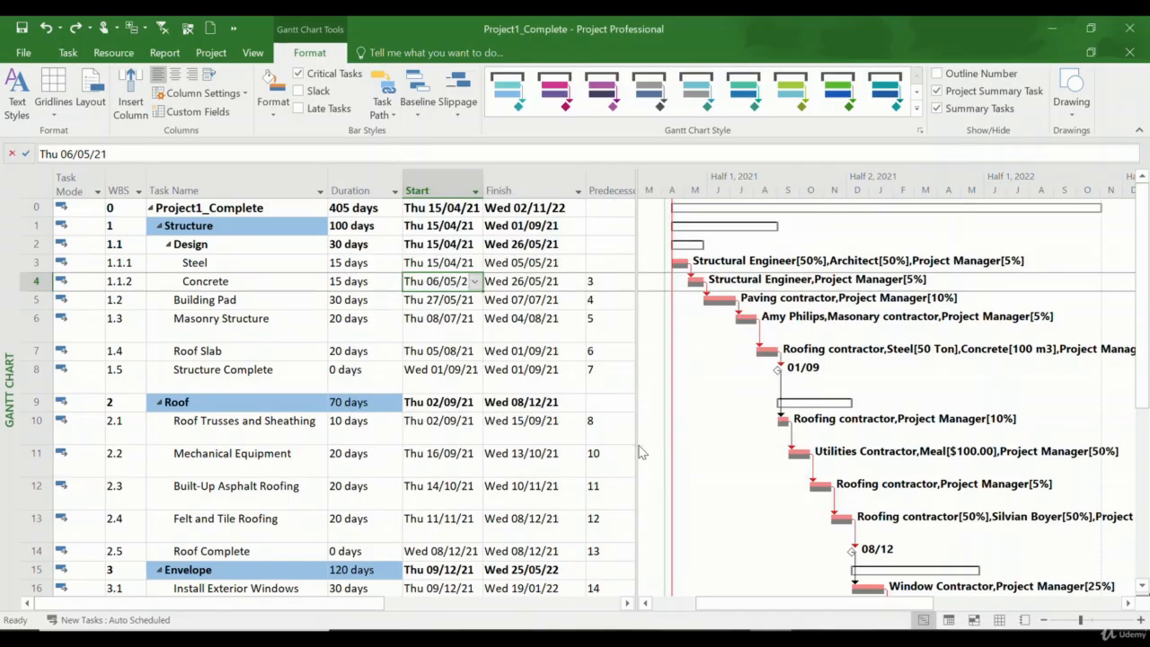
- Try % Work Complete as the text at the left side of the Concrete task's Gantt bar
{"action": "left_click", "coordinate": [281, 101]}
{"action": "left_click", "coordinate": [292, 145]}
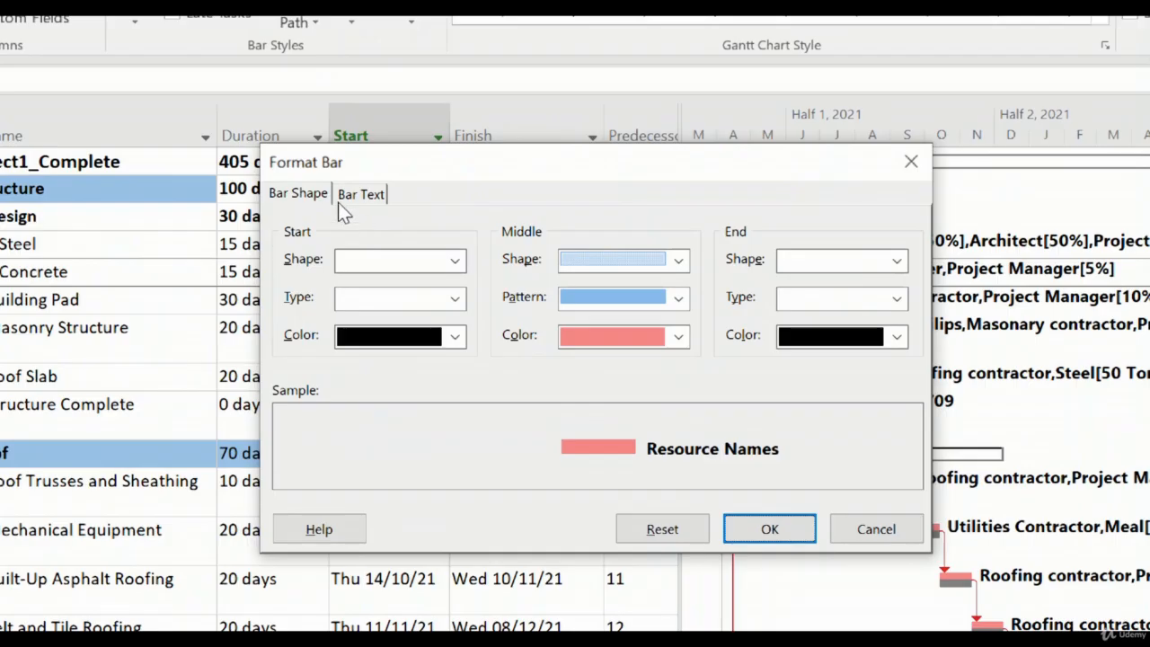
{"action": "left_click", "coordinate": [364, 196]}
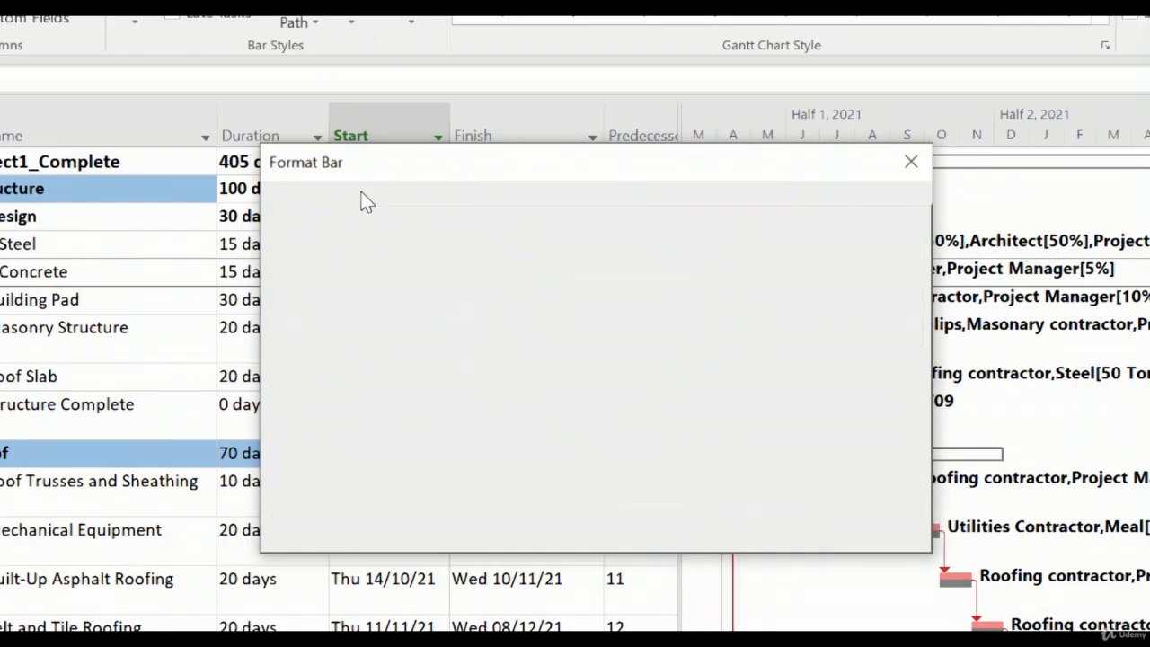
{"action": "left_click", "coordinate": [512, 267]}
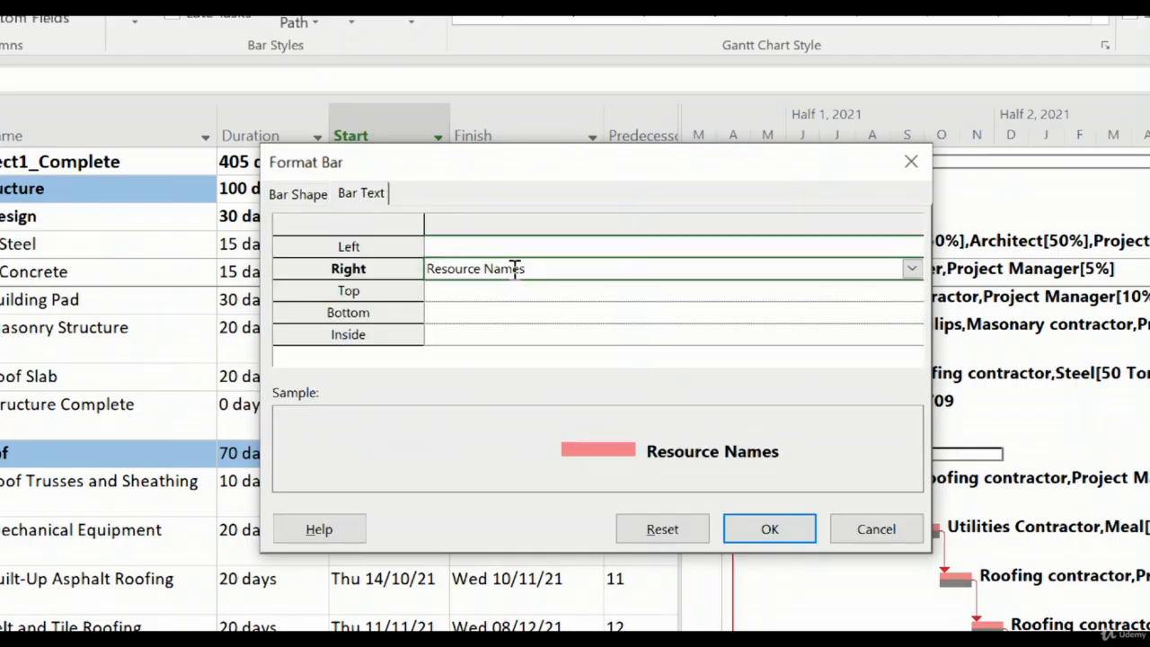
{"action": "left_click", "coordinate": [688, 247]}
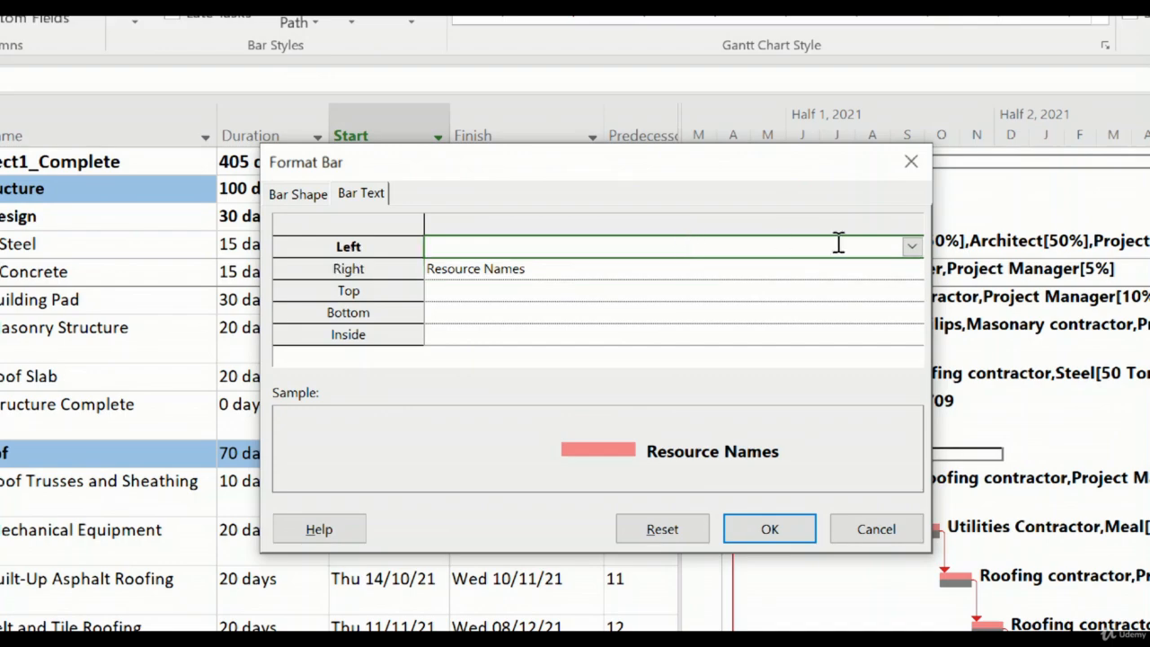
{"action": "left_click", "coordinate": [912, 247]}
{"action": "left_click", "coordinate": [719, 302]}
{"action": "left_click", "coordinate": [911, 247]}
{"action": "left_click", "coordinate": [912, 248]}
{"action": "scroll", "coordinate": [552, 296], "scroll_direction": "up", "scroll_amount": 2}
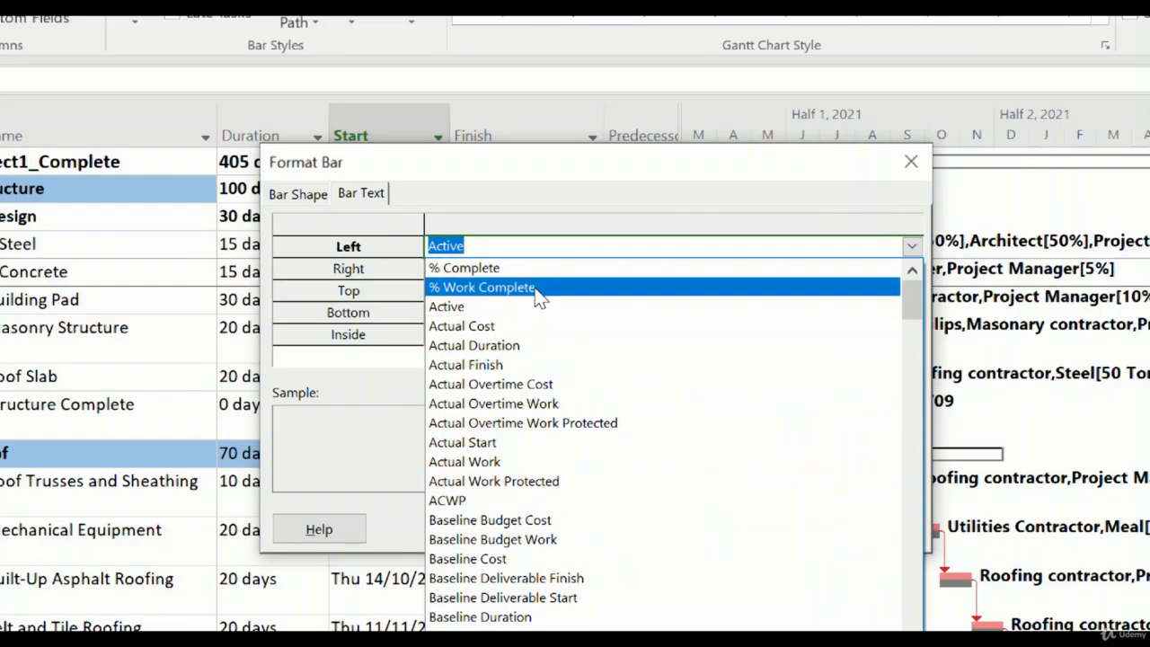
{"action": "left_click", "coordinate": [534, 285]}
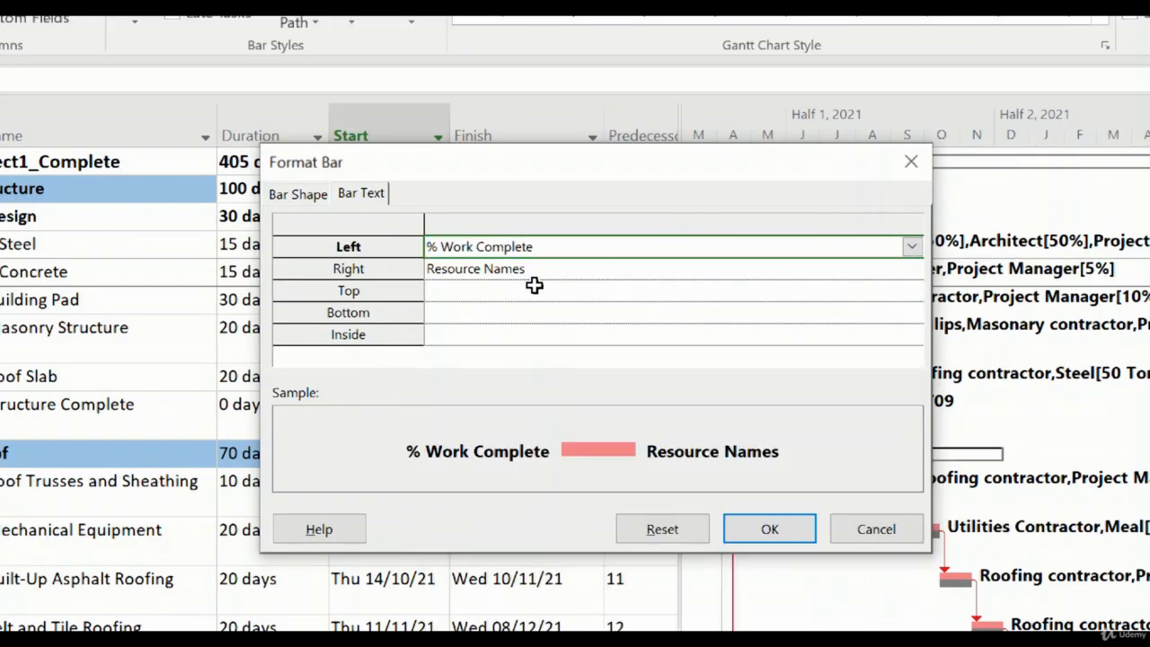
- Change the Concrete bar's left text to % Complete and apply it
{"action": "left_click", "coordinate": [911, 247]}
{"action": "scroll", "coordinate": [633, 299], "scroll_direction": "up", "scroll_amount": 1}
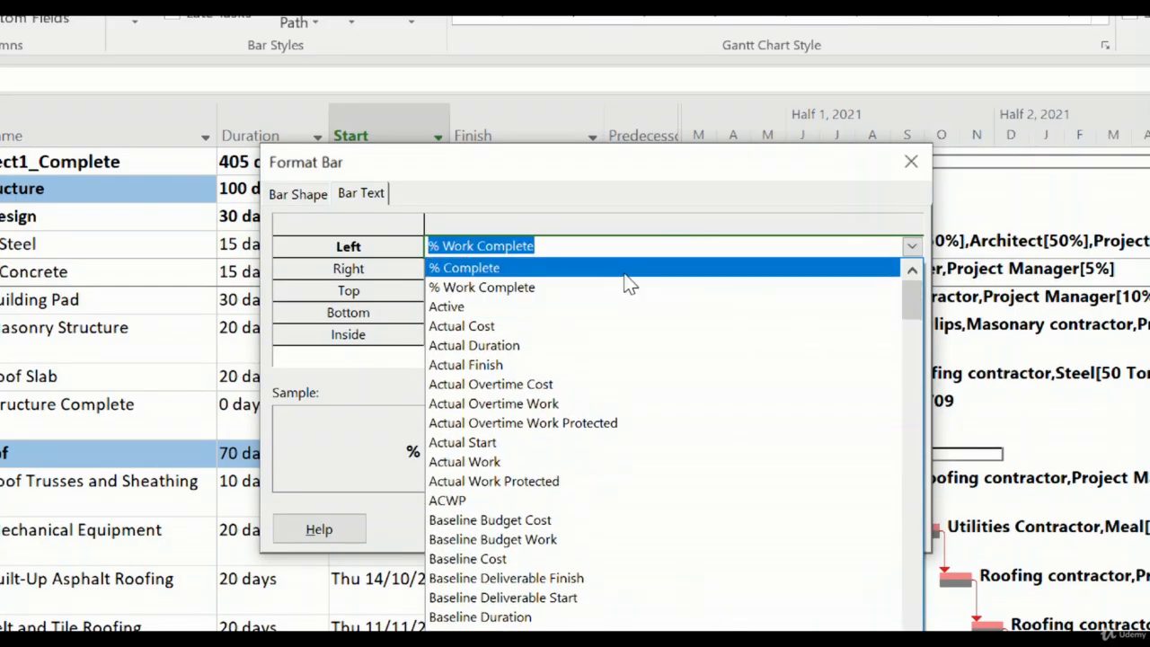
{"action": "left_click", "coordinate": [626, 269]}
{"action": "left_click", "coordinate": [770, 530]}
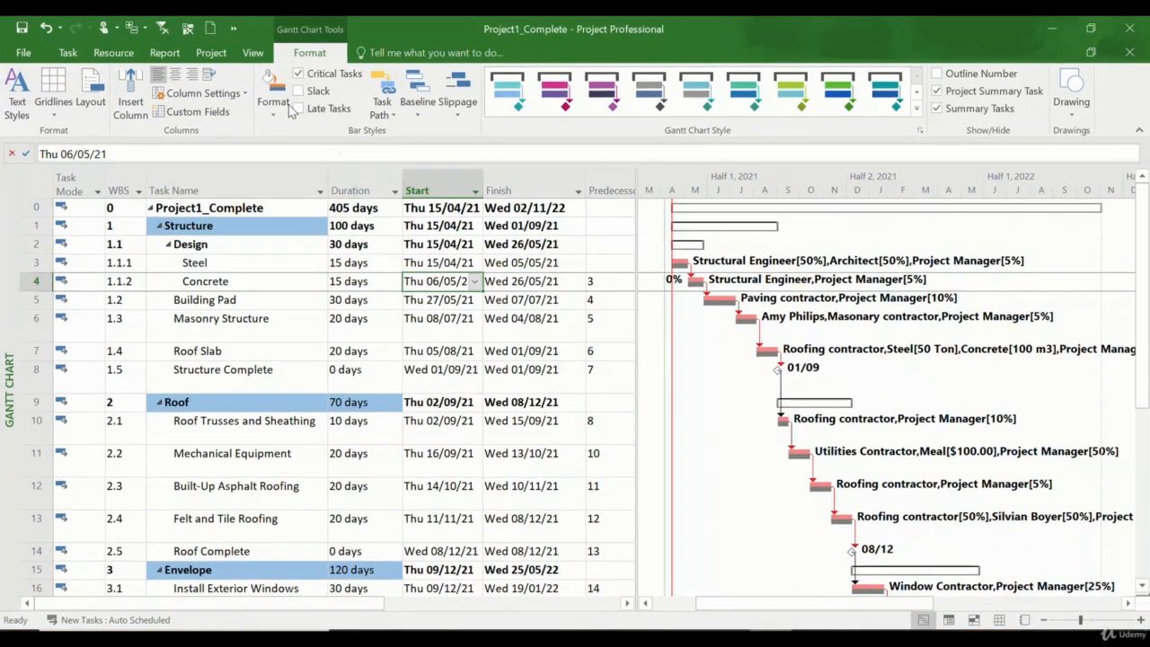
- Reset the Concrete task's Gantt bar to its default format
{"action": "left_click", "coordinate": [144, 9]}
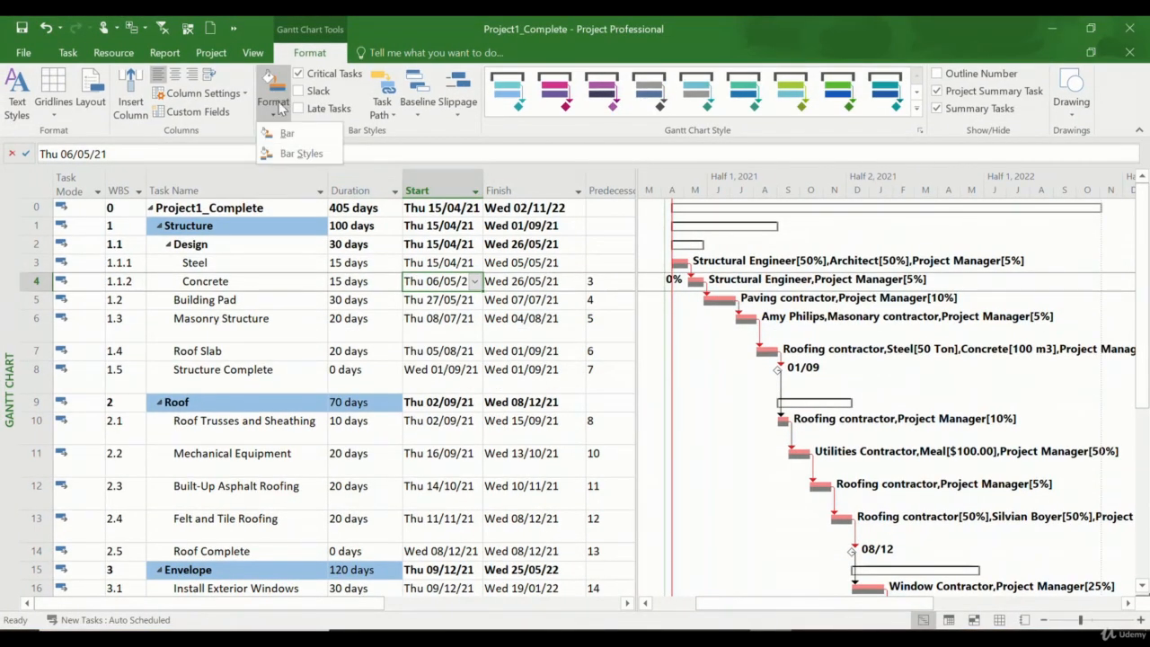
{"action": "left_click", "coordinate": [286, 133]}
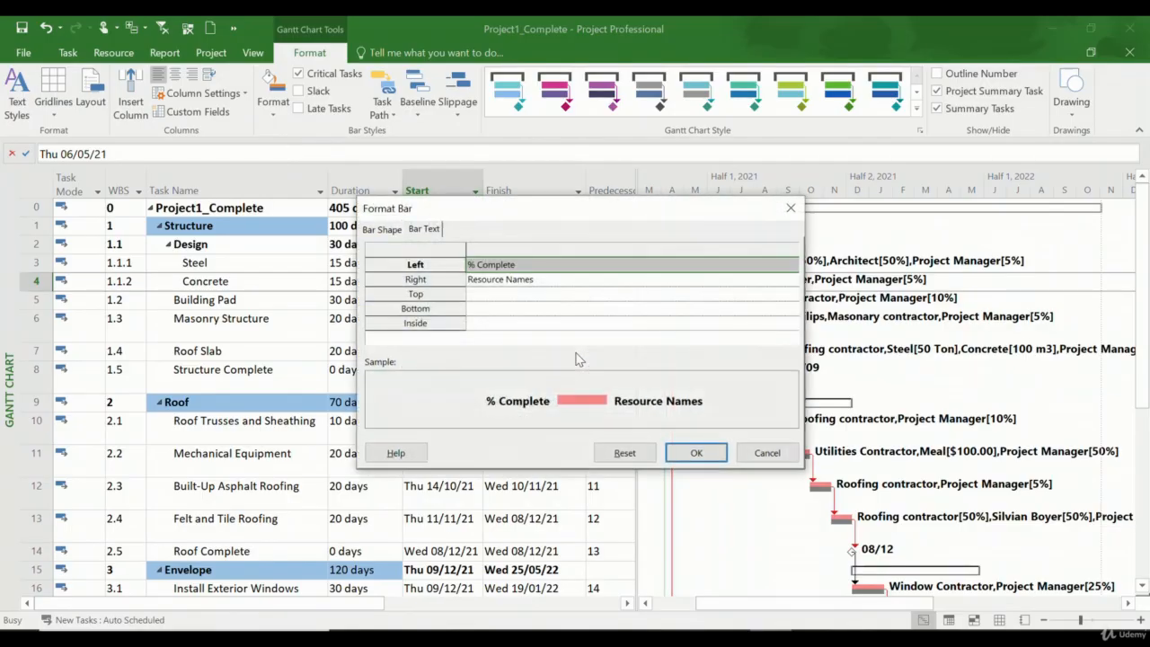
{"action": "key", "text": "Return"}
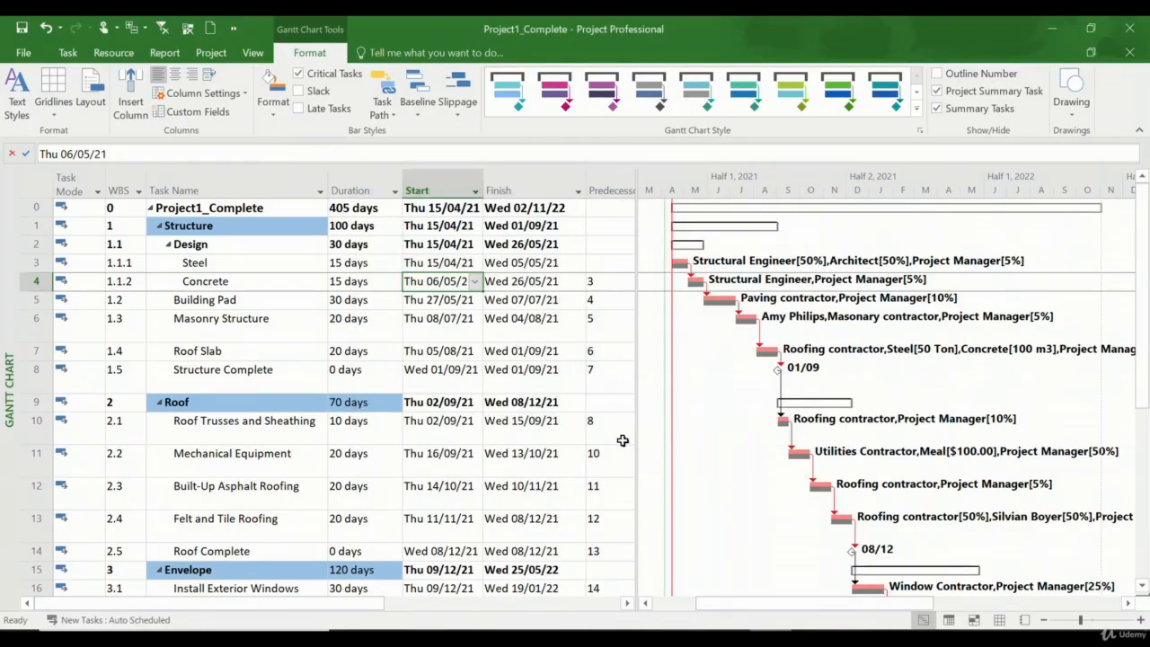
- Try a solid circle as the end shape of the Summary bar style, and undo the change
{"action": "left_click", "coordinate": [288, 88]}
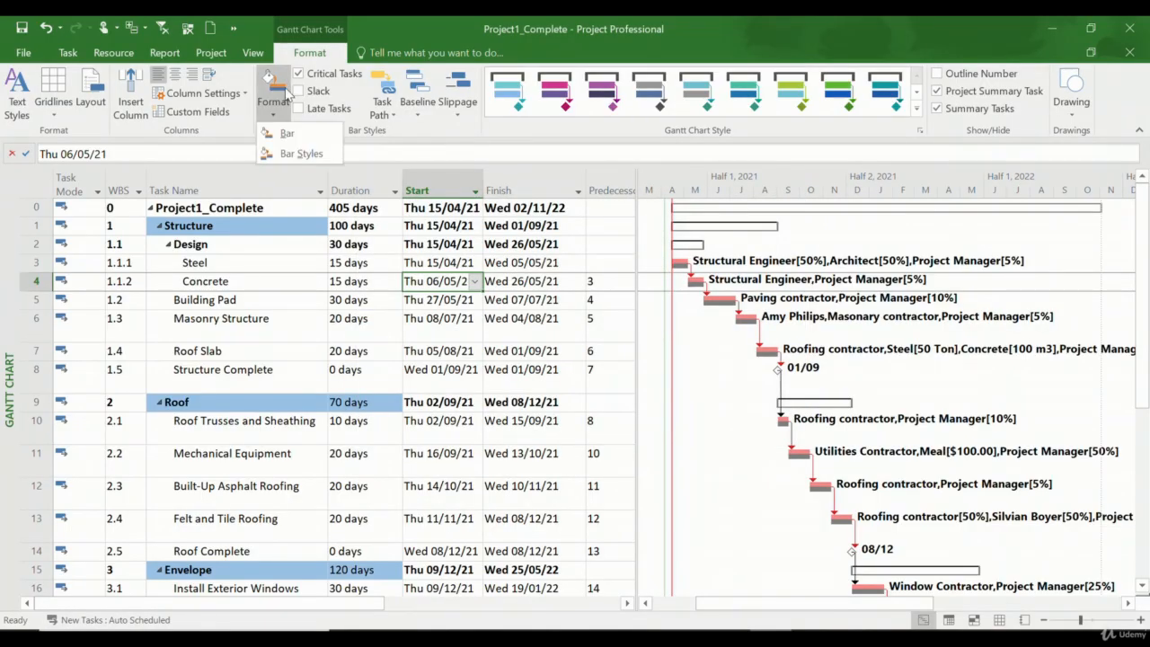
{"action": "left_click", "coordinate": [292, 156]}
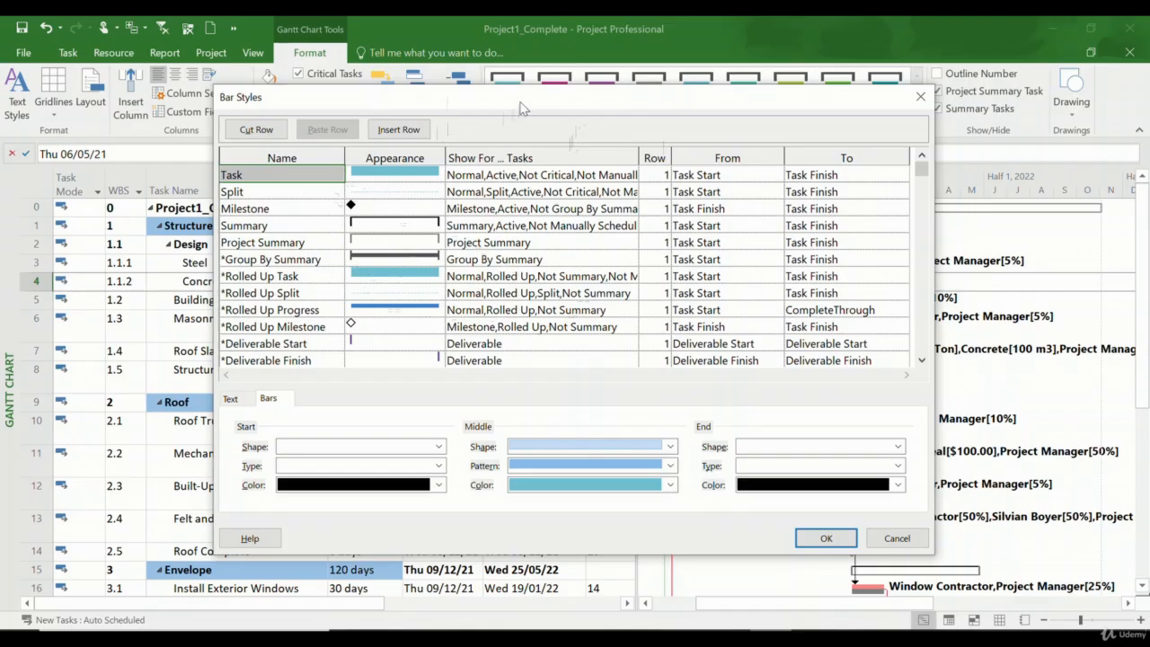
{"action": "left_click_drag", "start_coordinate": [523, 108], "coordinate": [321, 127]}
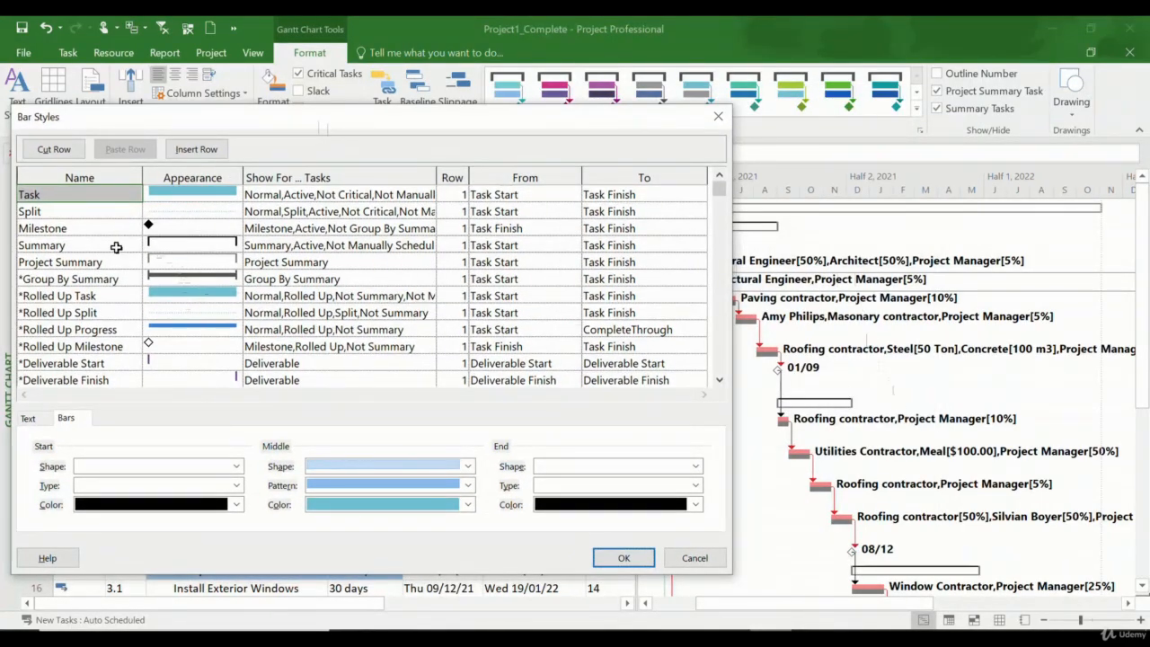
{"action": "left_click", "coordinate": [163, 247]}
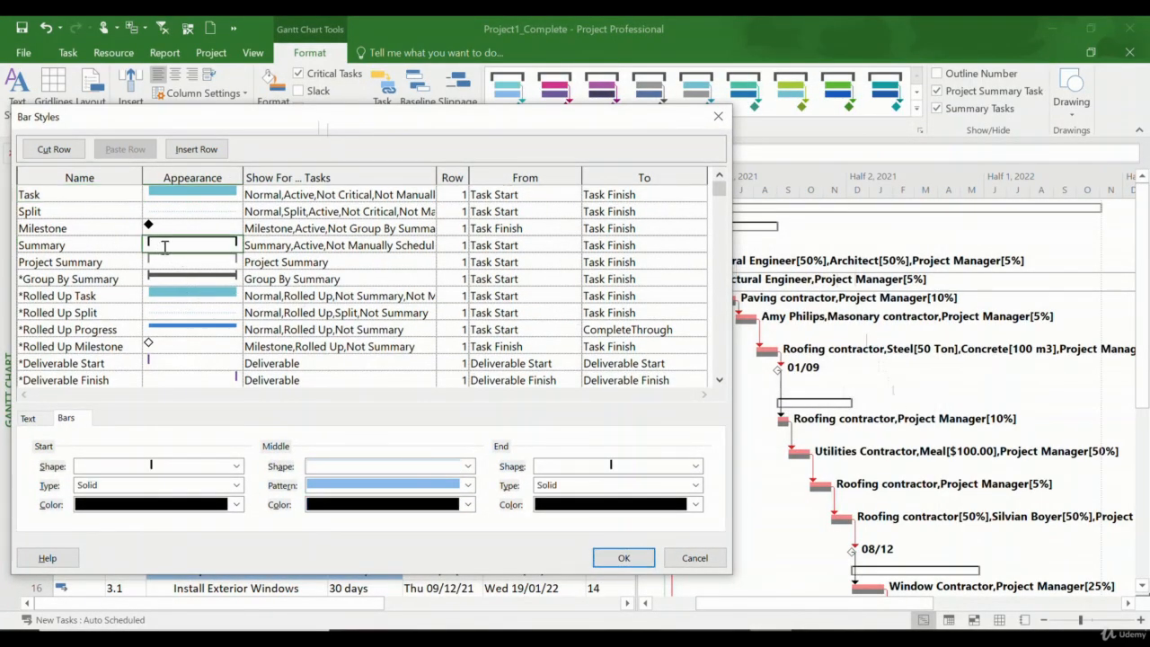
{"action": "left_click", "coordinate": [695, 465]}
{"action": "left_click", "coordinate": [655, 386]}
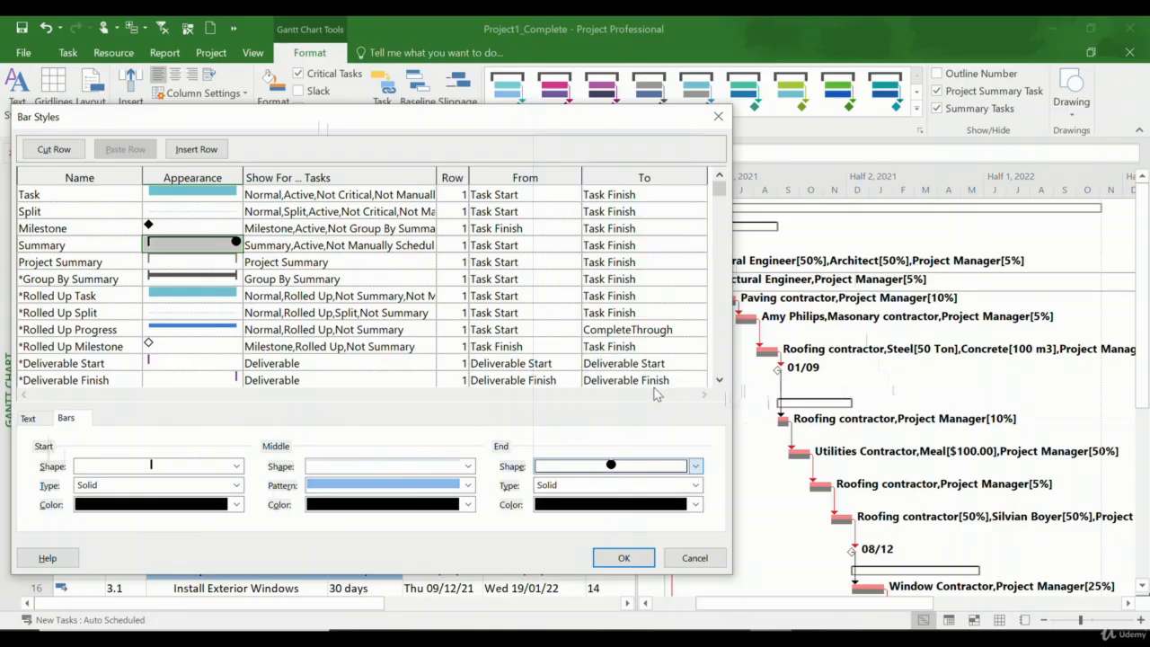
{"action": "left_click", "coordinate": [624, 557]}
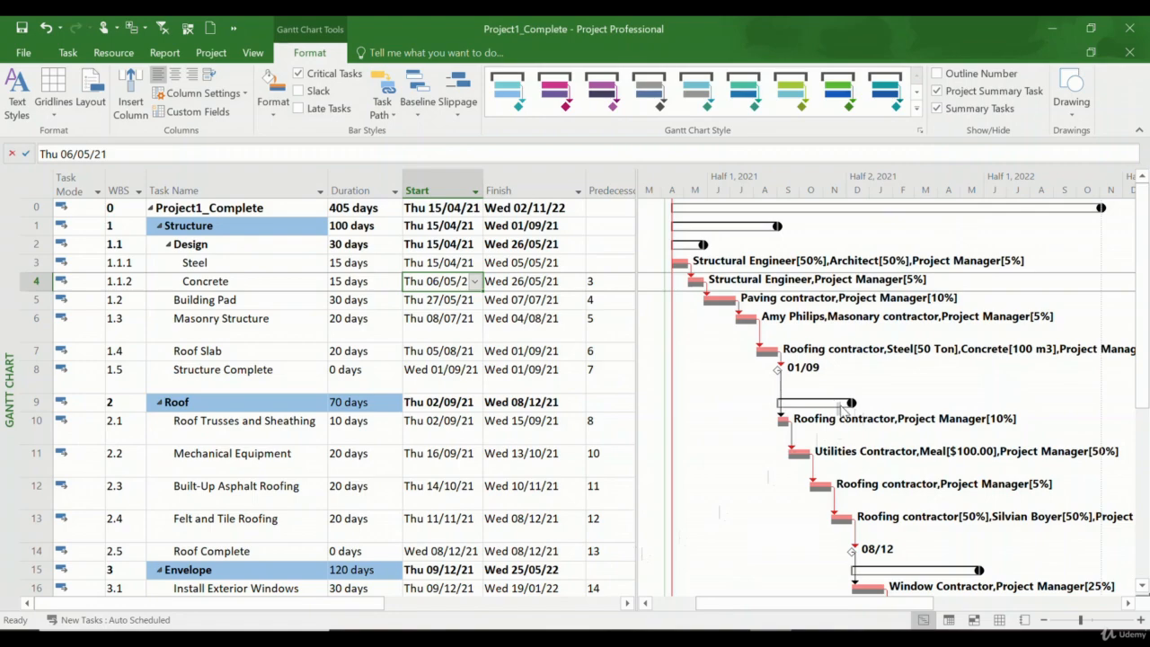
{"action": "key", "text": "ctrl+z"}
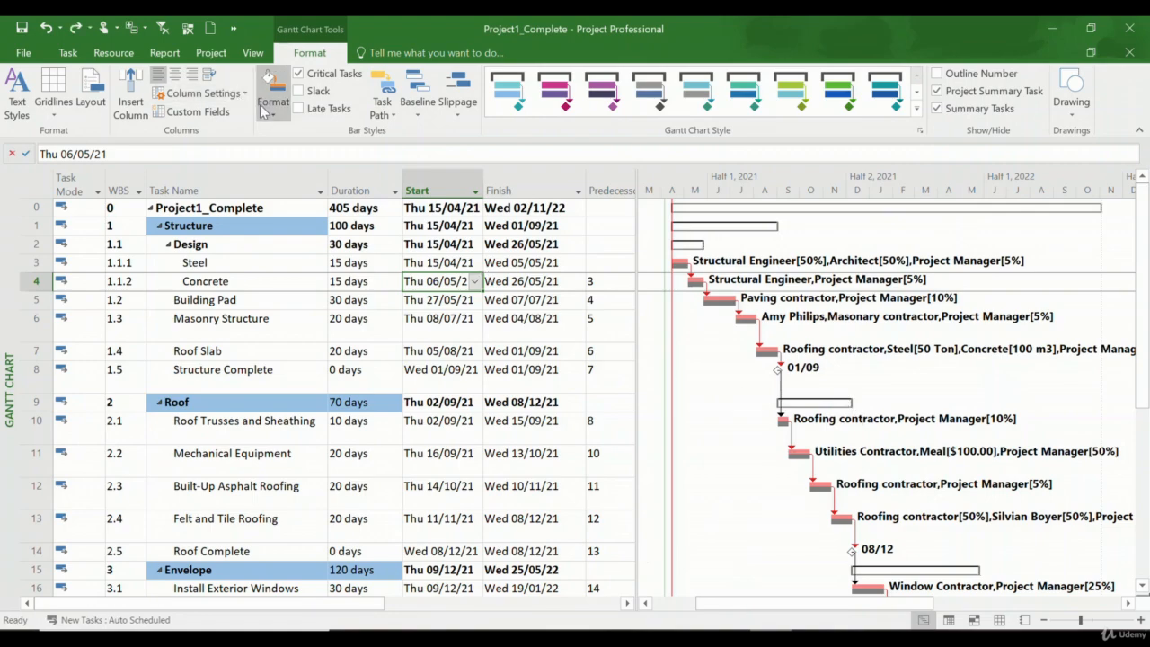
- Examine the Milestone bar style's start shape and color options and the Deliverable Start style, without changing them
{"action": "left_click", "coordinate": [262, 108]}
{"action": "left_click", "coordinate": [289, 153]}
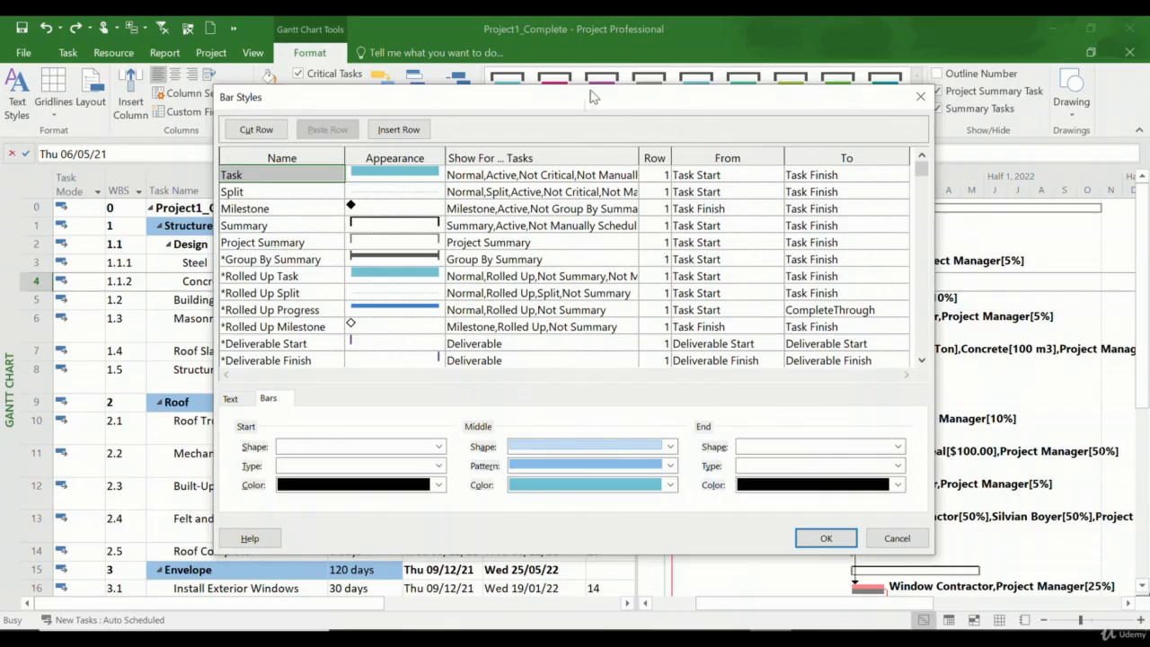
{"action": "left_click_drag", "start_coordinate": [592, 96], "coordinate": [428, 100]}
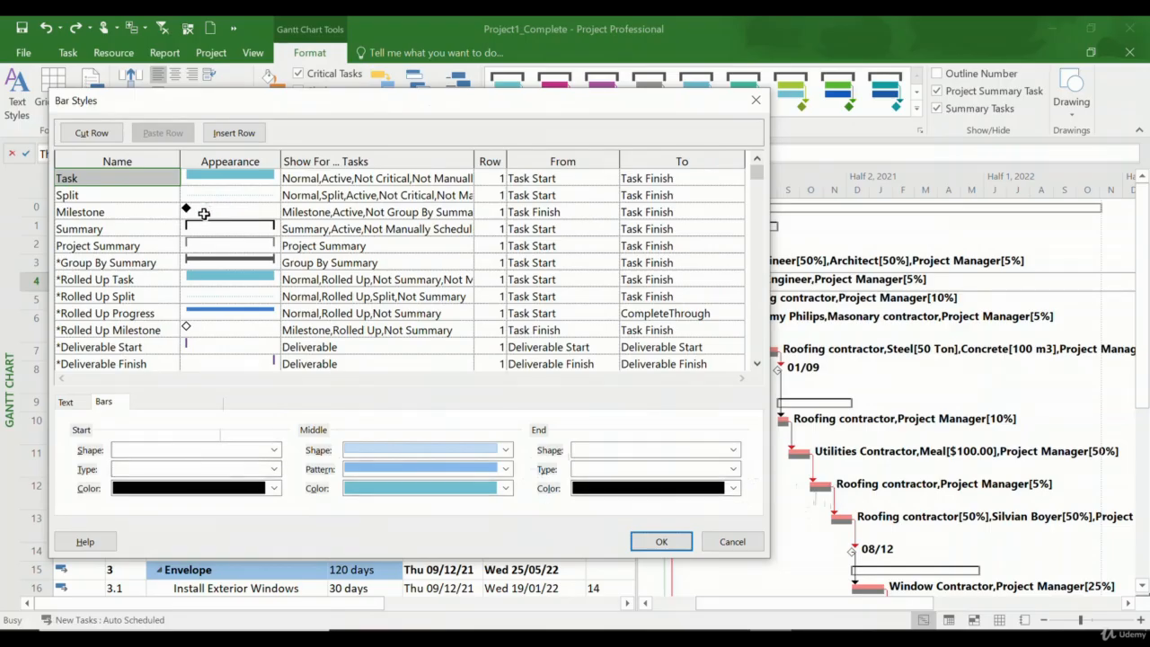
{"action": "left_click", "coordinate": [204, 214]}
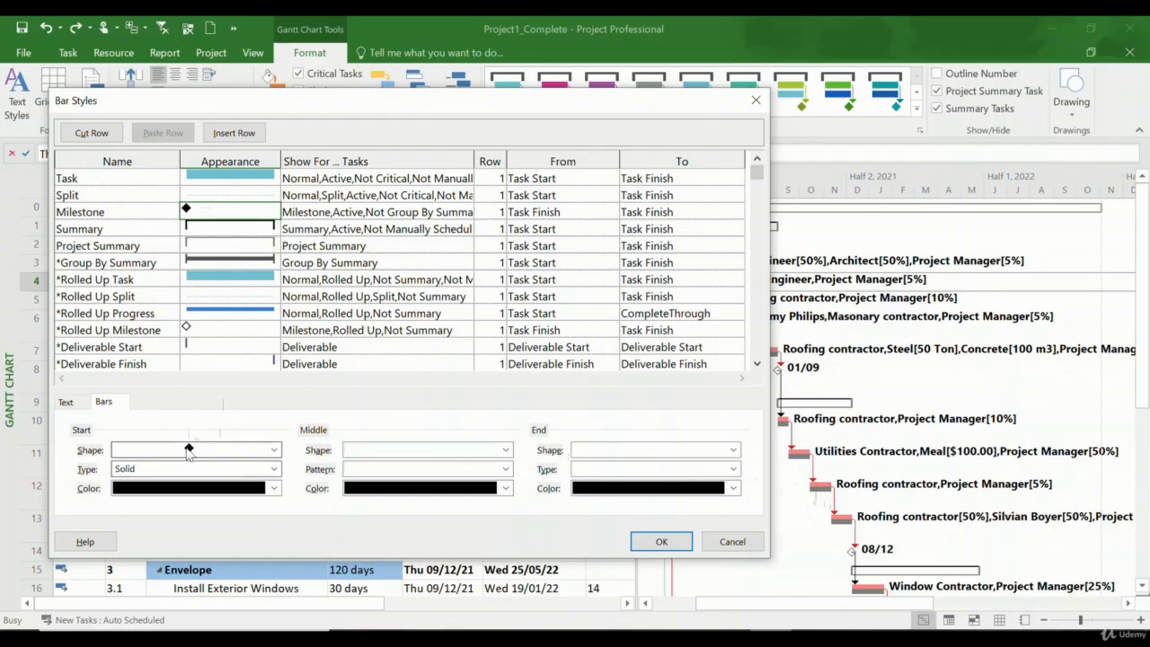
{"action": "left_click", "coordinate": [267, 489]}
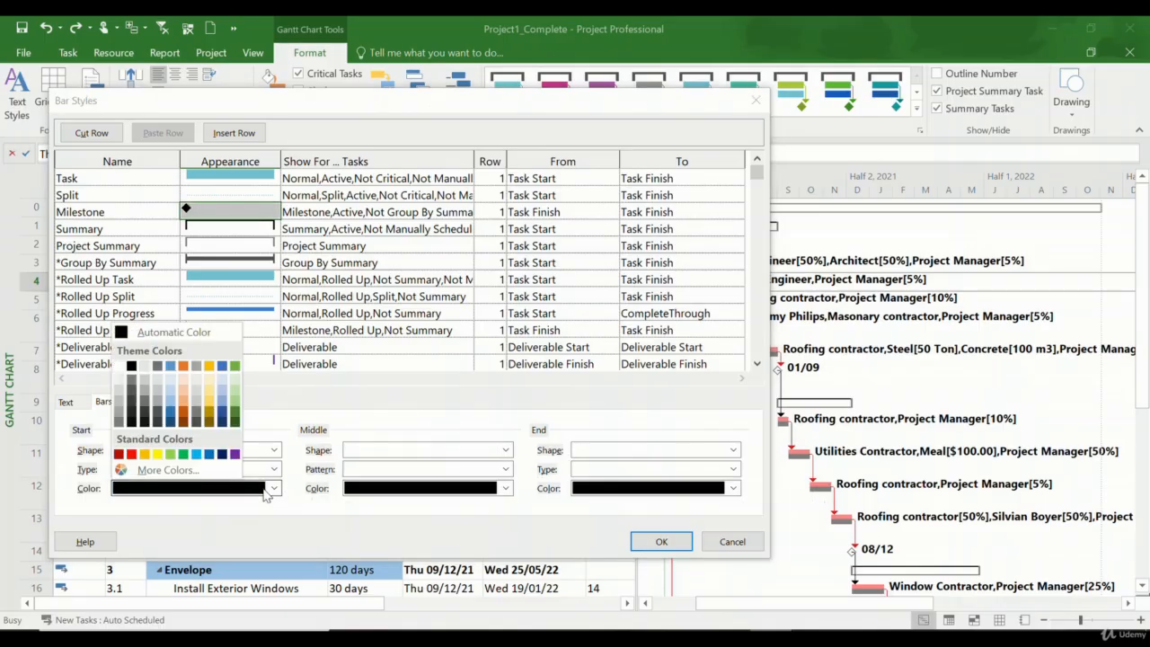
{"action": "left_click", "coordinate": [306, 512]}
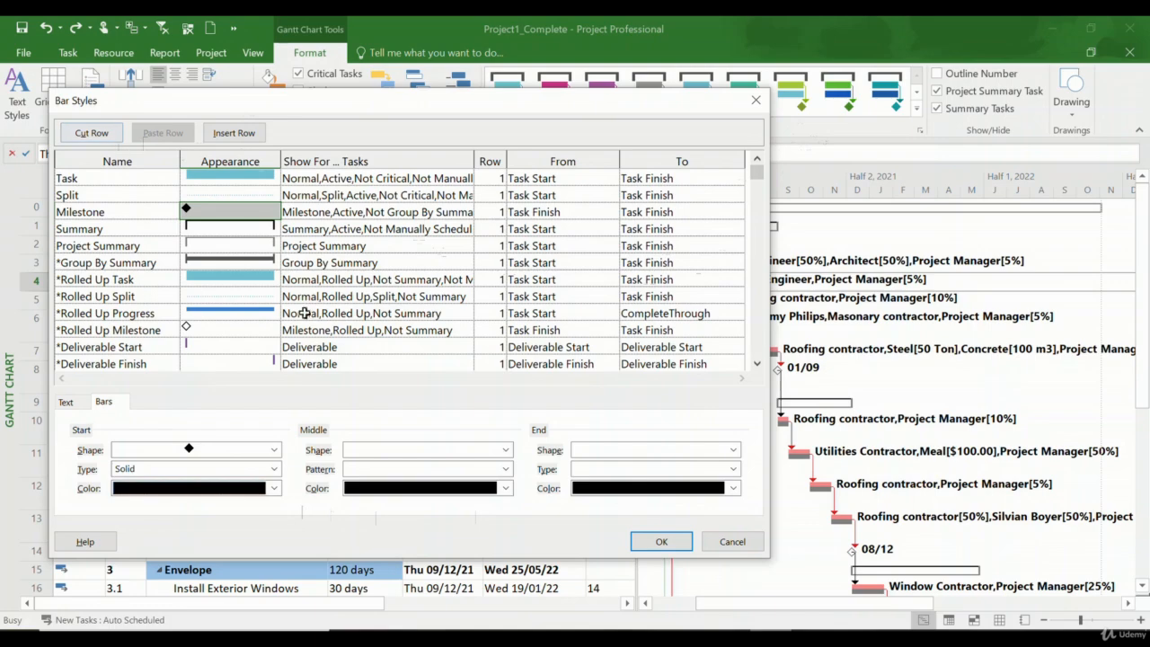
{"action": "left_click", "coordinate": [340, 346]}
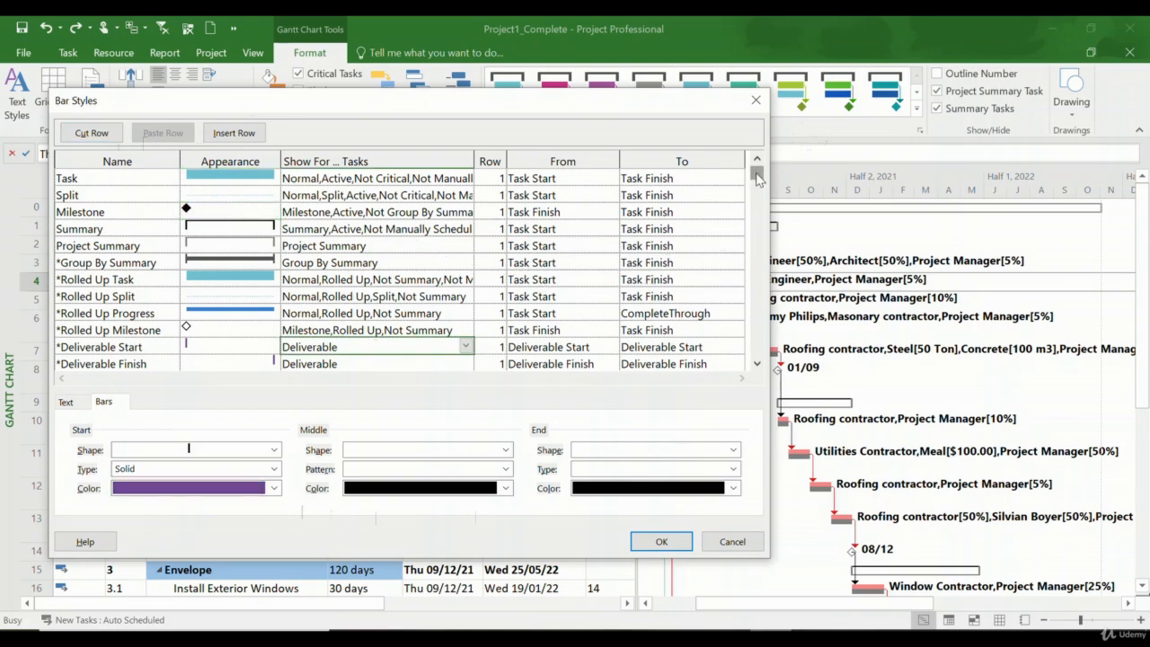
- Try standard red as the middle color of the Critical bar style
{"action": "left_click_drag", "start_coordinate": [755, 172], "coordinate": [756, 198]}
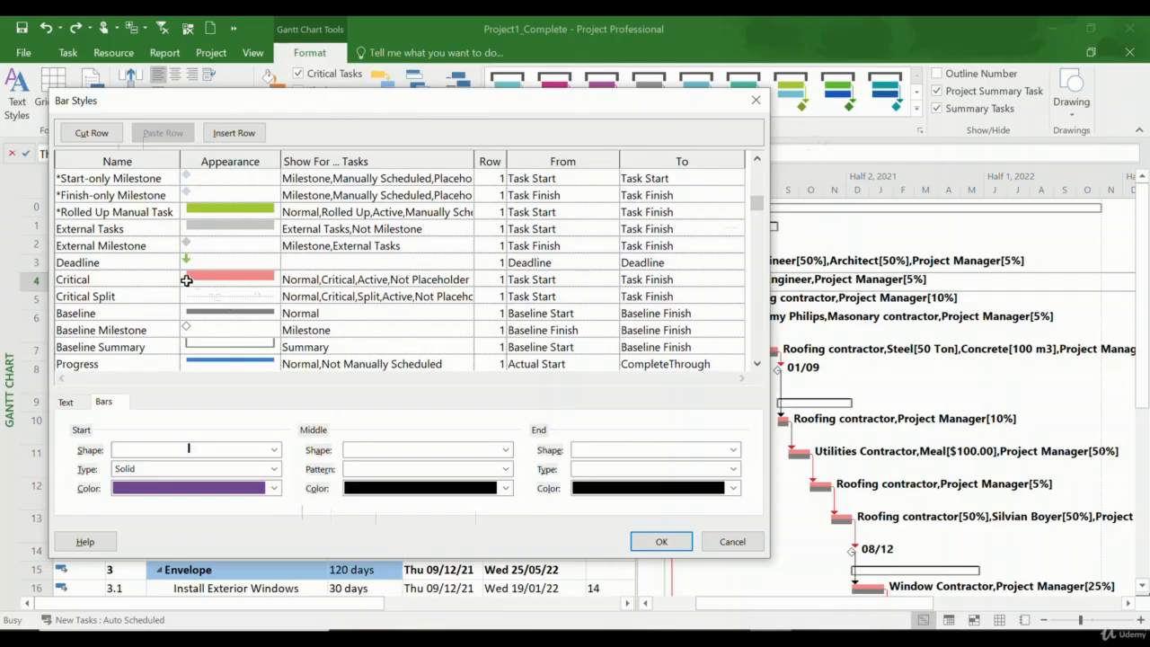
{"action": "left_click", "coordinate": [218, 281]}
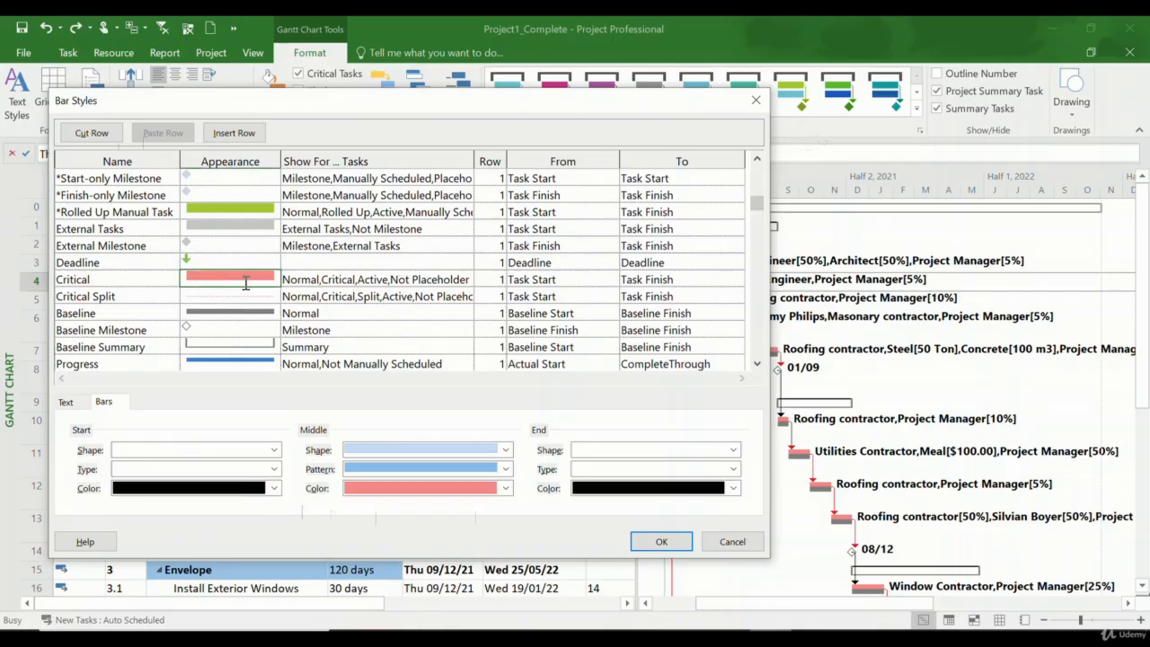
{"action": "left_click", "coordinate": [431, 494]}
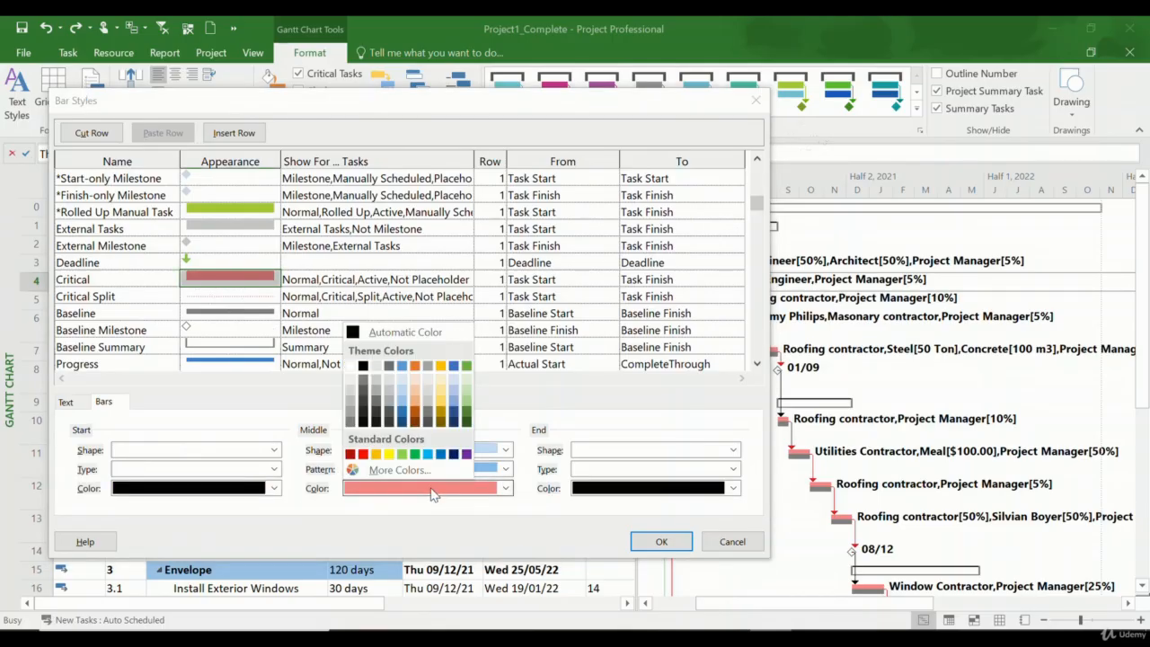
{"action": "left_click", "coordinate": [364, 453]}
{"action": "left_click", "coordinate": [681, 542]}
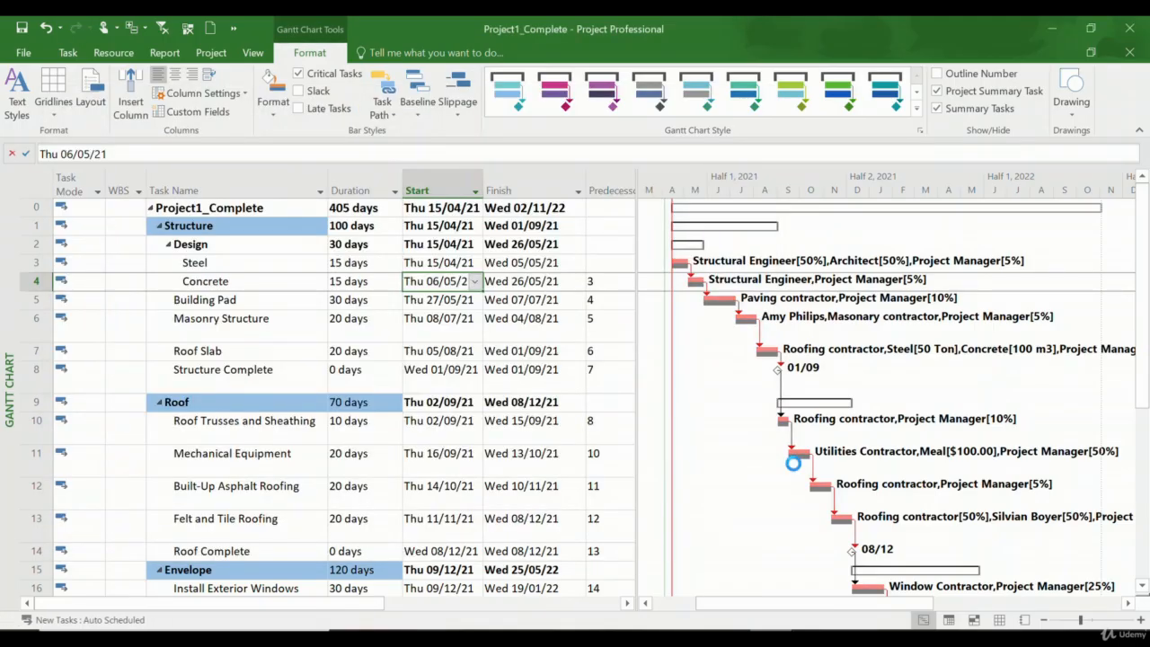
- Turn the Gantt chart's critical task highlighting off and back on
{"action": "left_click", "coordinate": [276, 97]}
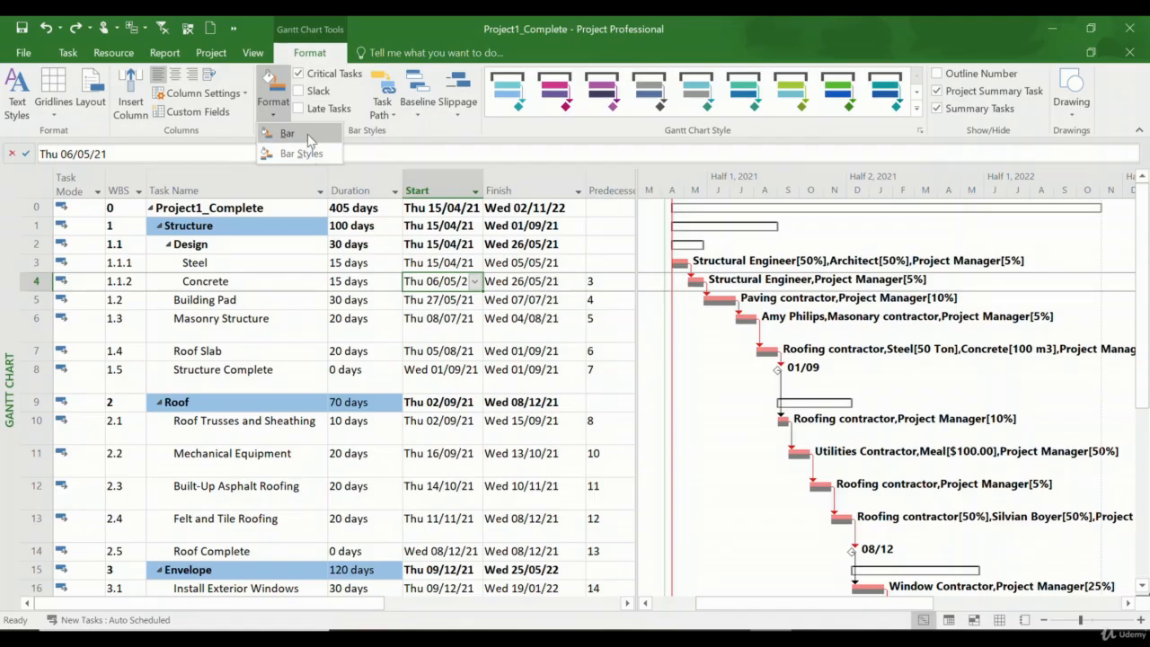
{"action": "left_click", "coordinate": [430, 233]}
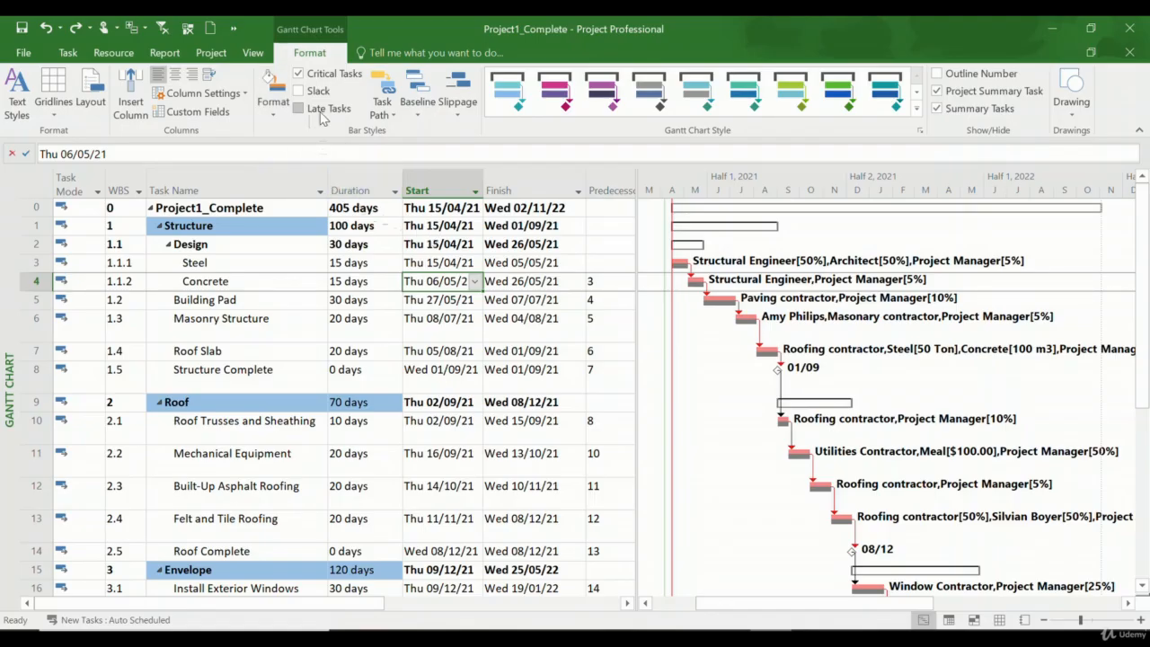
{"action": "left_click", "coordinate": [321, 77]}
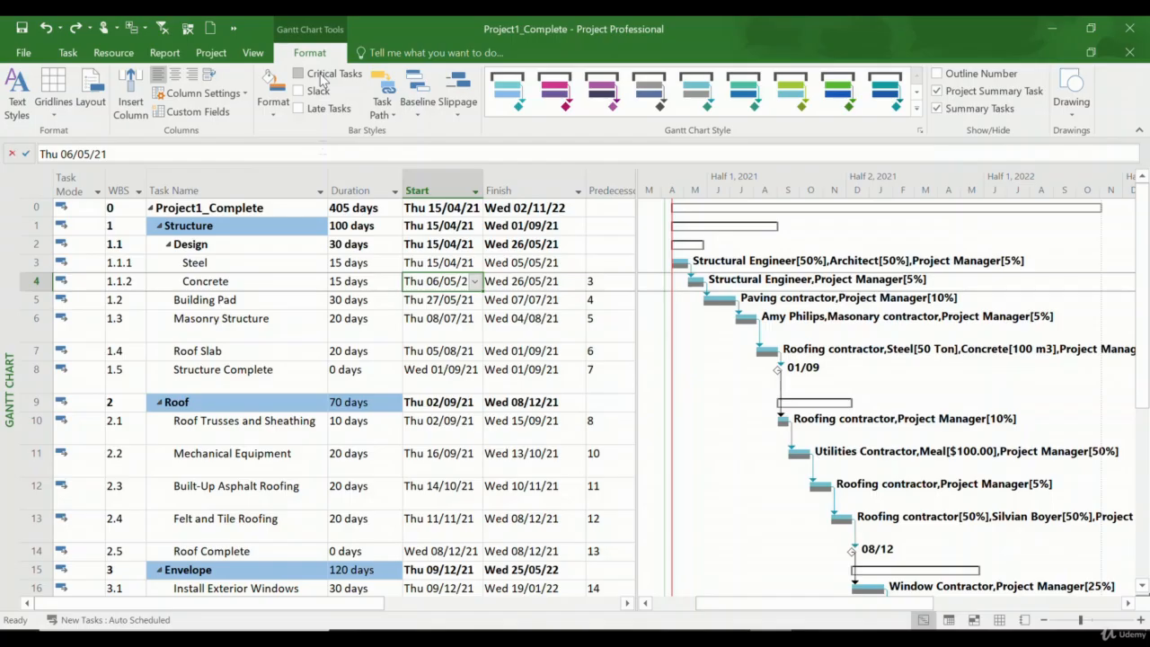
{"action": "left_click", "coordinate": [322, 77]}
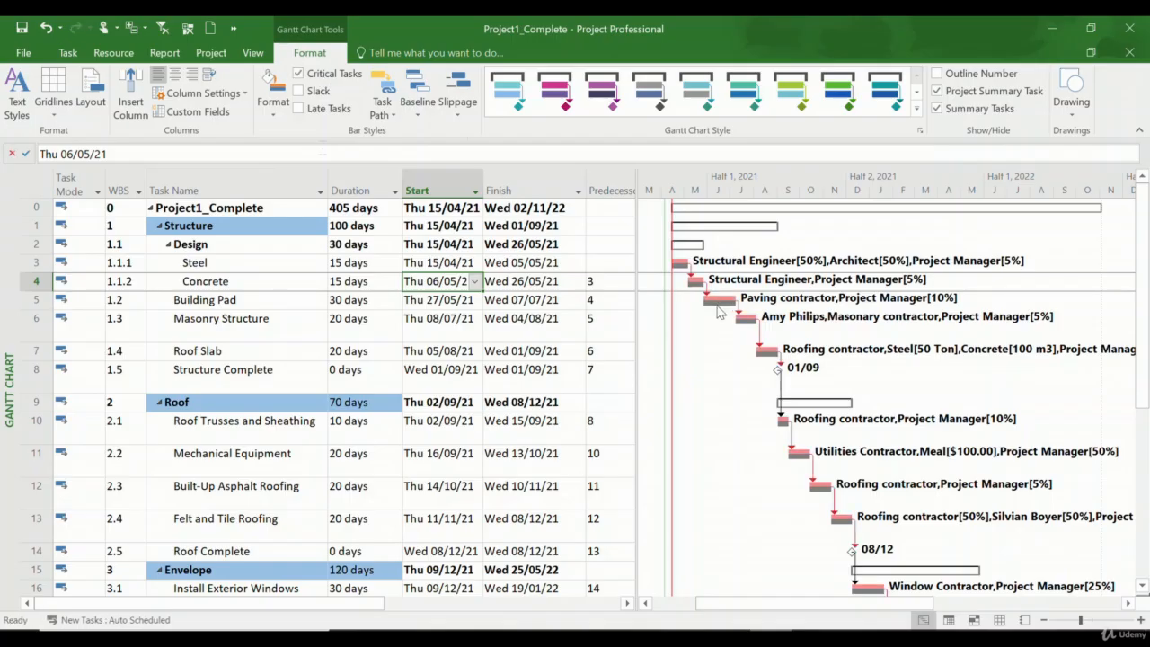
- Turn off the critical task highlighting and view the bars down to the Interior Finishes tasks
{"action": "left_click", "coordinate": [273, 97]}
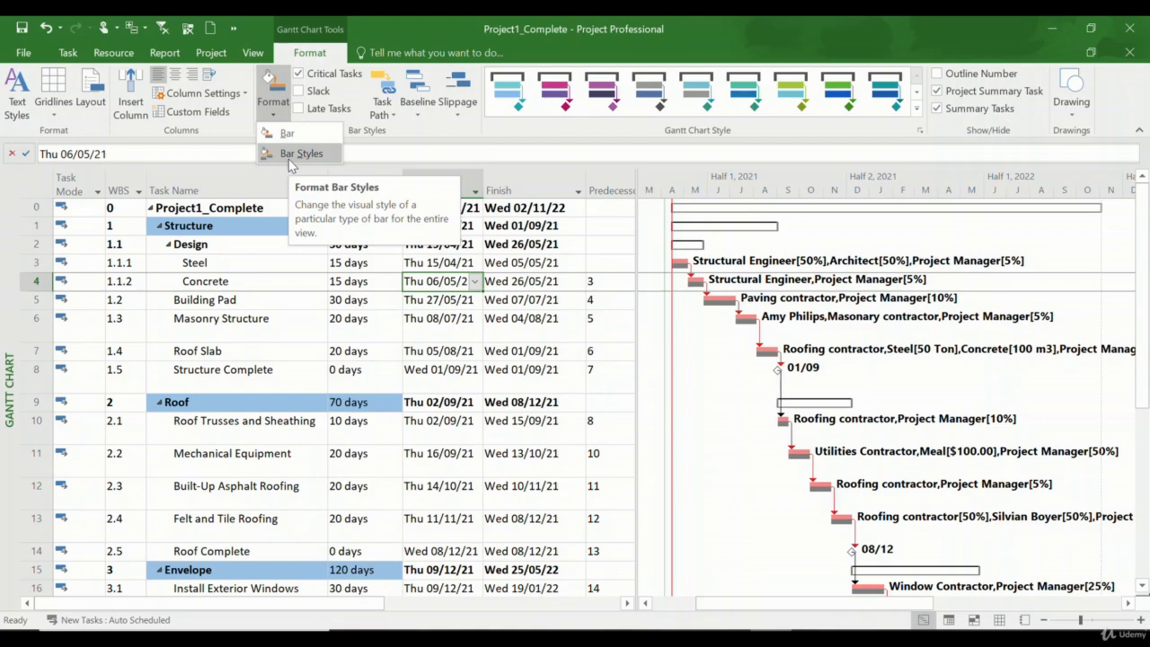
{"action": "left_click", "coordinate": [751, 382]}
{"action": "left_click", "coordinate": [300, 73]}
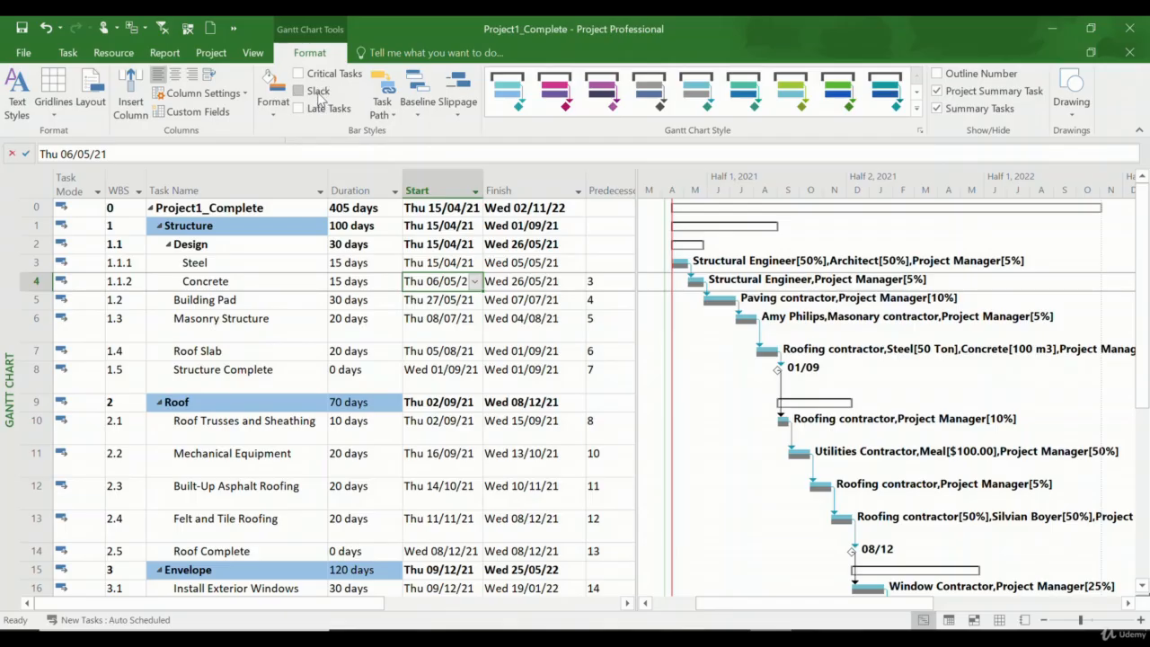
{"action": "scroll", "coordinate": [860, 467], "scroll_direction": "down", "scroll_amount": 4}
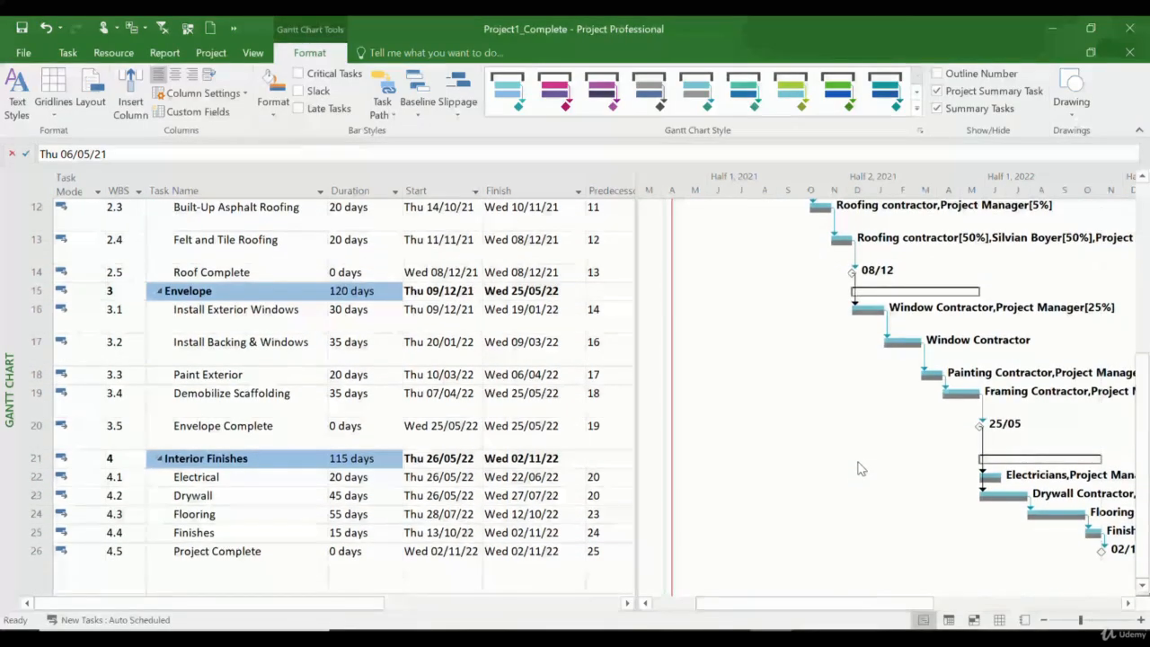
- Turn the Slack display and the Late Tasks highlighting each on and off again in the Gantt chart
{"action": "left_click", "coordinate": [311, 94]}
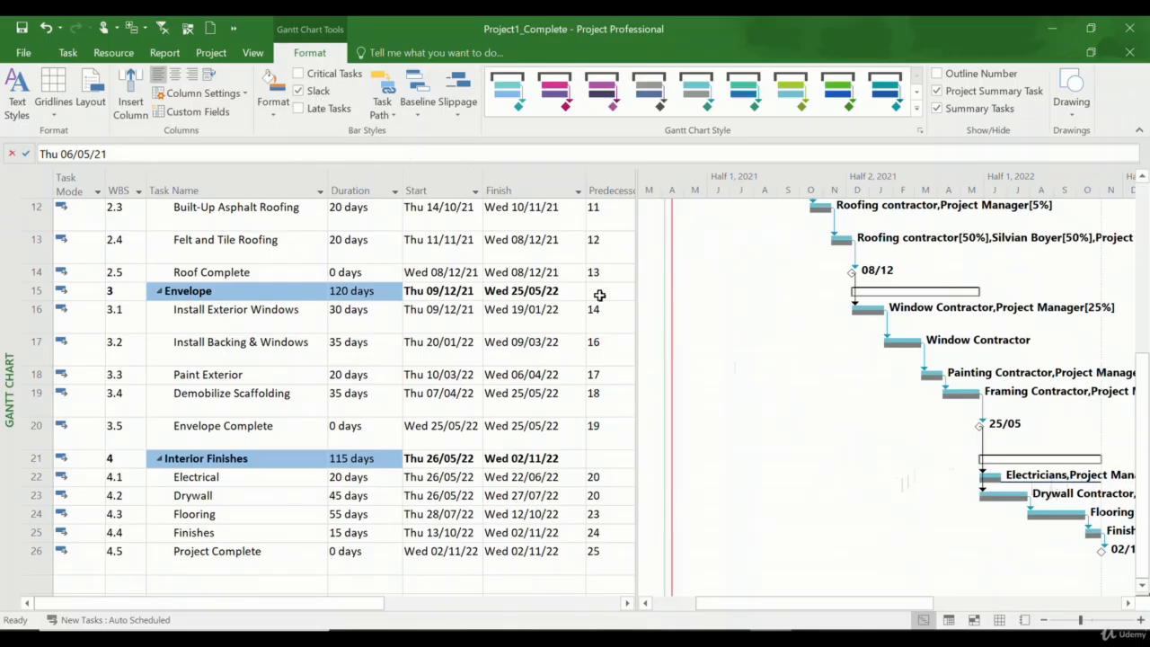
{"action": "left_click", "coordinate": [310, 93]}
{"action": "left_click", "coordinate": [324, 110]}
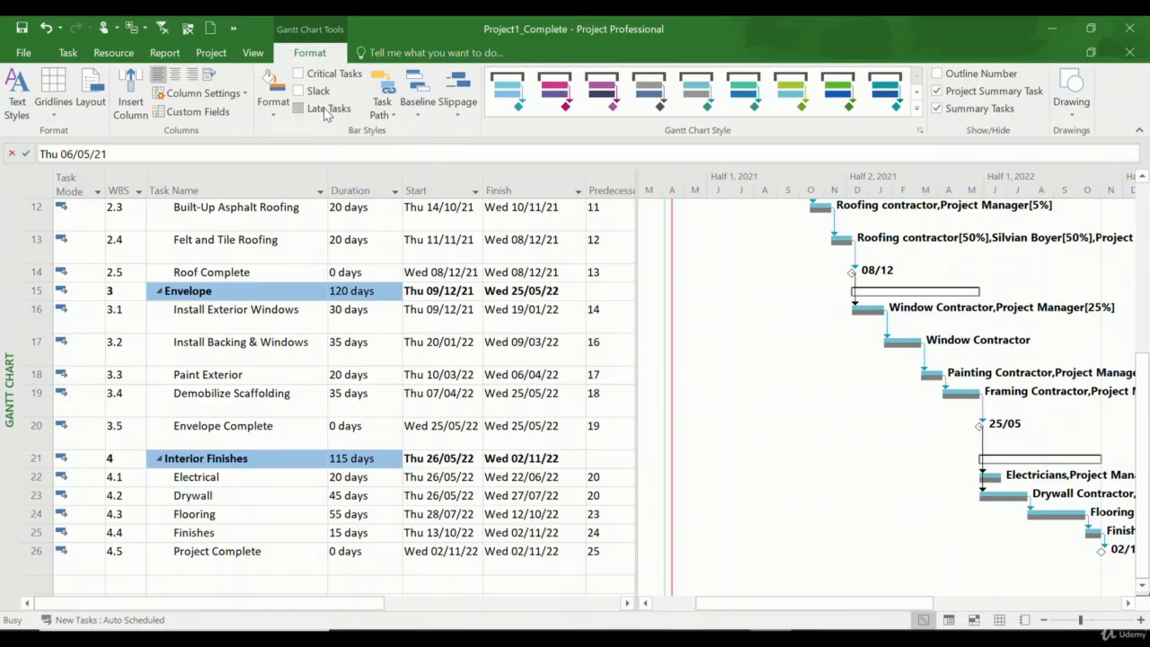
{"action": "left_click", "coordinate": [325, 110]}
- Highlight the predecessors and the successors of the Felt and Tile Roofing task with Task Path
{"action": "left_click", "coordinate": [390, 117]}
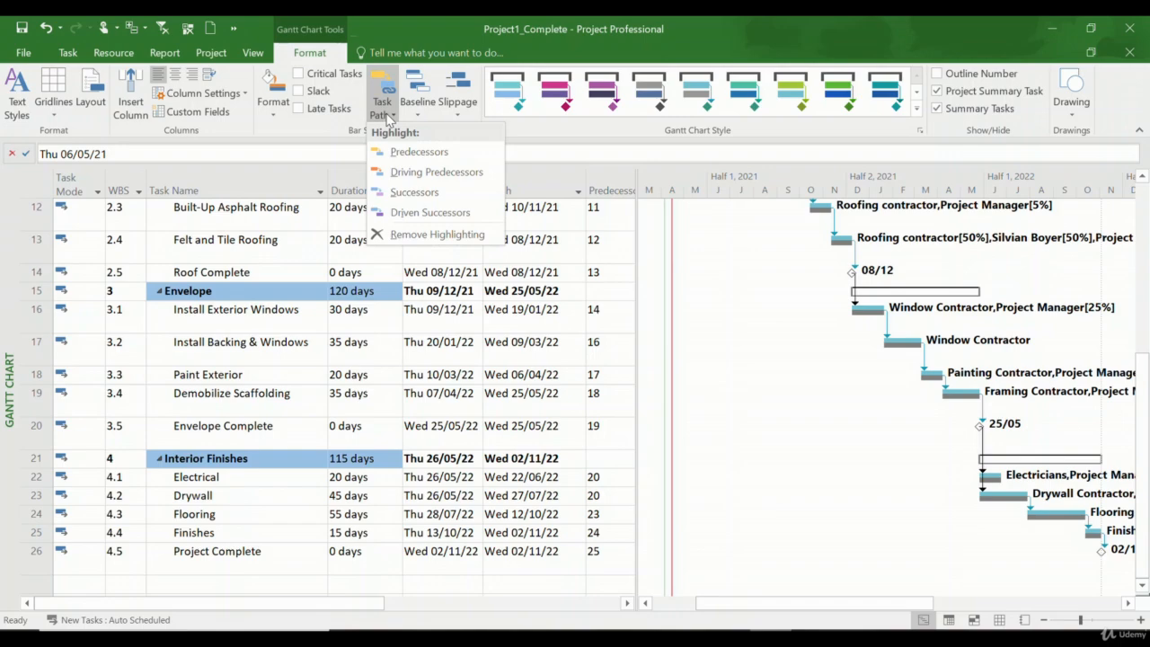
{"action": "left_click", "coordinate": [292, 241]}
{"action": "left_click", "coordinate": [286, 245]}
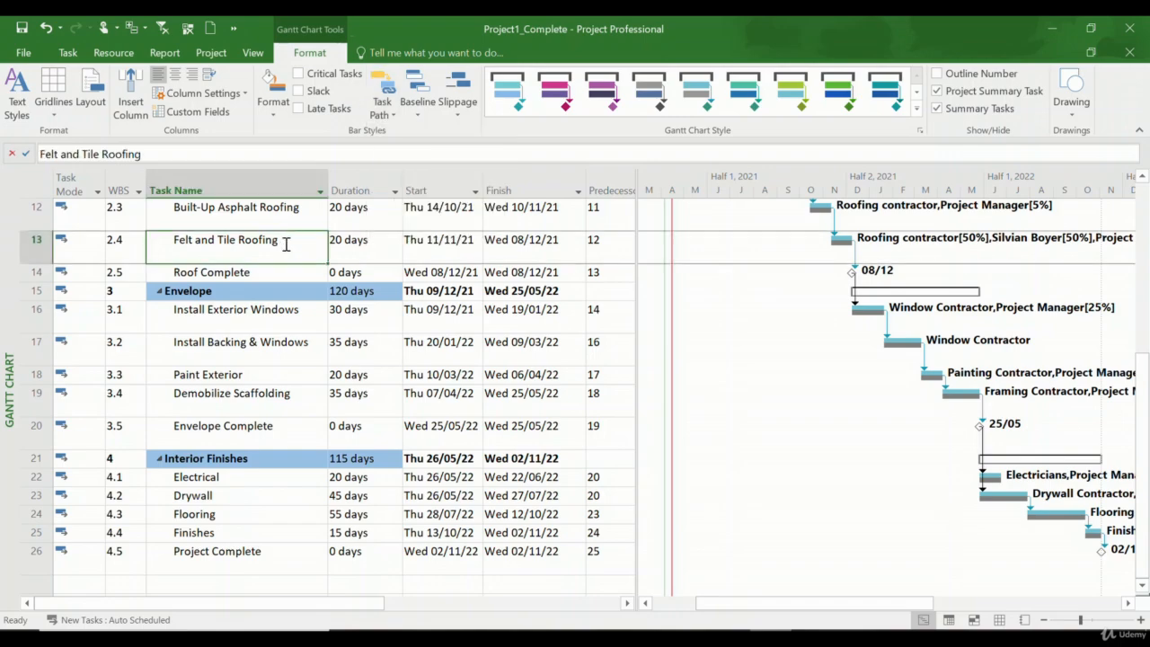
{"action": "left_click", "coordinate": [382, 101]}
{"action": "left_click", "coordinate": [402, 153]}
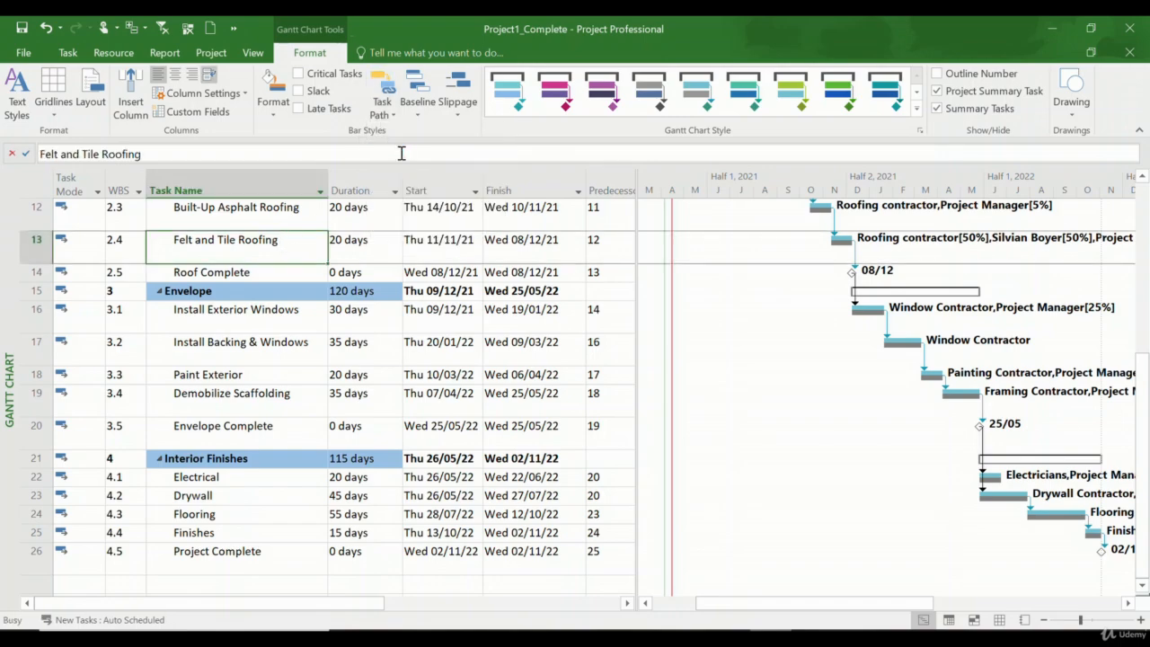
{"action": "scroll", "coordinate": [805, 329], "scroll_direction": "up", "scroll_amount": 1}
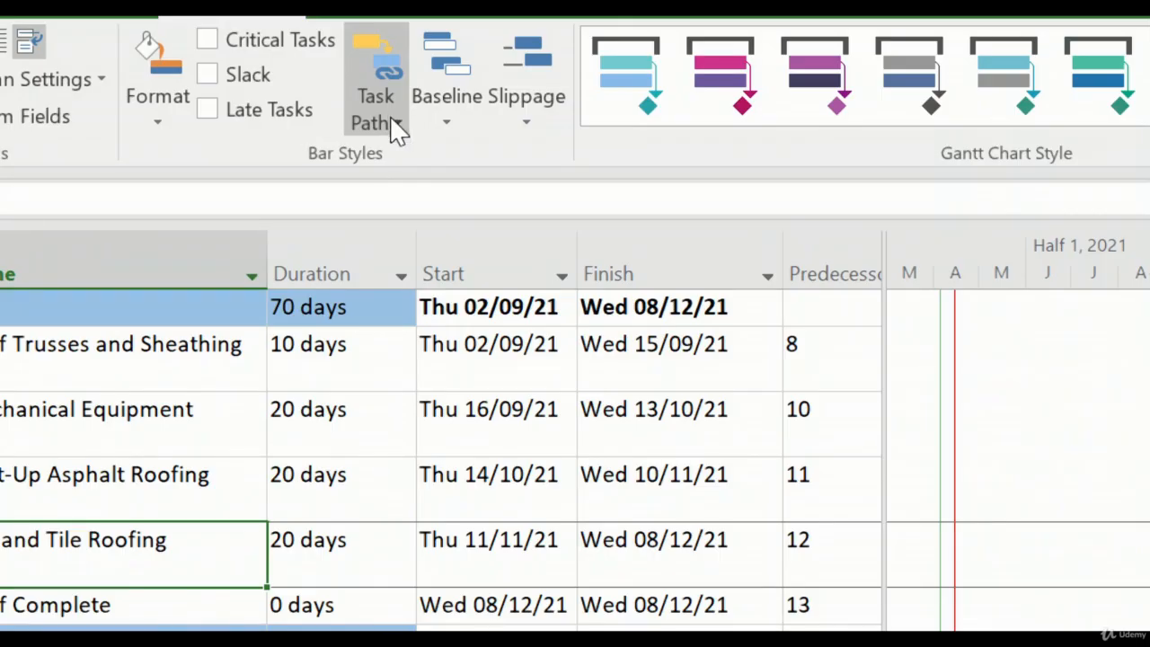
{"action": "left_click", "coordinate": [395, 123]}
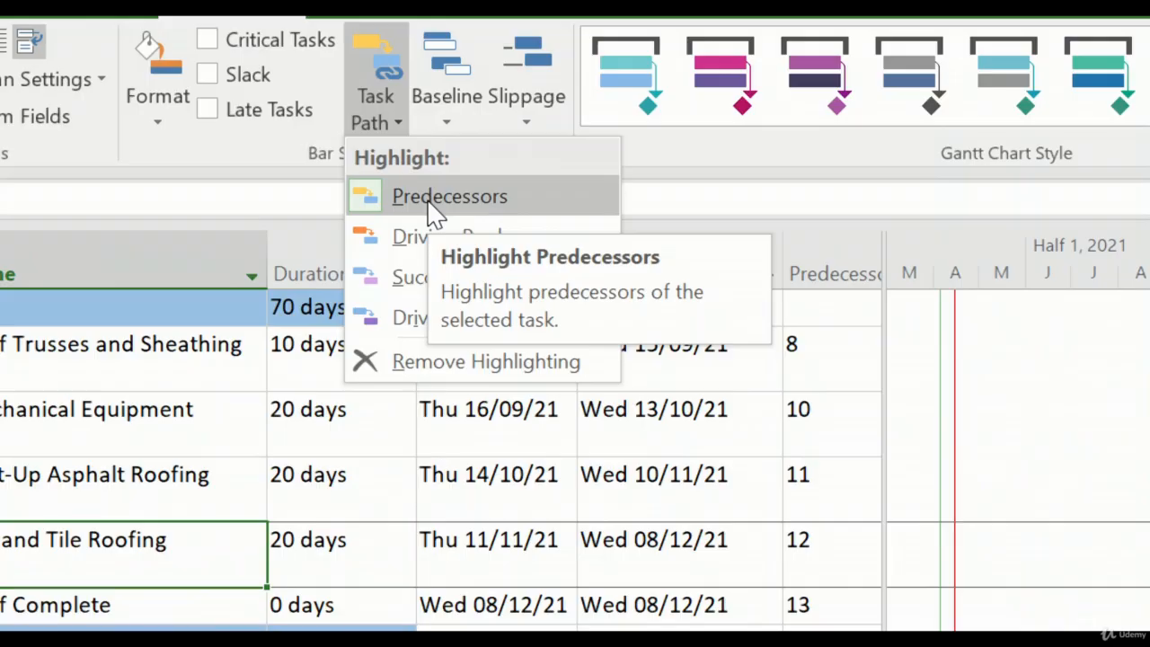
{"action": "left_click", "coordinate": [437, 276]}
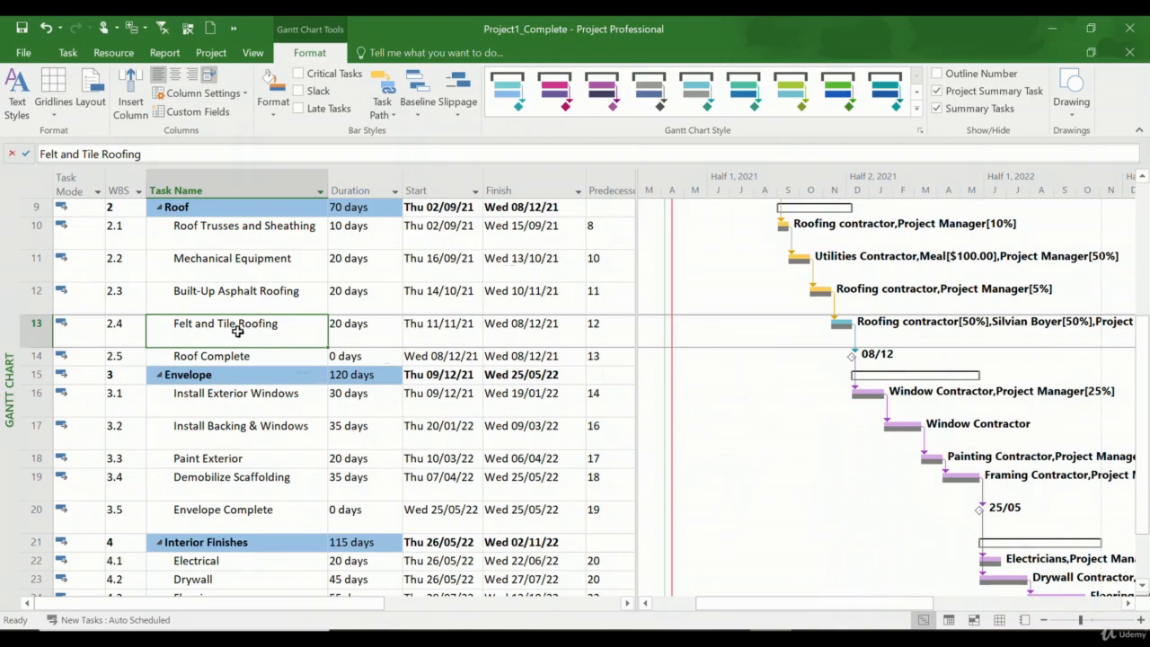
- Remove the task path highlighting of the Felt and Tile Roofing task
{"action": "left_click", "coordinate": [29, 326]}
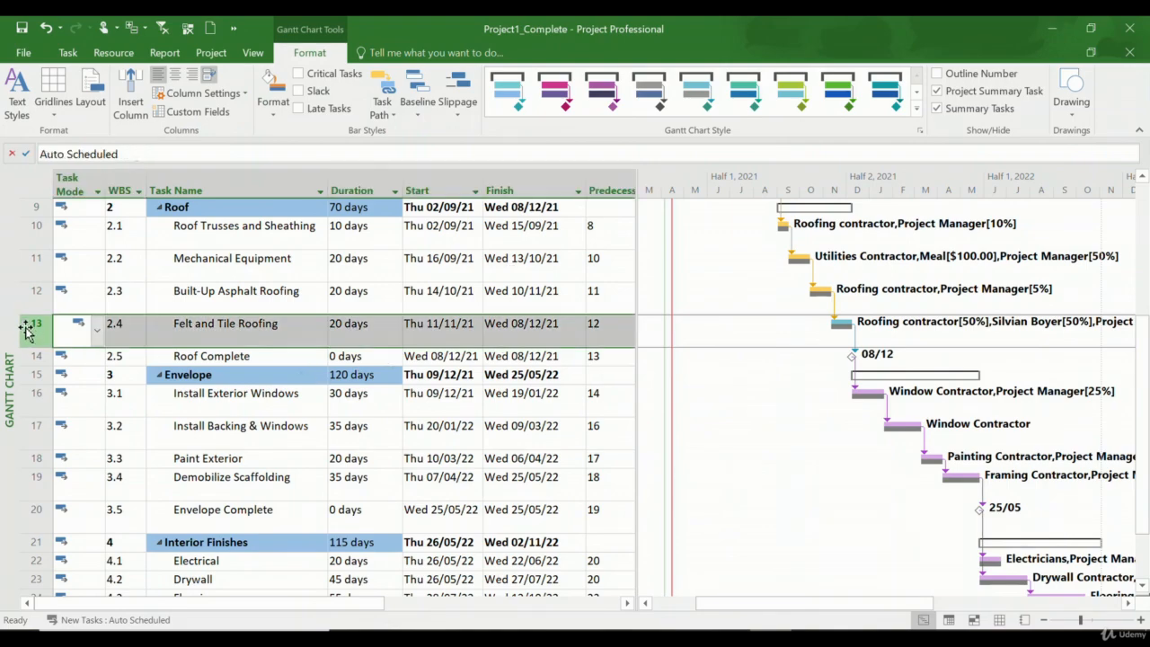
{"action": "left_click", "coordinate": [381, 112]}
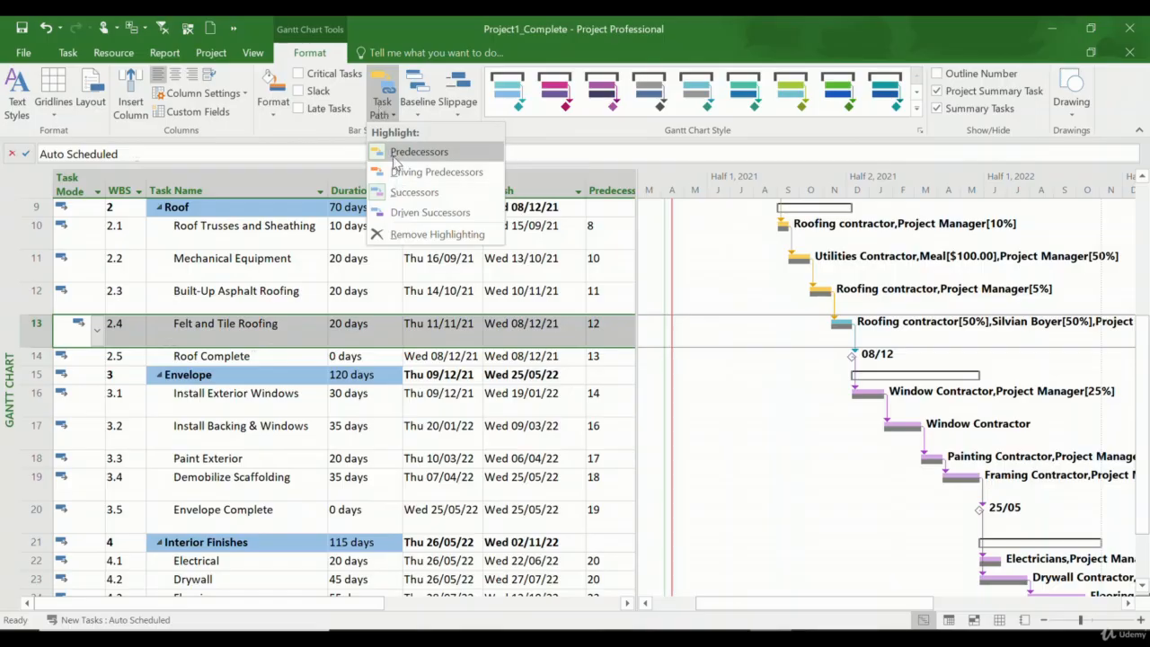
{"action": "left_click", "coordinate": [409, 236]}
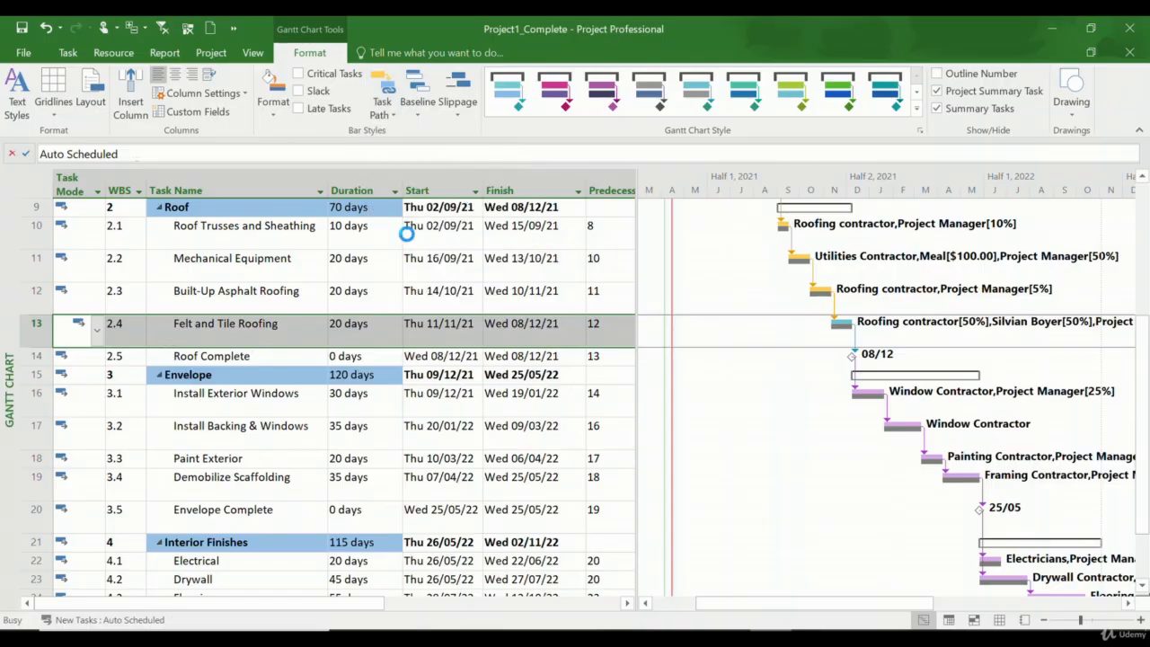
- Hide the bars of the baseline last saved on Mon 05/04/21
{"action": "left_click", "coordinate": [416, 115]}
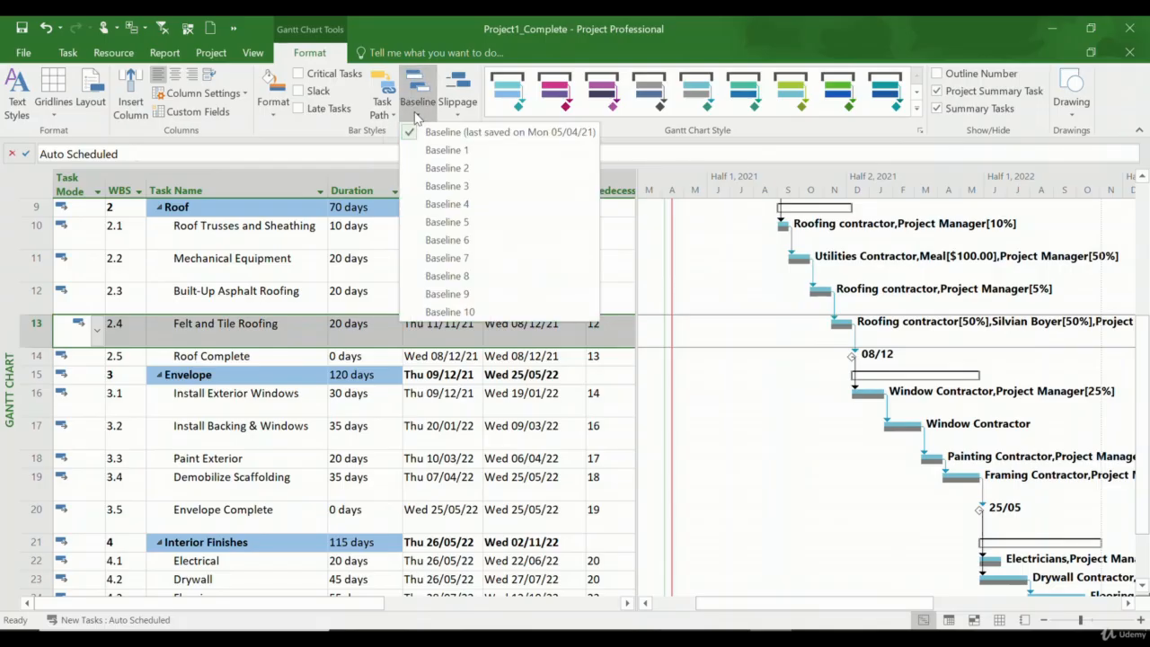
{"action": "left_click", "coordinate": [419, 133]}
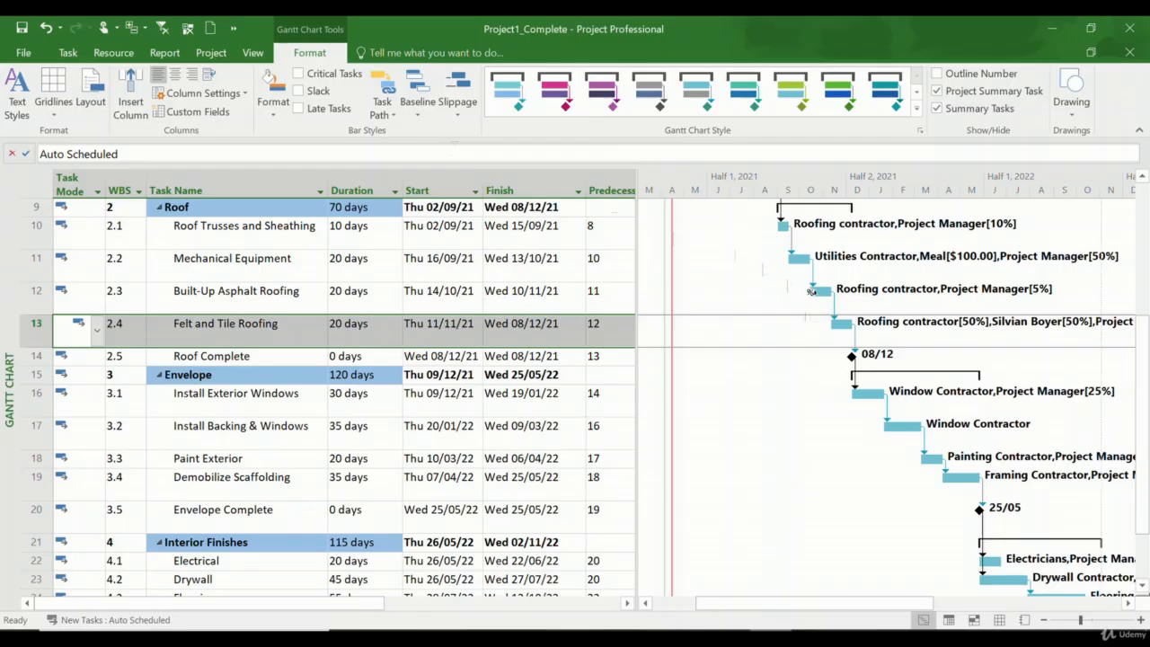
{"action": "left_click", "coordinate": [424, 103]}
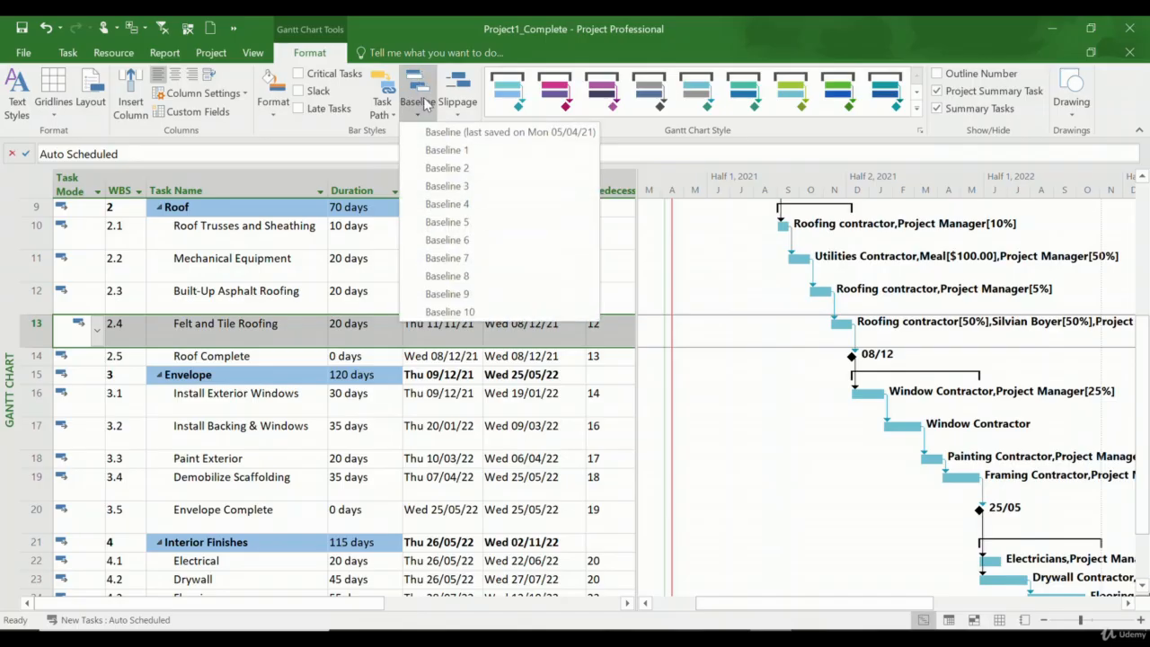
- Turn on slippage for the baseline last saved on Mon 05/04/21 and show that baseline's bars again
{"action": "left_click", "coordinate": [454, 103]}
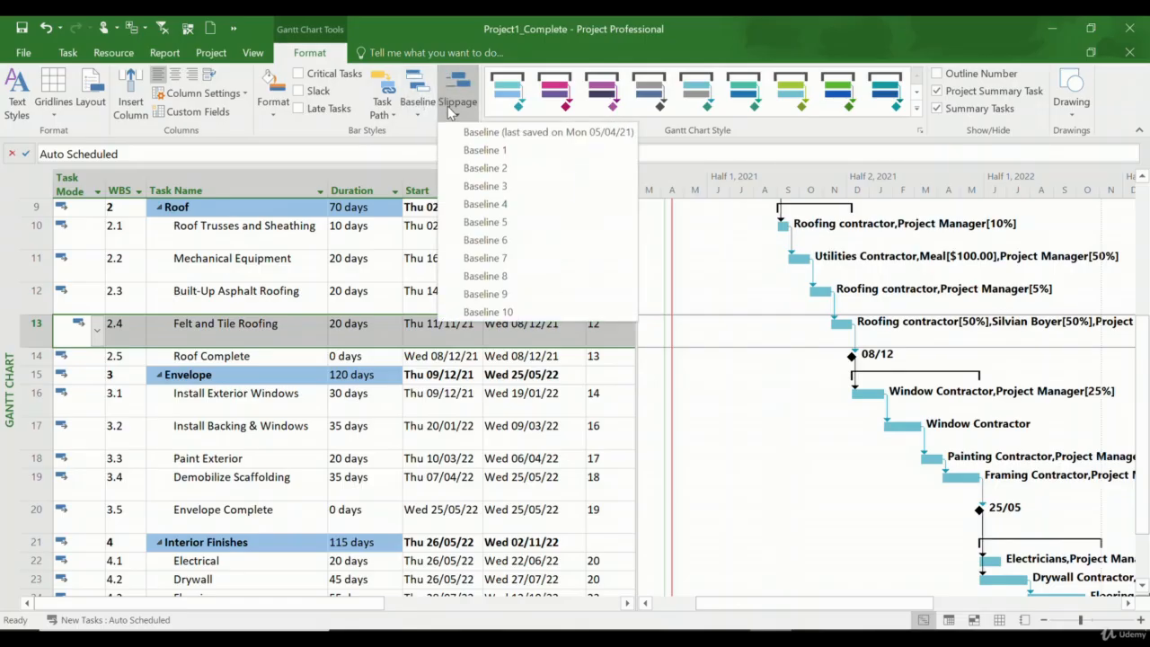
{"action": "left_click", "coordinate": [460, 132]}
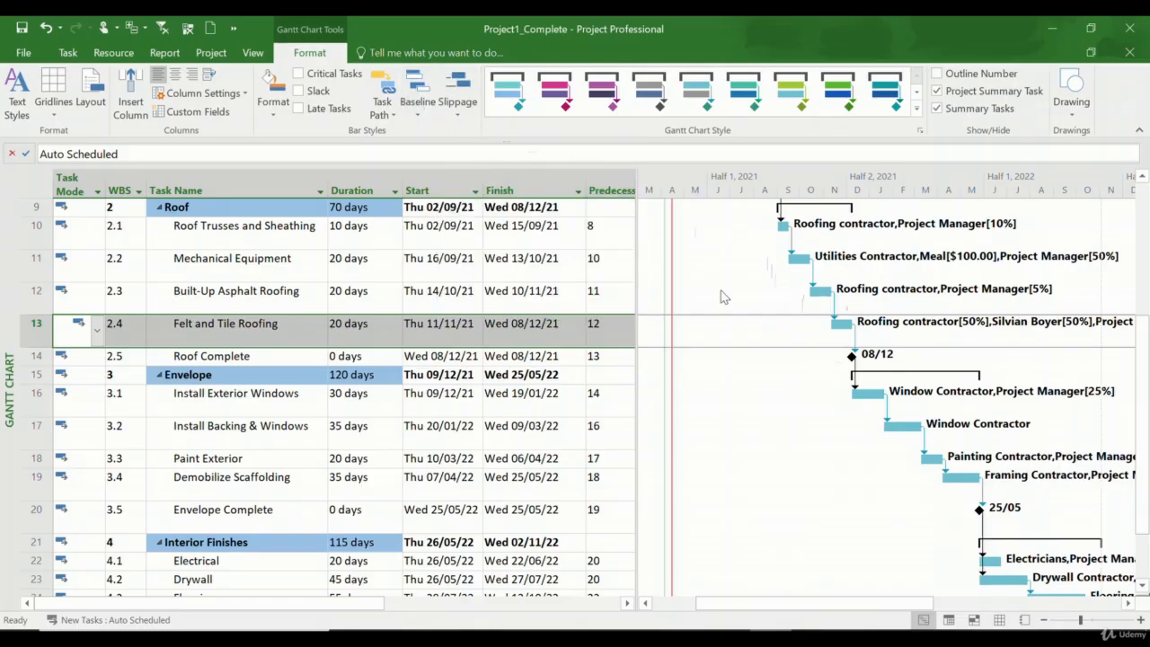
{"action": "left_click", "coordinate": [403, 105]}
{"action": "left_click", "coordinate": [422, 133]}
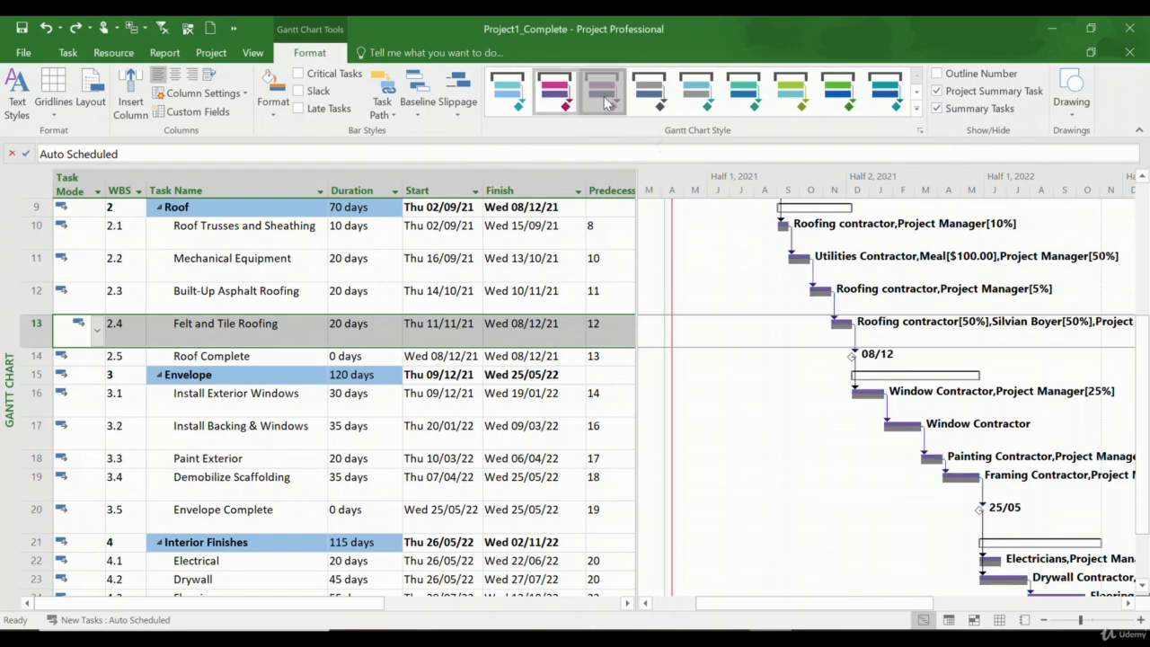
- Try other Gantt chart color styles and look through the Scheduling and Presentation styles
{"action": "left_click", "coordinate": [744, 90]}
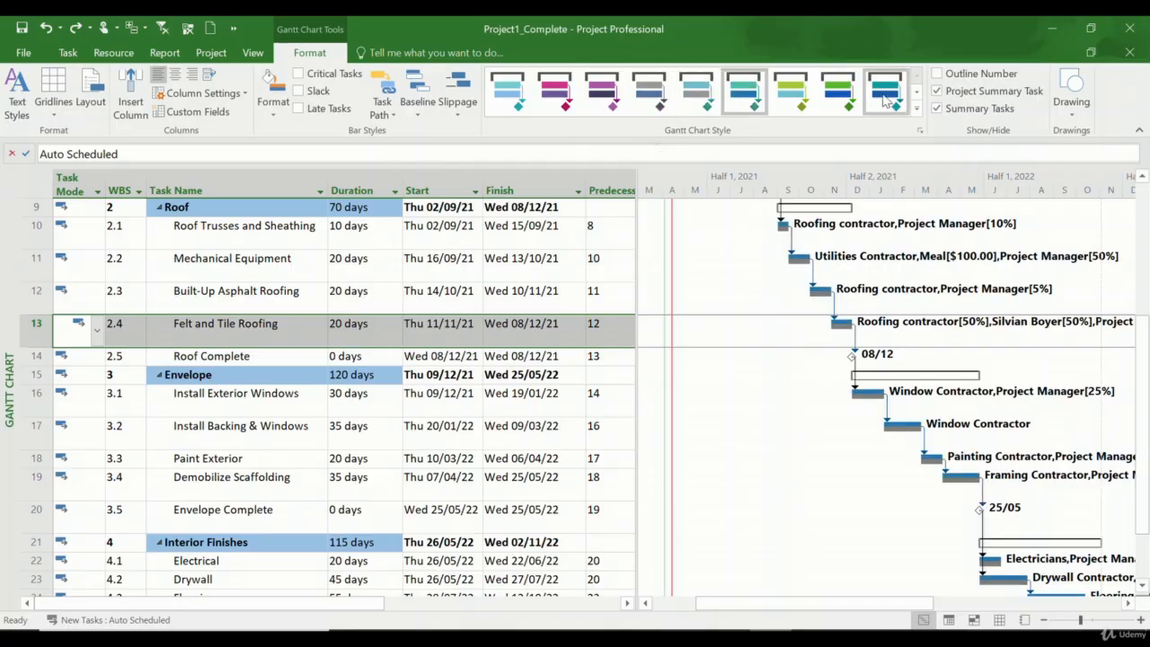
{"action": "left_click", "coordinate": [915, 108]}
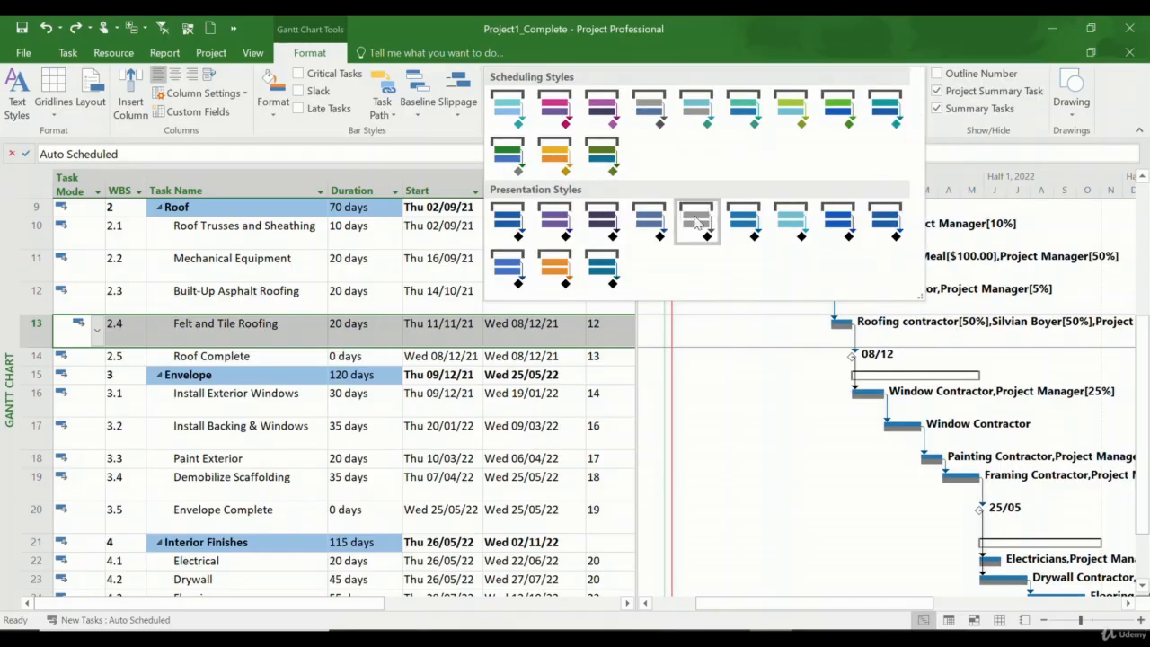
{"action": "left_click", "coordinate": [741, 388]}
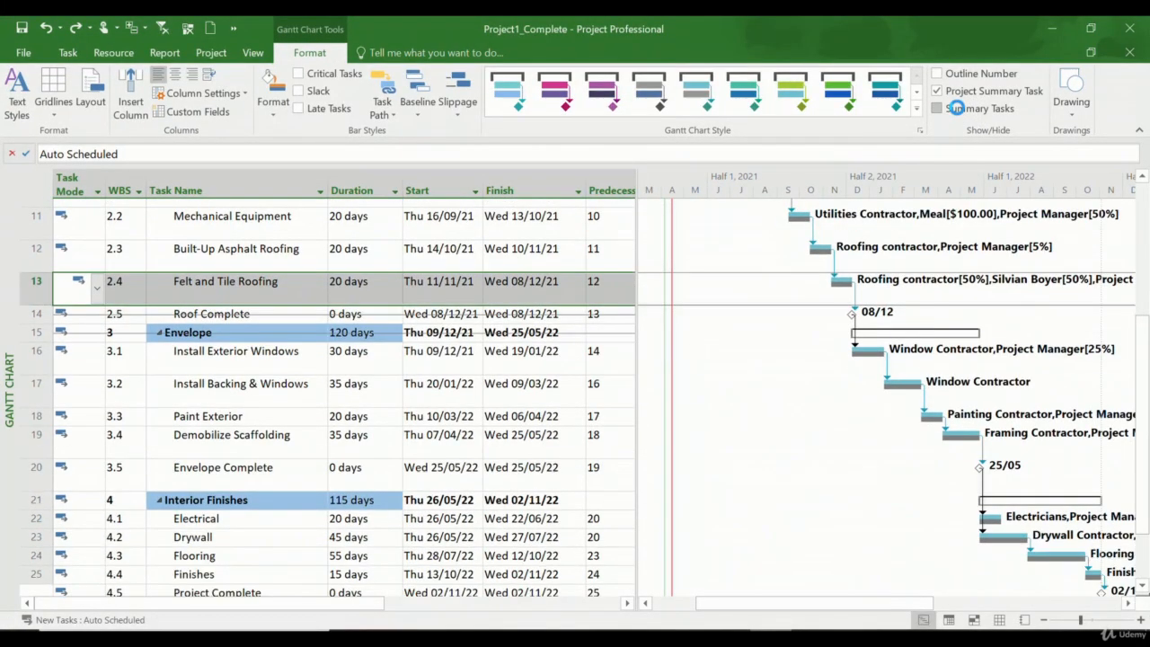
- Hide the summary tasks, view the remaining task list from its start, and show them again
{"action": "left_click", "coordinate": [937, 107]}
{"action": "scroll", "coordinate": [333, 314], "scroll_direction": "up", "scroll_amount": 4}
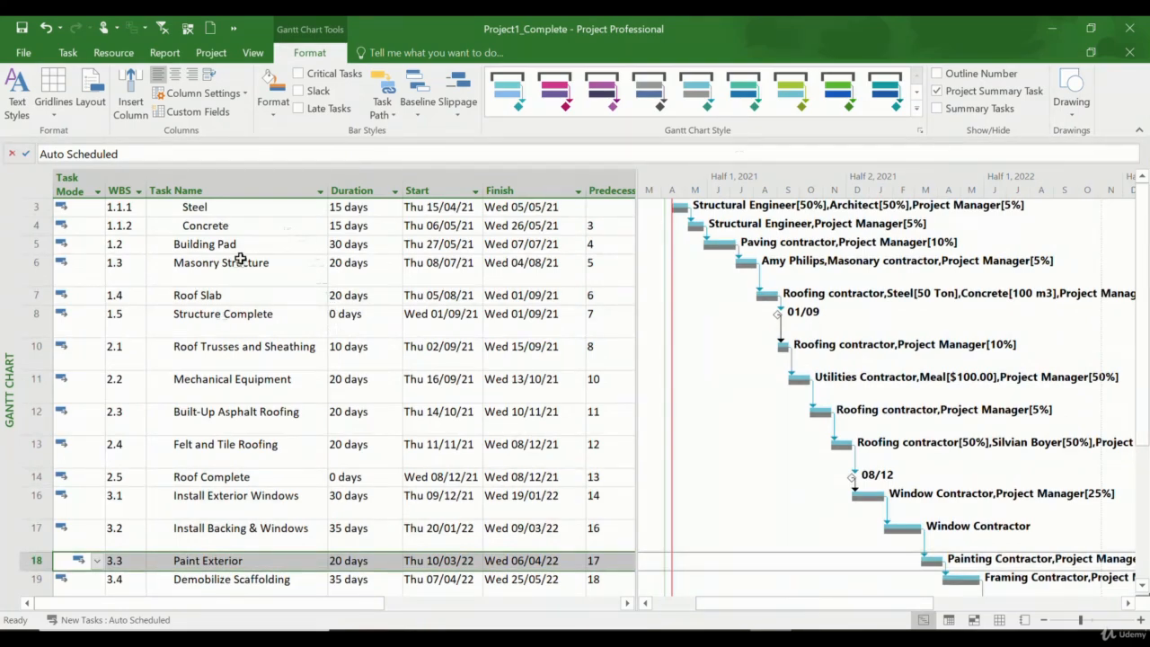
{"action": "left_click", "coordinate": [952, 108]}
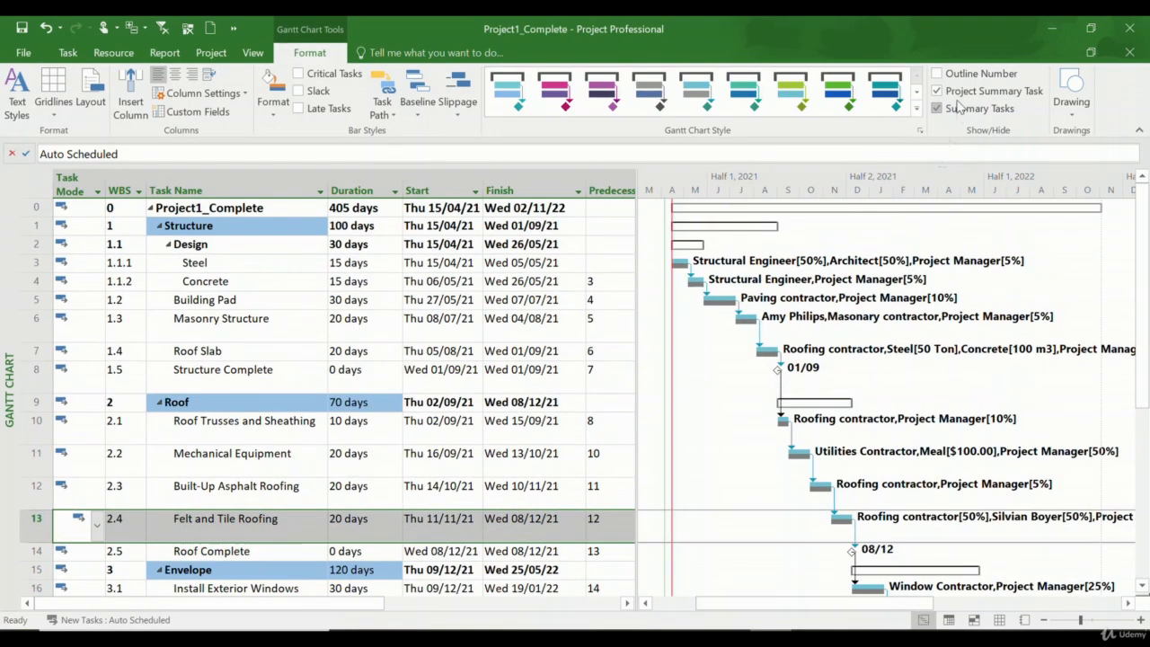
- Hide the project summary task and compare the durations of Structure, Design and the Steel and Concrete subtasks
{"action": "left_click", "coordinate": [958, 92]}
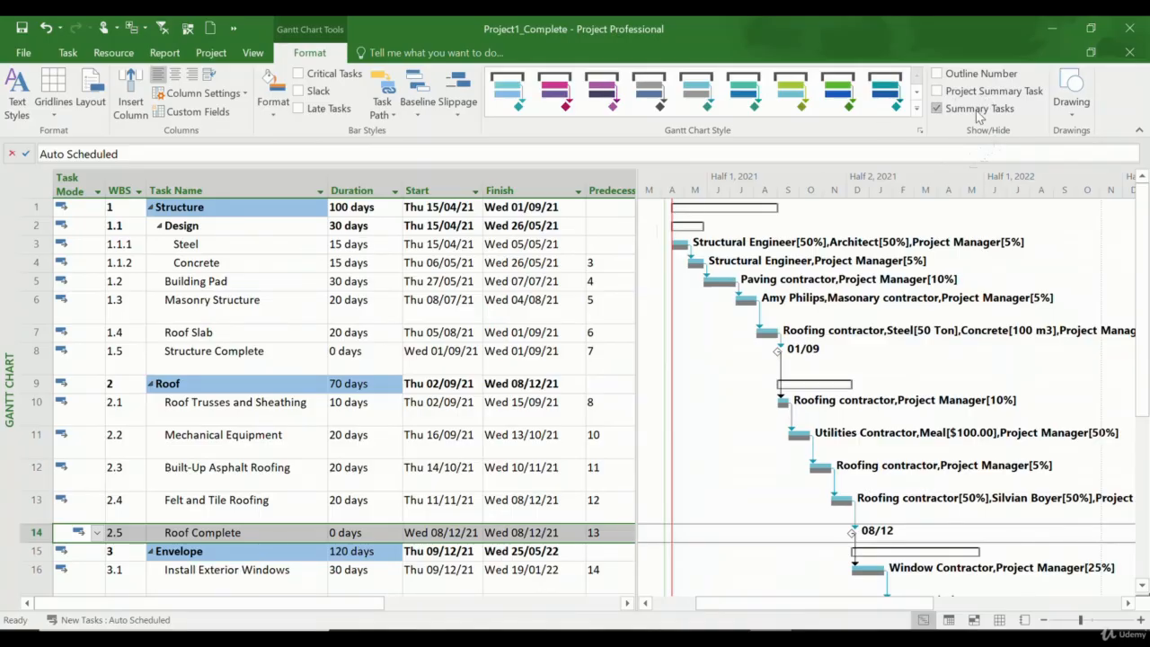
{"action": "left_click", "coordinate": [189, 210]}
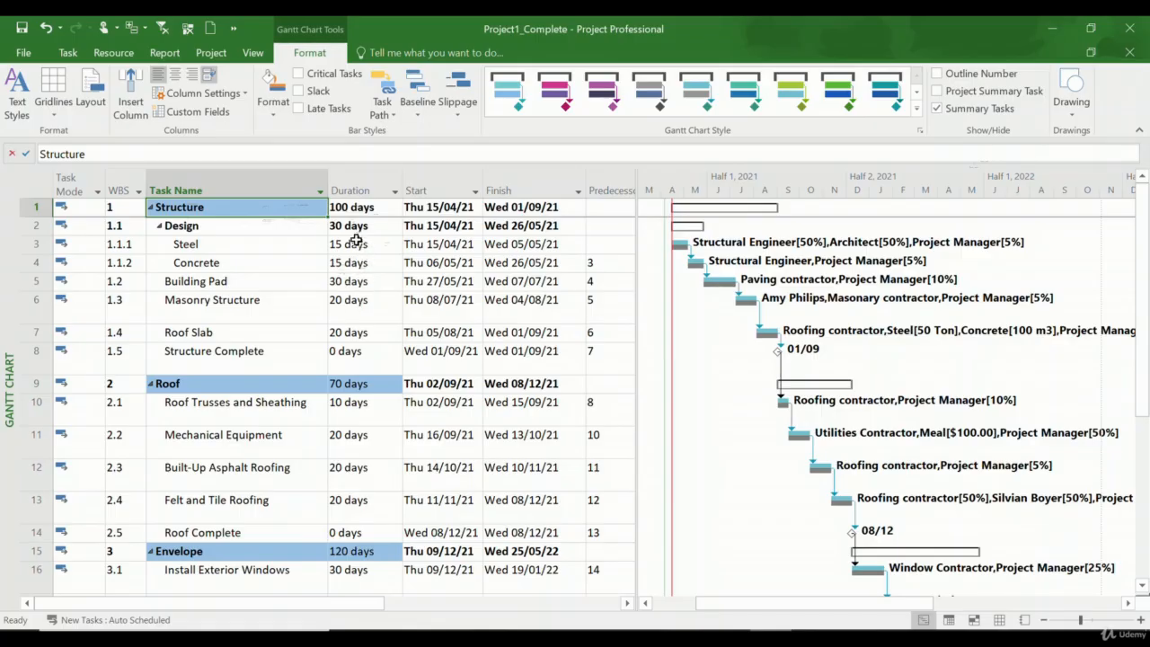
{"action": "left_click", "coordinate": [198, 227]}
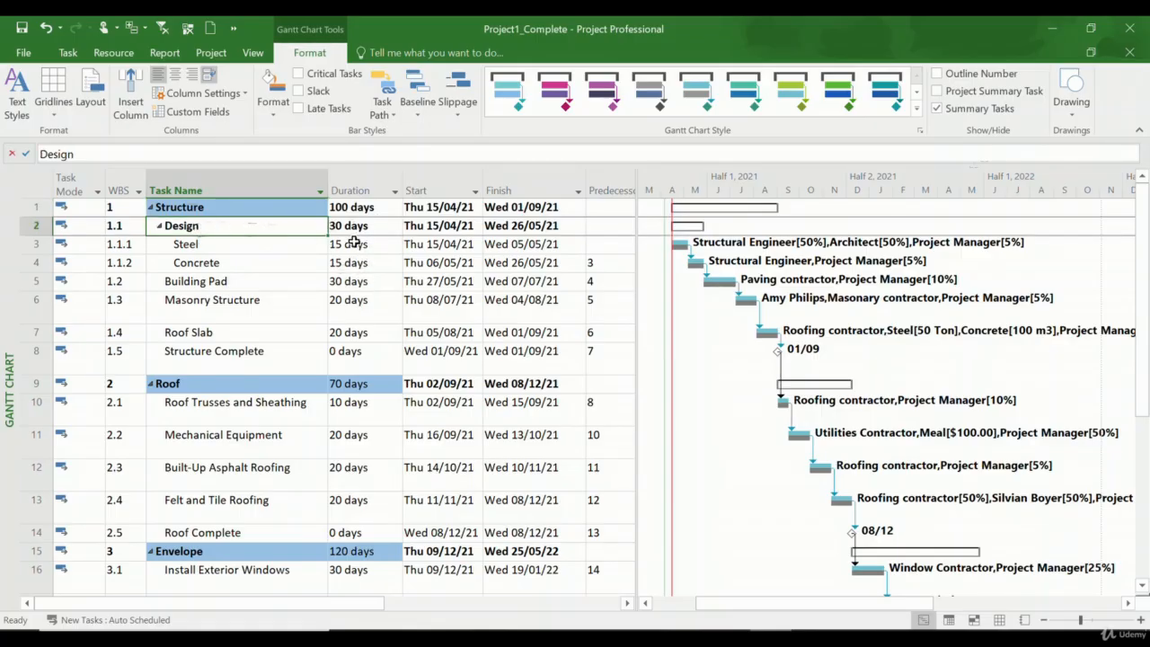
{"action": "left_click", "coordinate": [243, 250]}
{"action": "left_click_drag", "start_coordinate": [244, 251], "coordinate": [358, 271]}
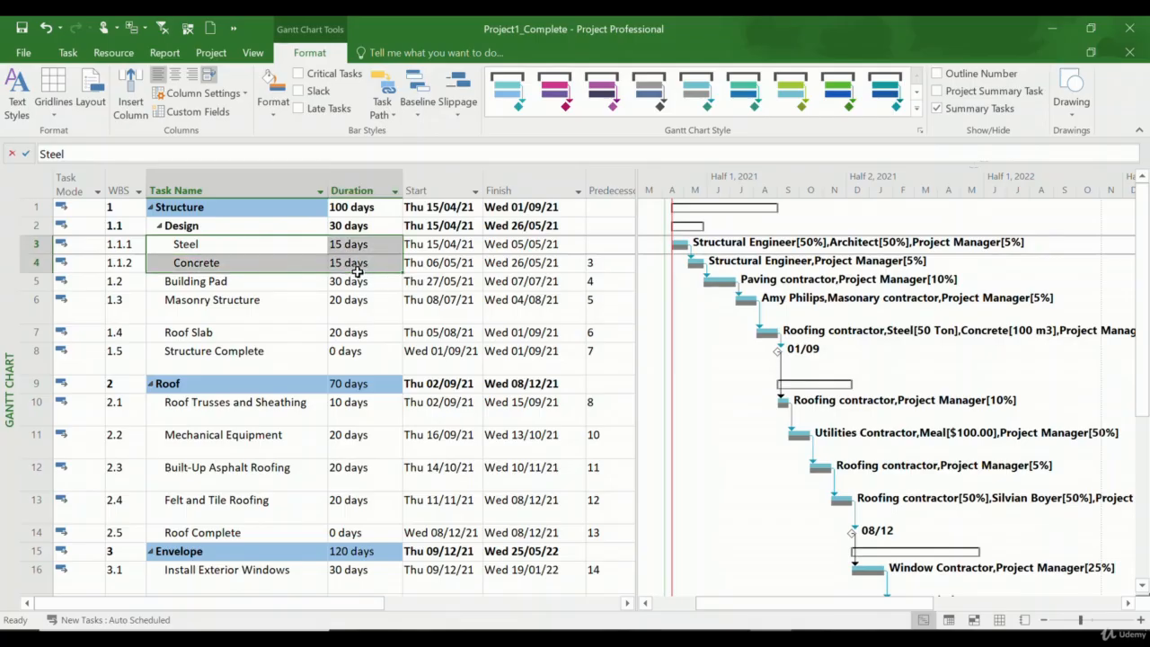
{"action": "left_click", "coordinate": [344, 228]}
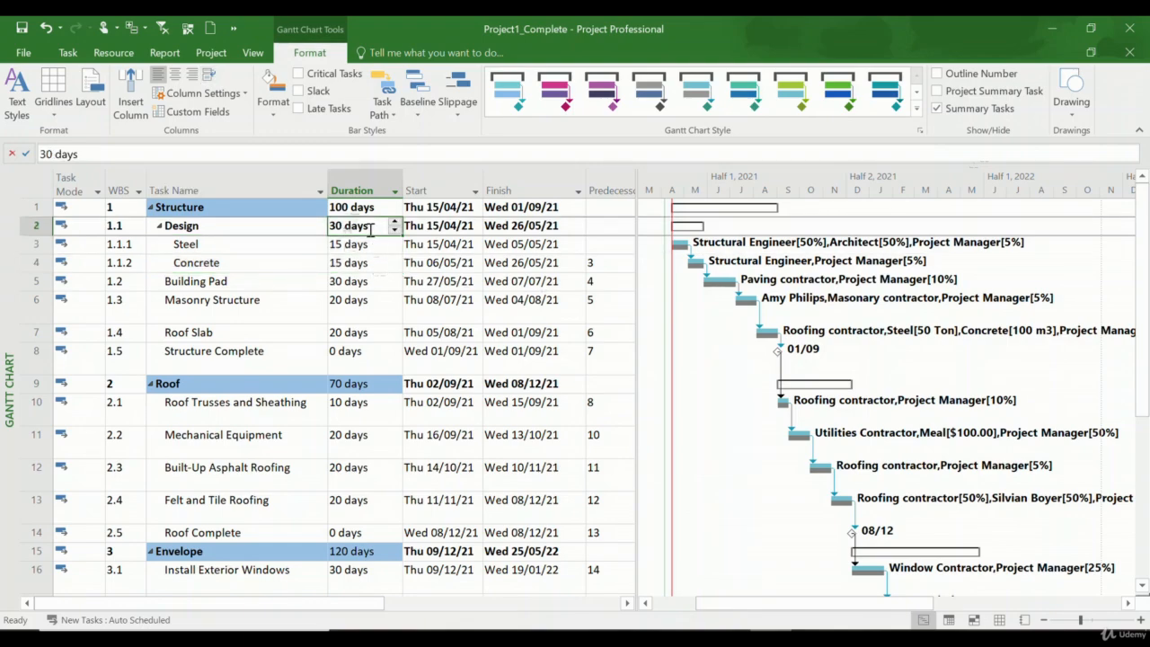
{"action": "left_click", "coordinate": [361, 209]}
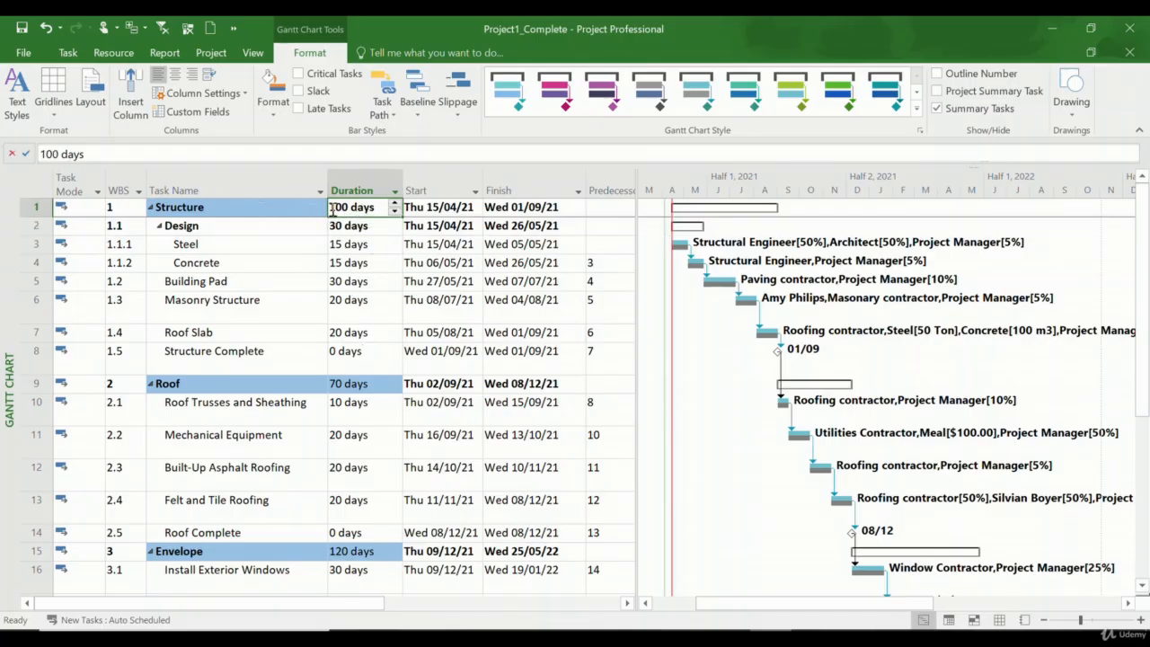
- Hide and restore the summary tasks, and show the project summary task again
{"action": "left_click", "coordinate": [938, 108]}
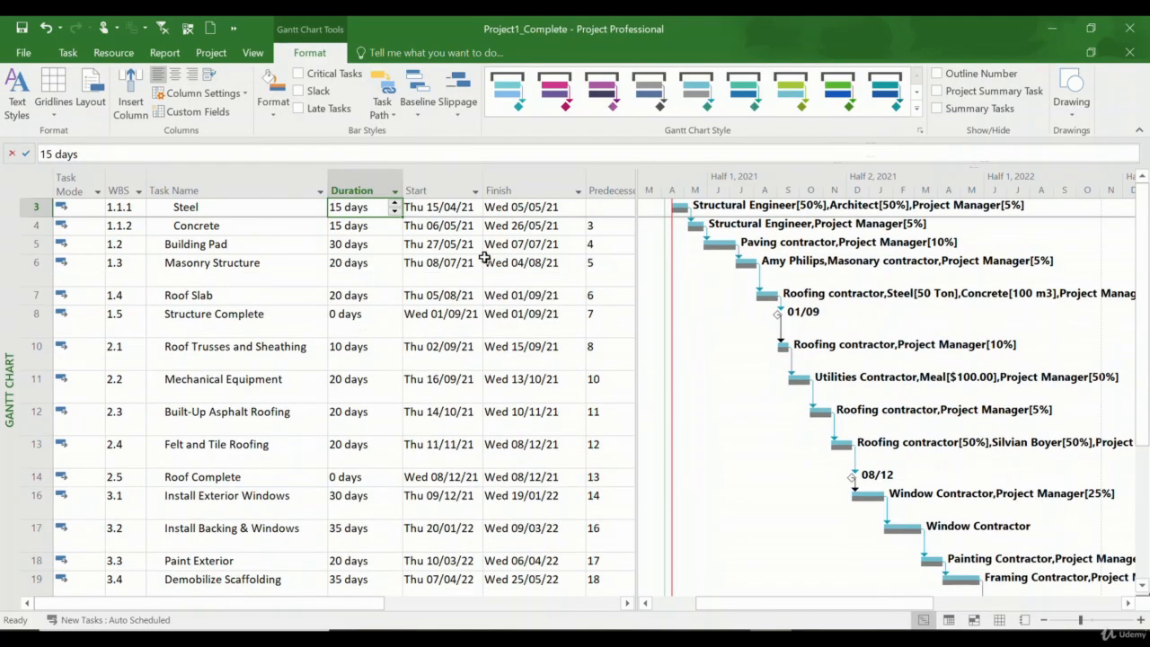
{"action": "left_click", "coordinate": [938, 108]}
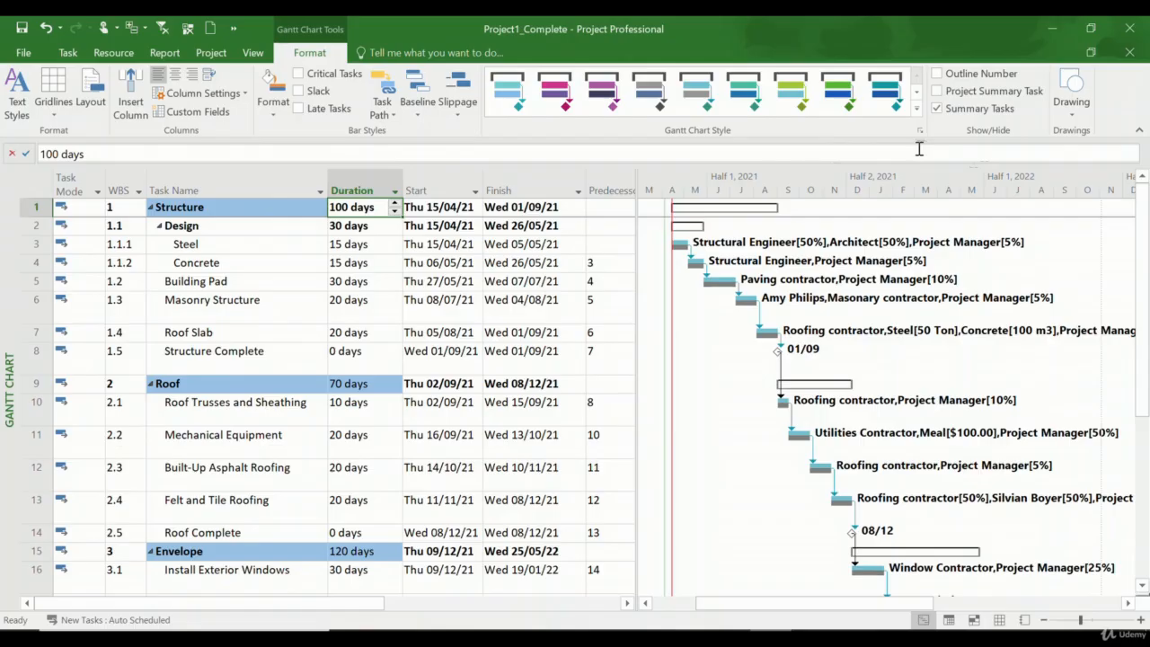
{"action": "left_click", "coordinate": [938, 91]}
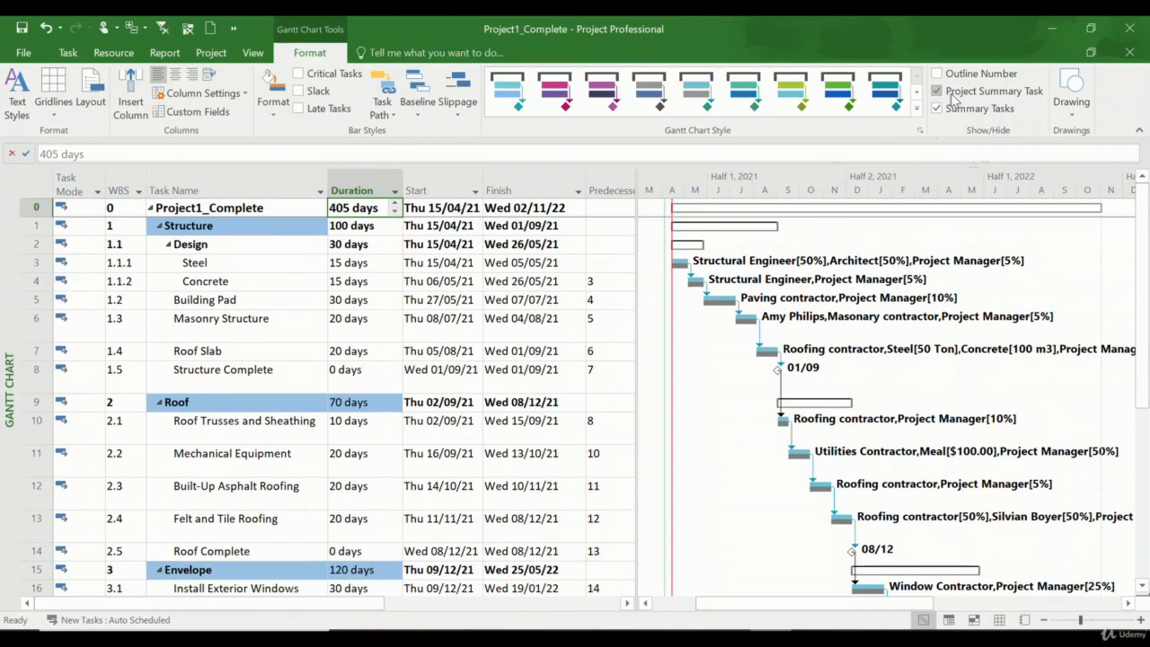
- Examine the project summary task's WBS code, name and finish date, and its bar against the whole schedule
{"action": "left_click", "coordinate": [117, 208]}
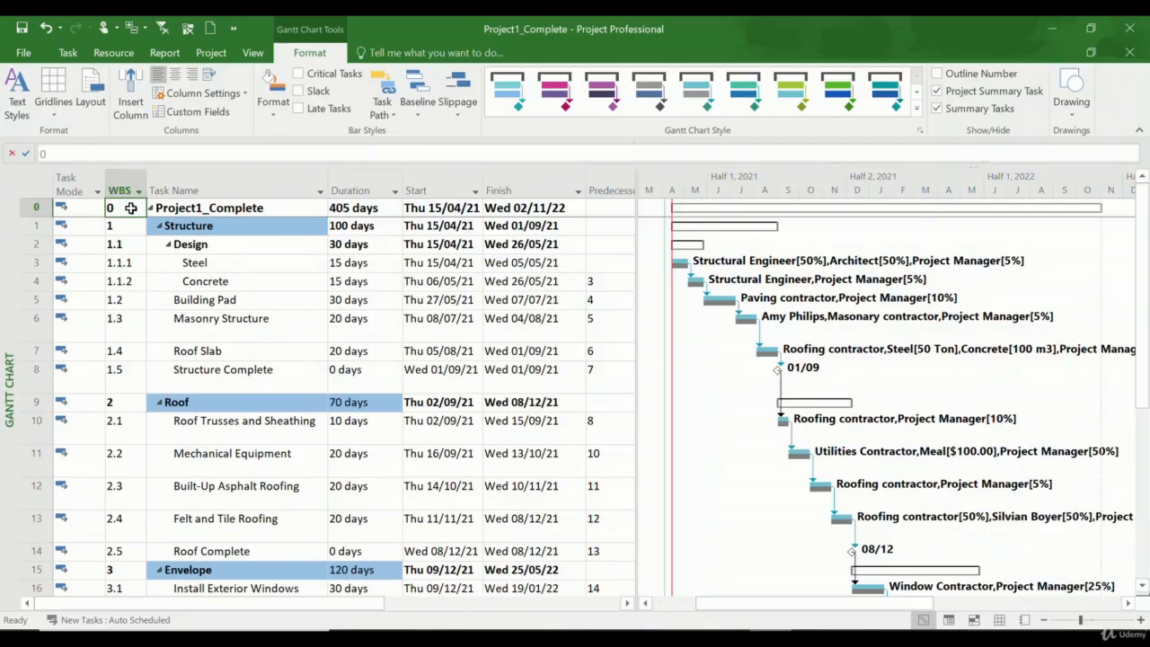
{"action": "left_click", "coordinate": [162, 207]}
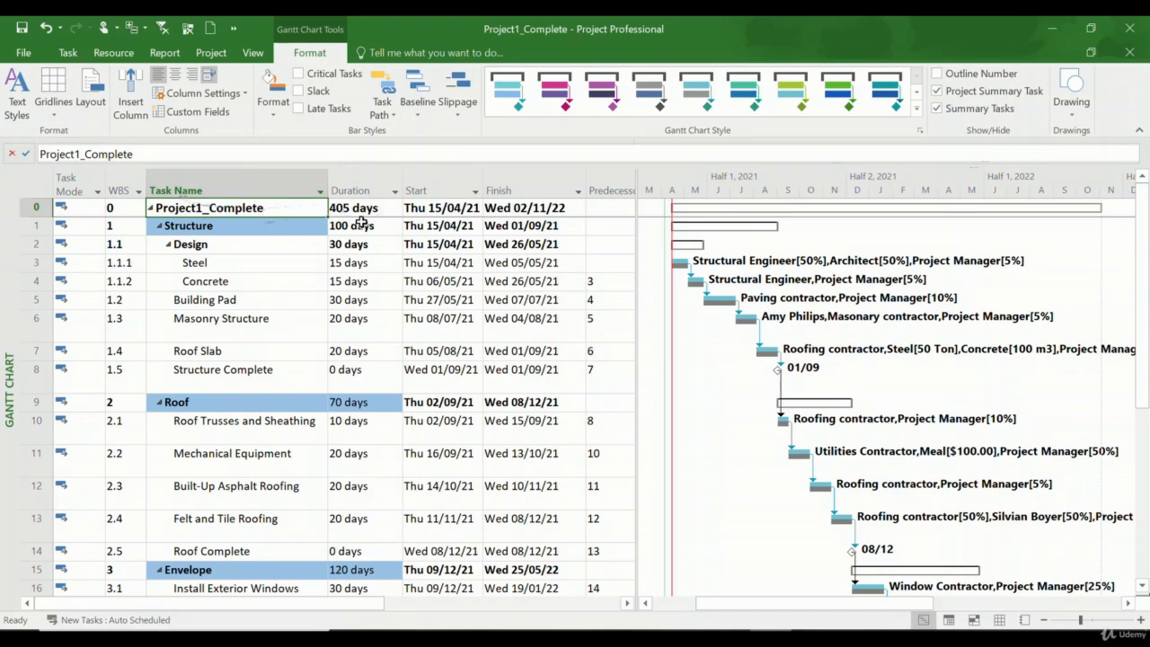
{"action": "left_click", "coordinate": [486, 209]}
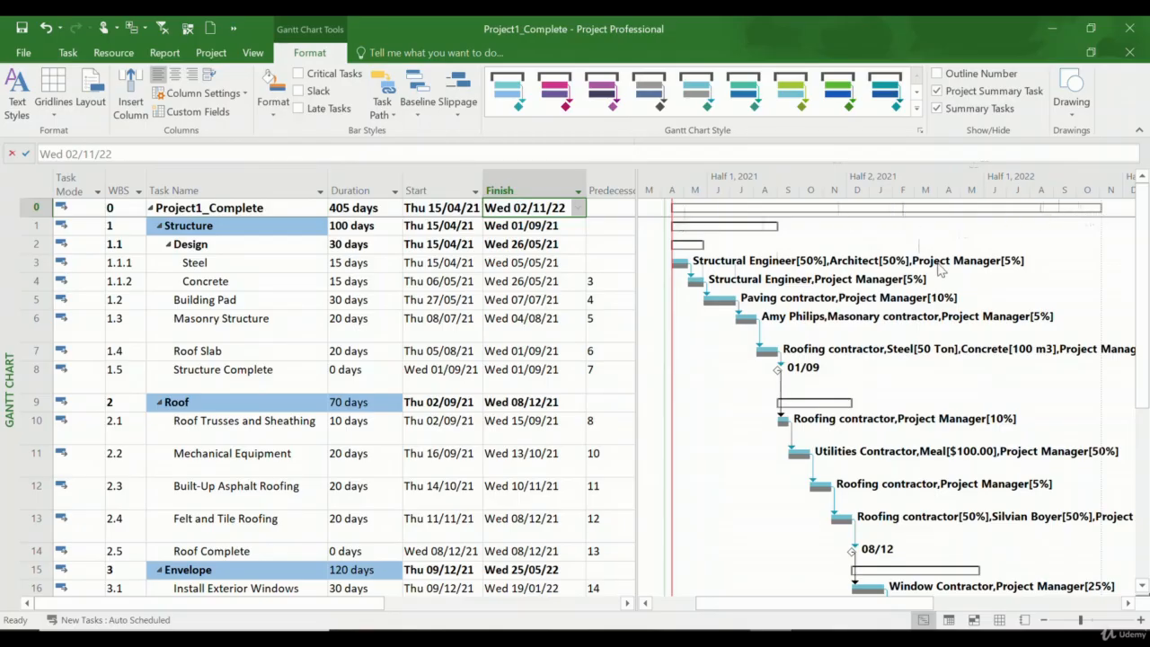
{"action": "scroll", "coordinate": [939, 269], "scroll_direction": "down", "scroll_amount": 4}
{"action": "scroll", "coordinate": [941, 252], "scroll_direction": "up", "scroll_amount": 4}
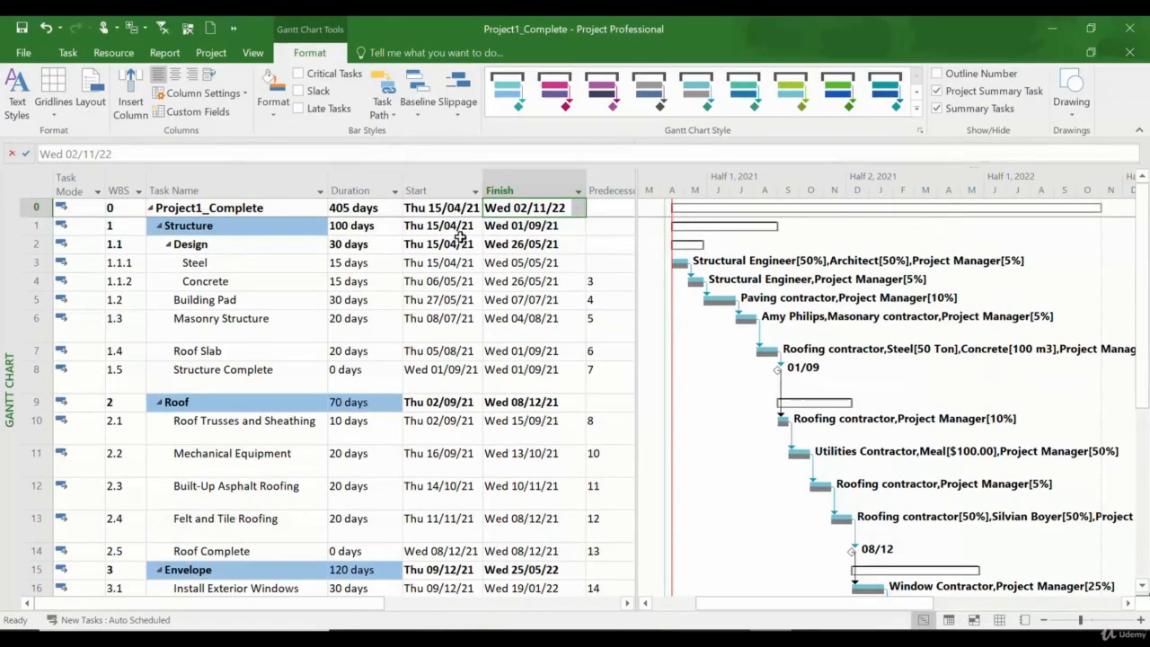
- Turn on outline numbers for the task list and turn them off again
{"action": "left_click", "coordinate": [969, 81]}
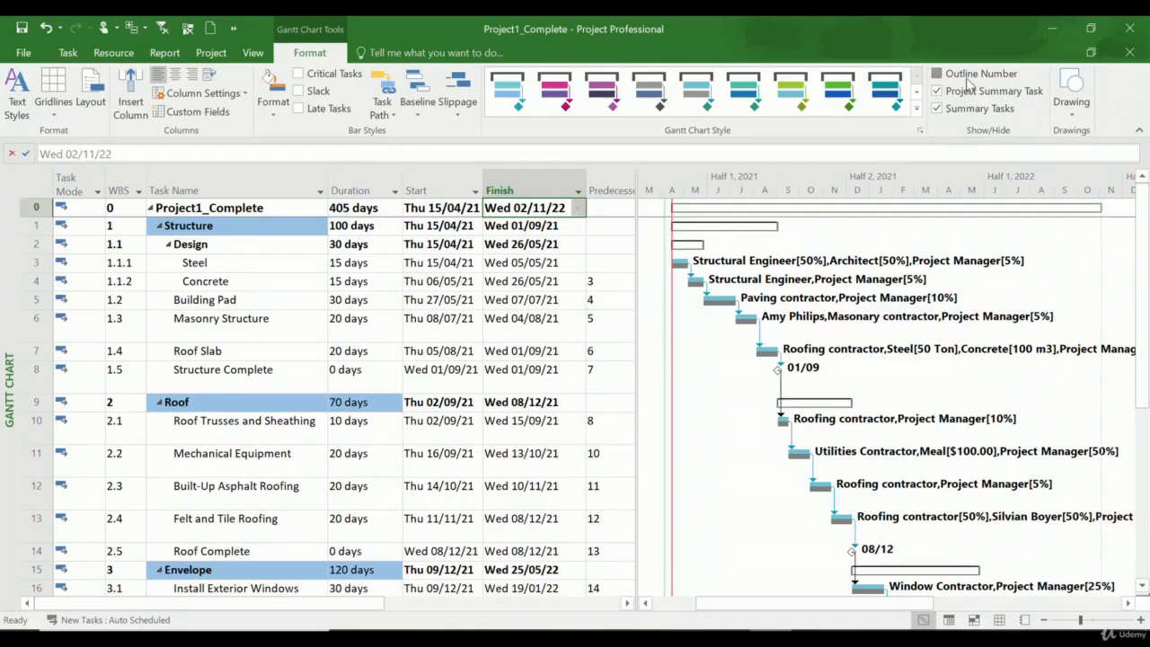
{"action": "left_click", "coordinate": [968, 81]}
- Draw an oval over the resource labels of the Building Pad, Masonry Structure and Roof Slab bars, and delete it
{"action": "left_click", "coordinate": [1071, 99]}
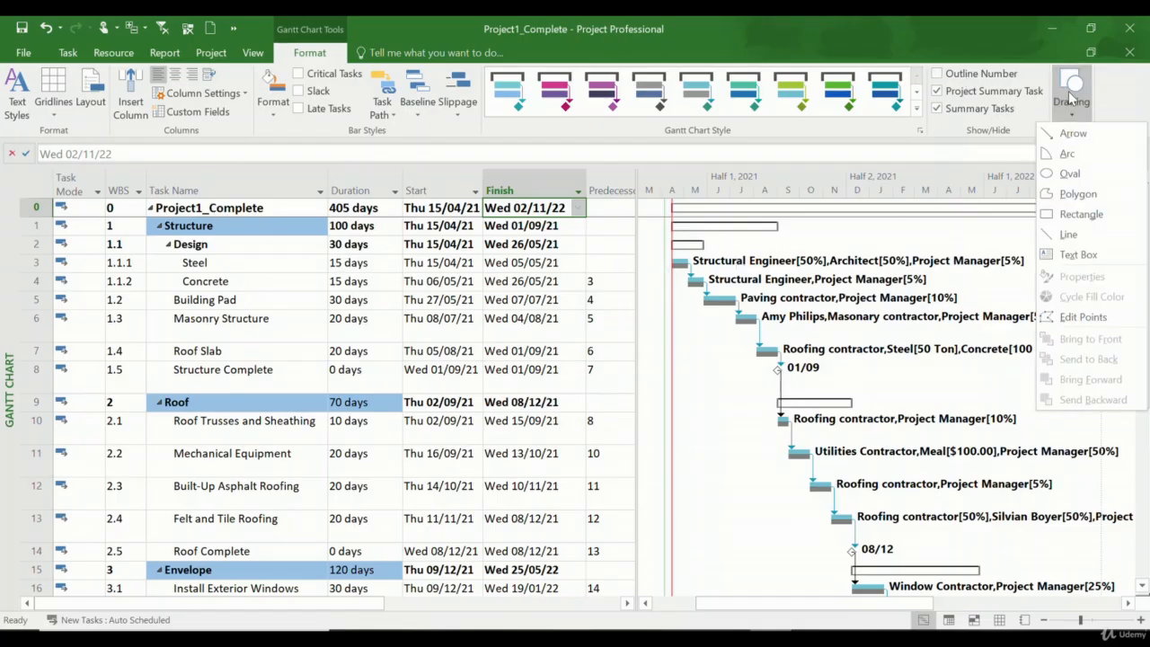
{"action": "left_click", "coordinate": [1074, 174]}
{"action": "mouse_move", "coordinate": [903, 290]}
{"action": "left_mouse_down"}
{"action": "mouse_move", "coordinate": [952, 377]}
{"action": "mouse_move", "coordinate": [981, 384]}
{"action": "left_mouse_up"}
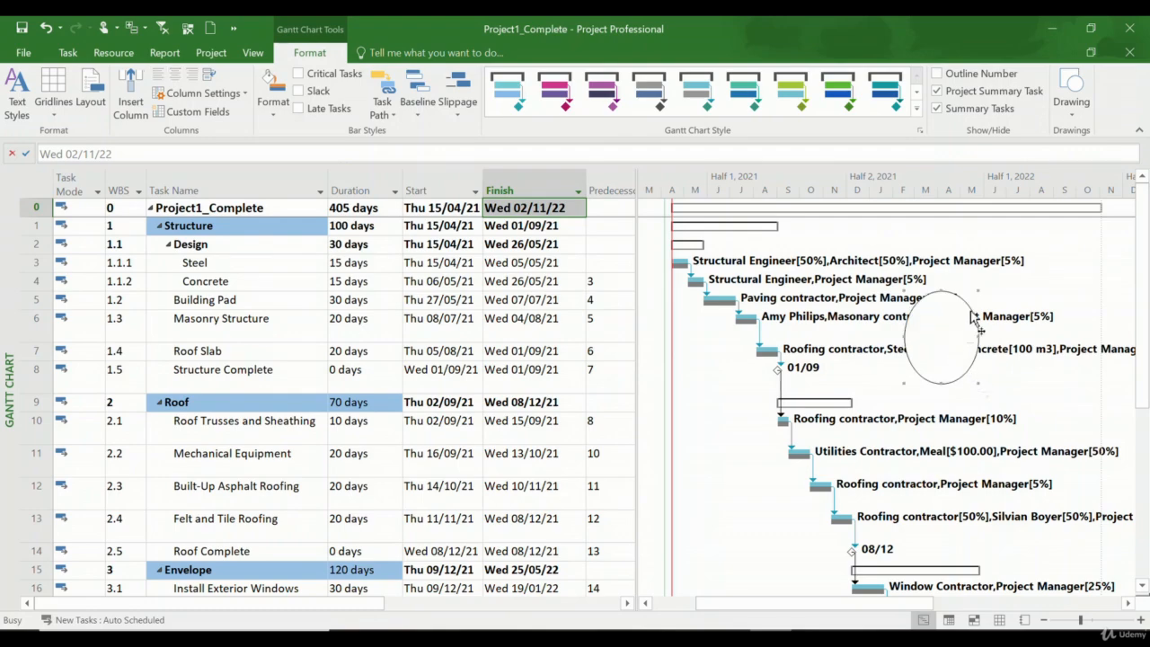
{"action": "key", "text": "Delete"}
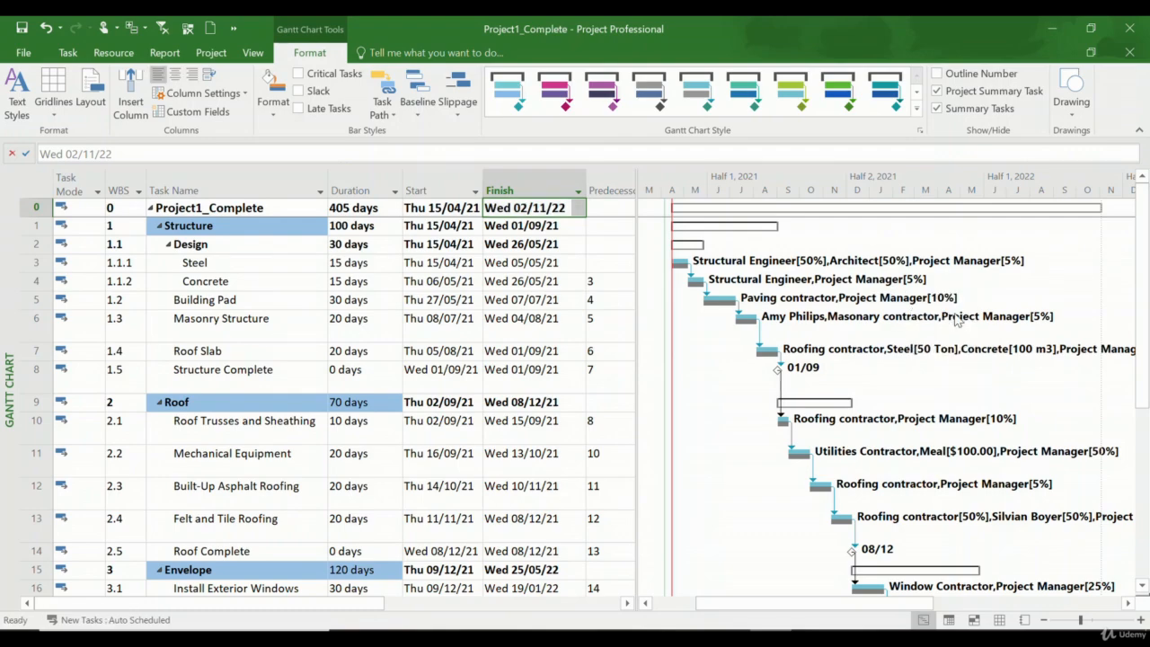
- Draw an arrow on the Gantt chart pointing up to the Roof Slab bar, and delete it
{"action": "left_click", "coordinate": [1071, 101]}
{"action": "left_click", "coordinate": [1074, 153]}
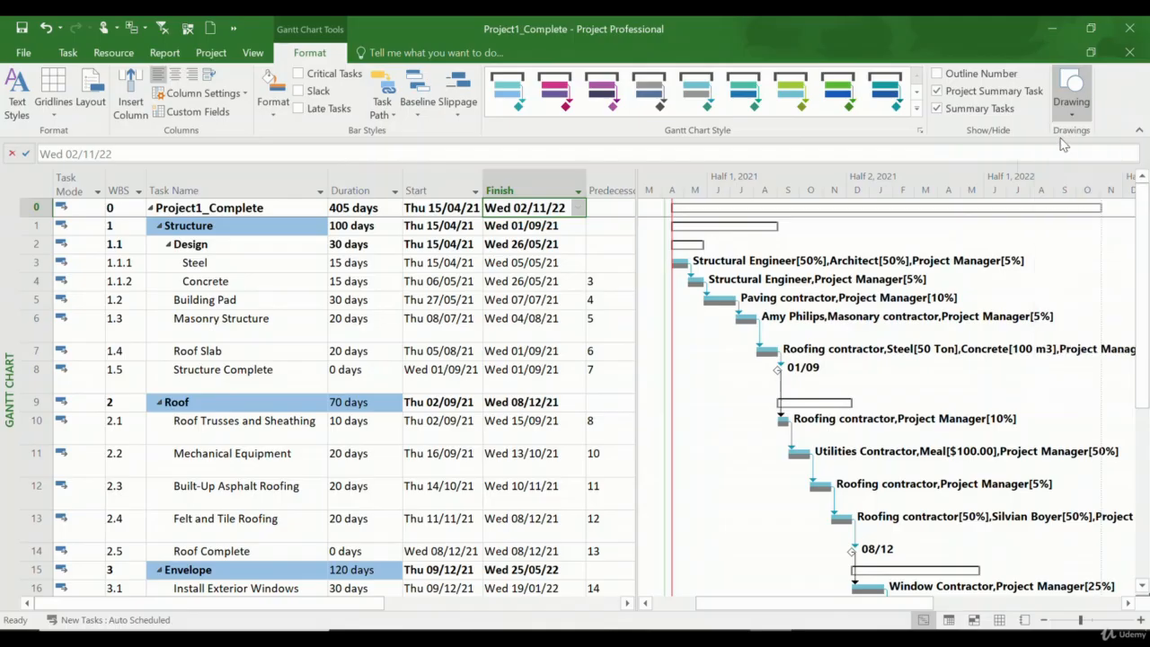
{"action": "left_click_drag", "start_coordinate": [692, 420], "coordinate": [750, 355]}
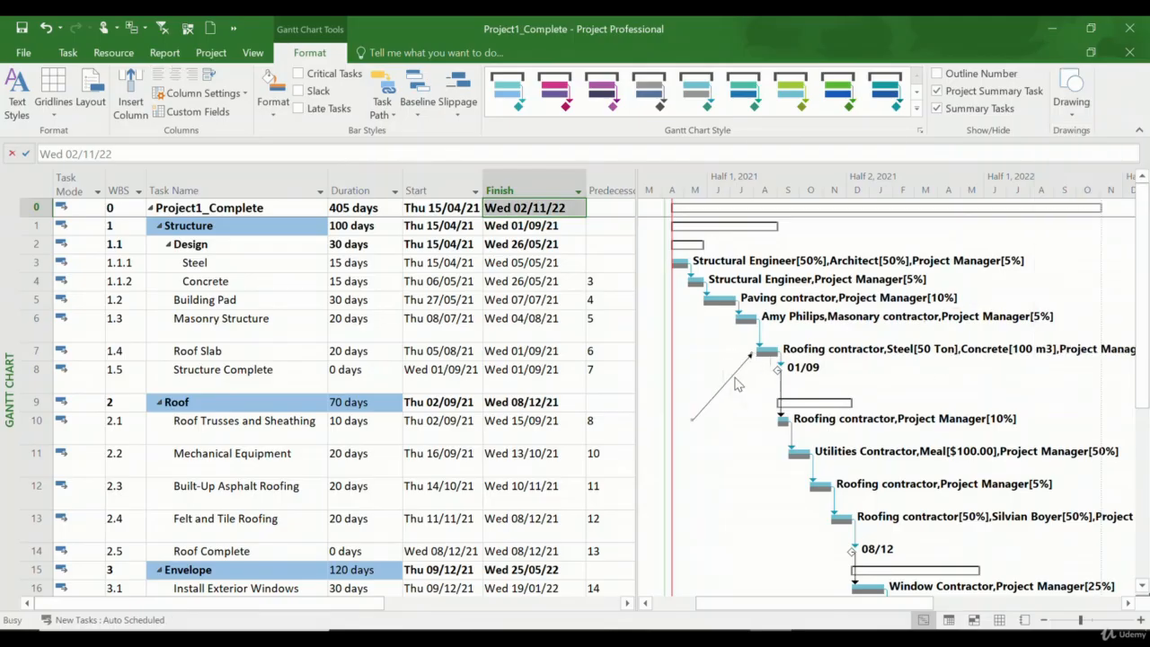
{"action": "key", "text": "Delete"}
- Add a text box reading "Delayed" beside the Masonry Structure and Roof Slab bars, and delete it
{"action": "left_click", "coordinate": [1071, 101]}
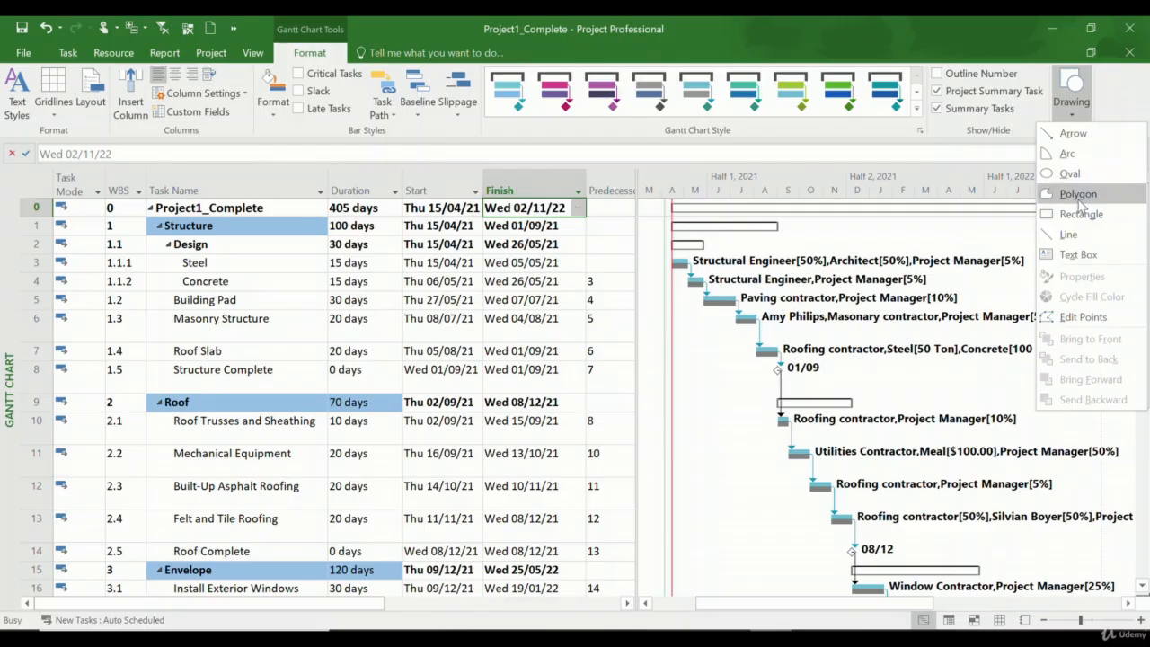
{"action": "left_click", "coordinate": [1078, 255]}
{"action": "mouse_move", "coordinate": [691, 325]}
{"action": "left_mouse_down"}
{"action": "mouse_move", "coordinate": [744, 357]}
{"action": "mouse_move", "coordinate": [628, 321]}
{"action": "left_mouse_up"}
{"action": "type", "text": "erdq"}
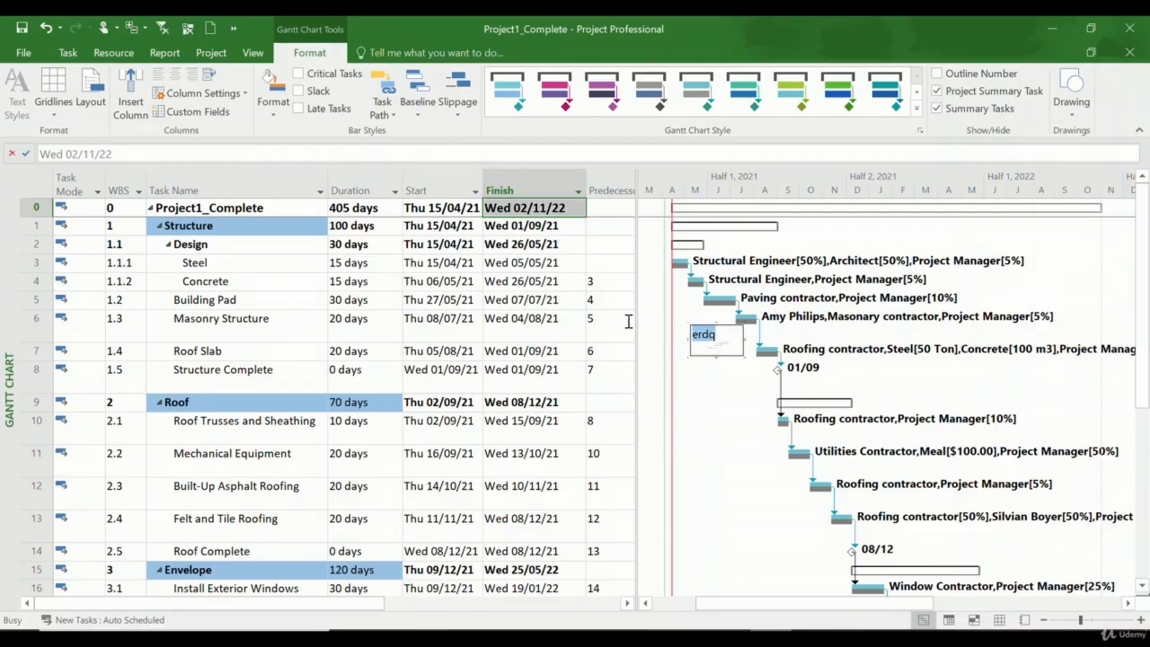
{"action": "key", "text": "BackSpace"}
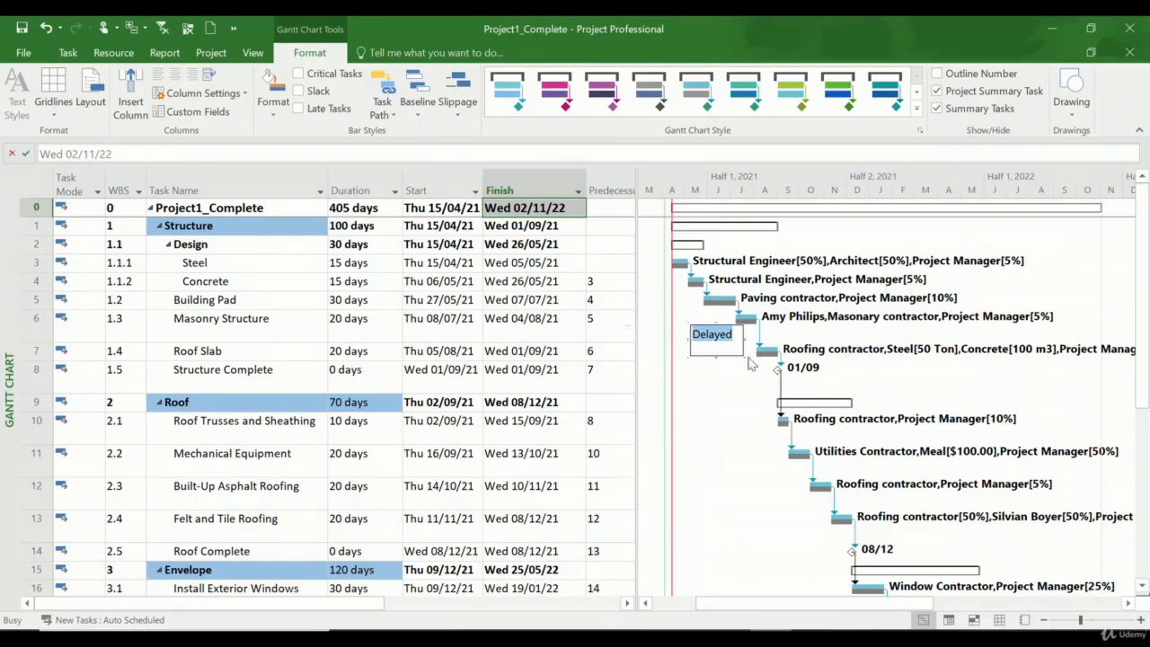
{"action": "left_click", "coordinate": [732, 361]}
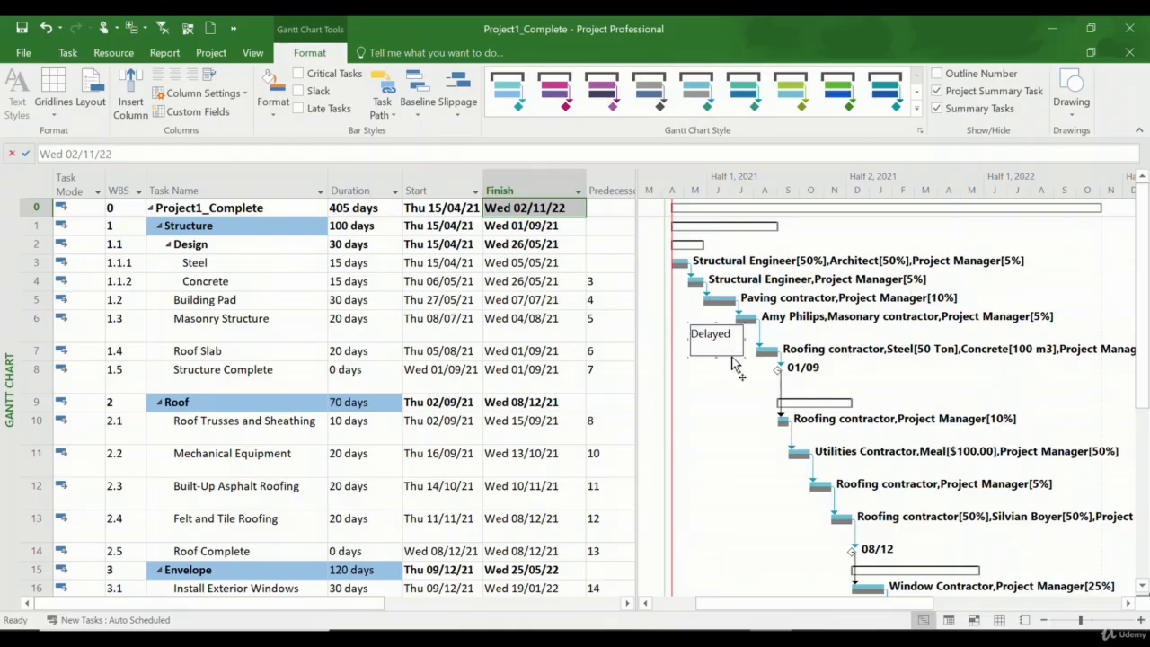
{"action": "key", "text": "Delete"}
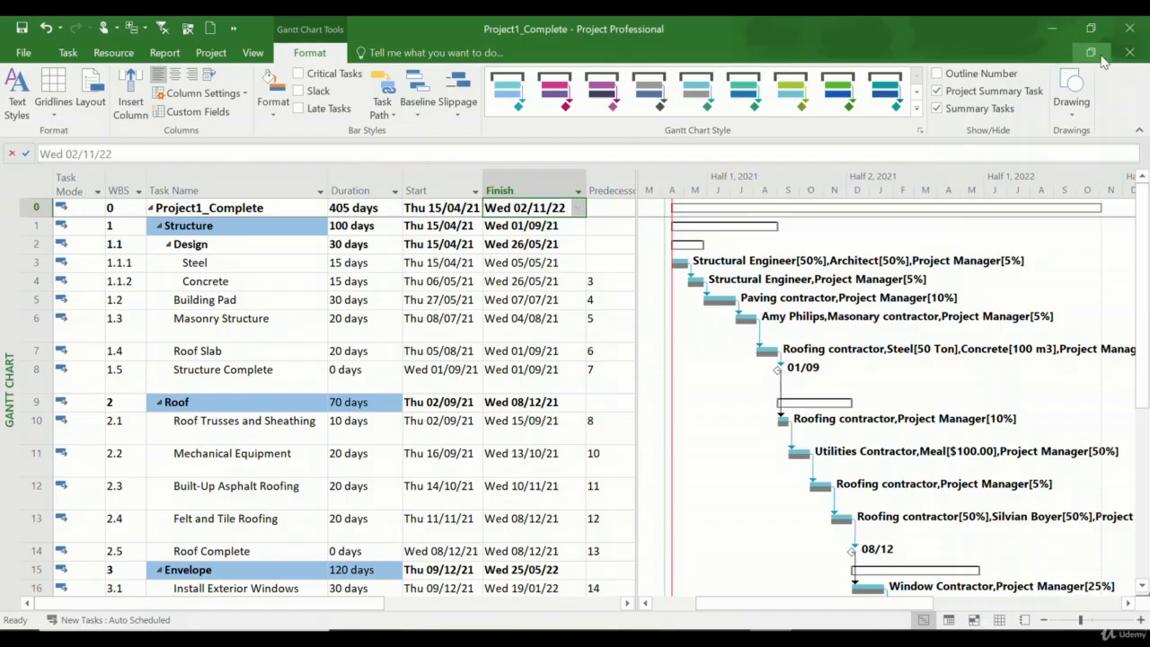
{"action": "scroll", "coordinate": [829, 418], "scroll_direction": "down", "scroll_amount": 8}
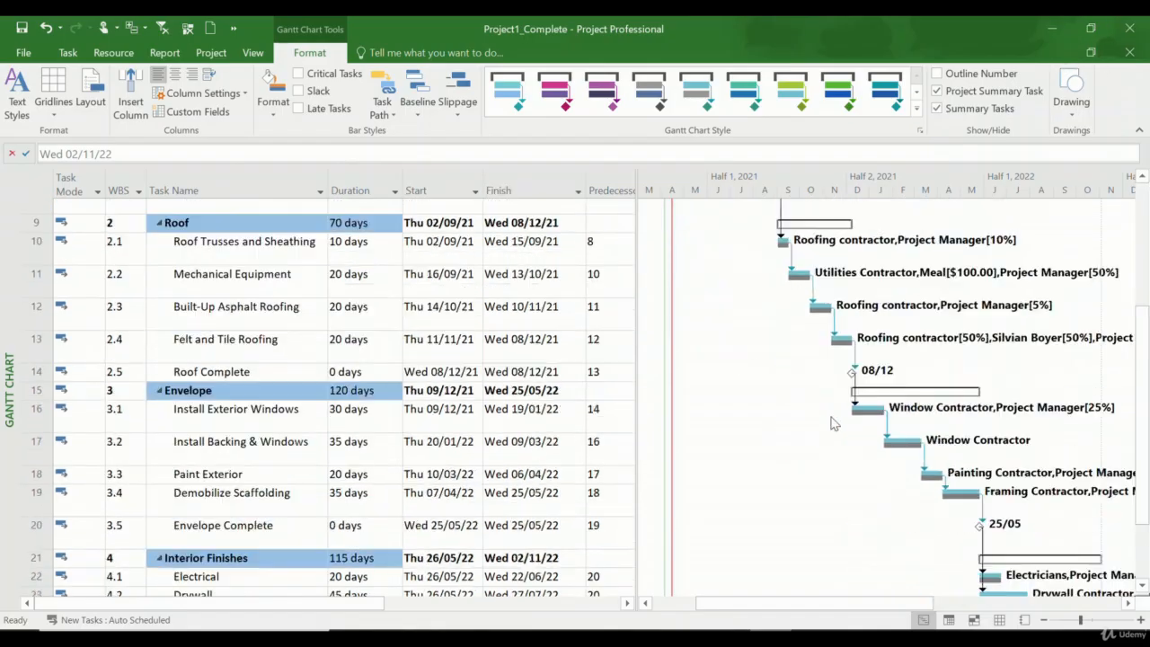
{"action": "scroll", "coordinate": [842, 362], "scroll_direction": "up", "scroll_amount": 7}
{"action": "scroll", "coordinate": [844, 362], "scroll_direction": "up", "scroll_amount": 2}
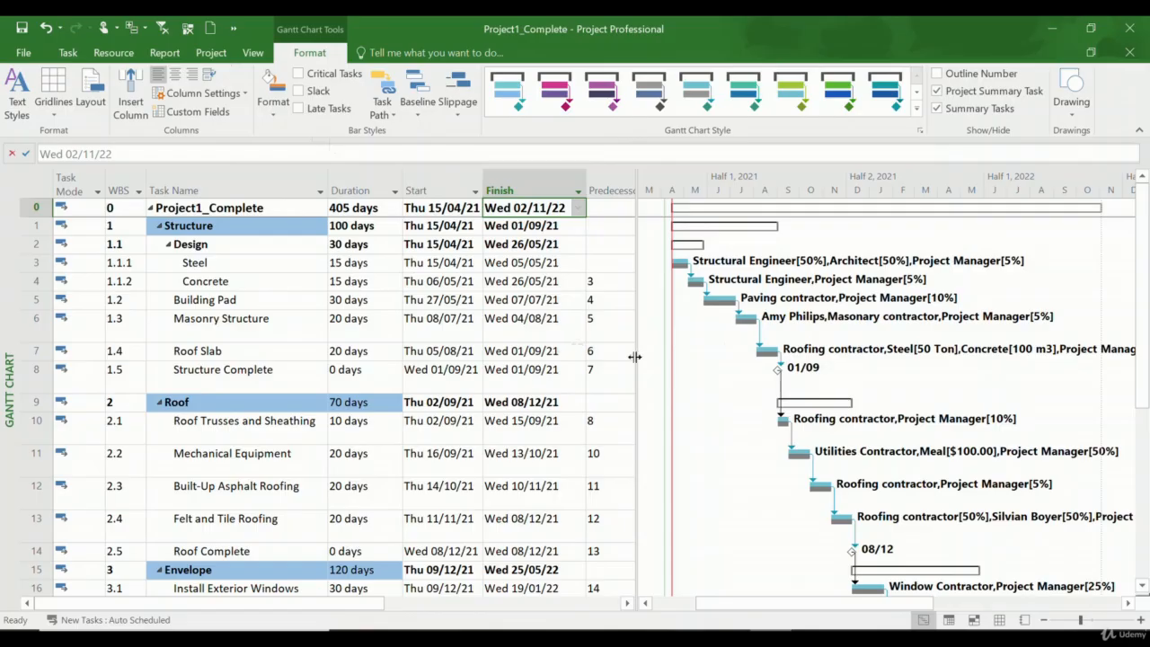
{"action": "left_click", "coordinate": [575, 353]}
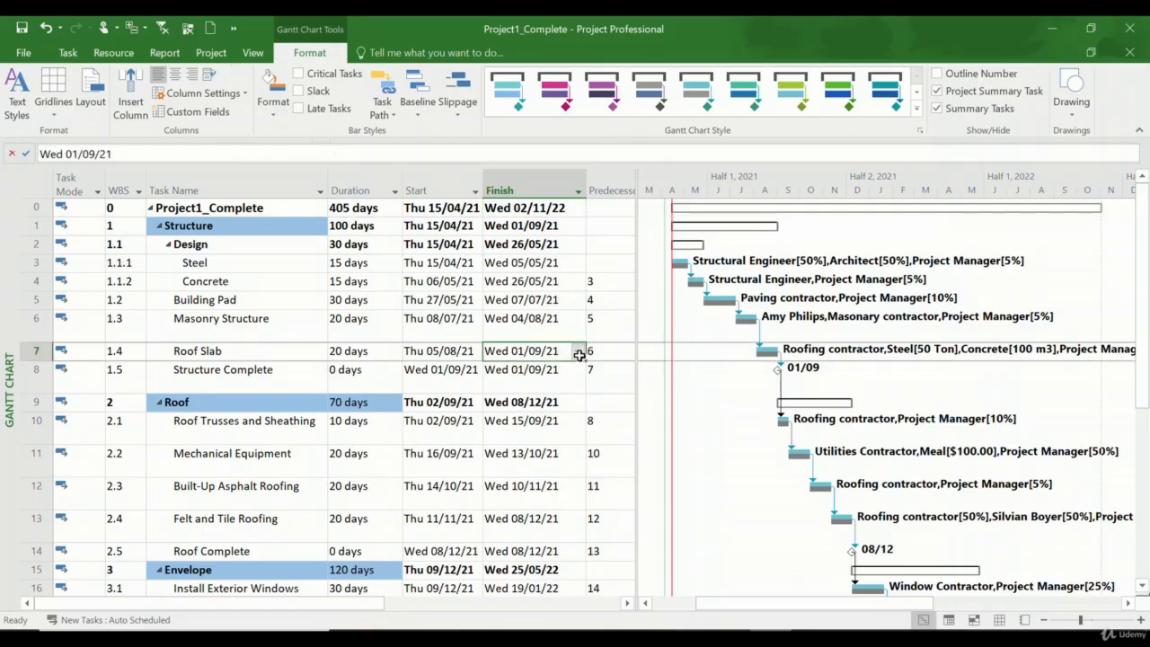
{"action": "left_click", "coordinate": [24, 53]}
{"action": "left_click", "coordinate": [24, 55]}
{"action": "left_click", "coordinate": [259, 262]}
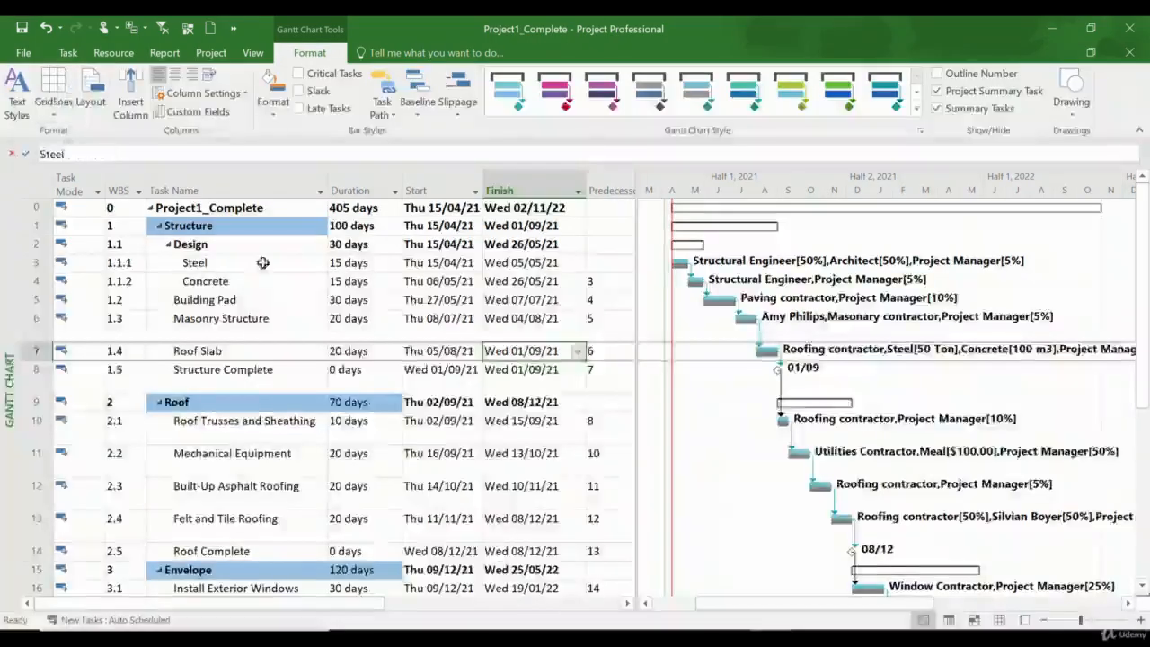
- Switch to the Resource Sheet view and look at the formatting options available for it
{"action": "left_click", "coordinate": [67, 53]}
{"action": "left_click", "coordinate": [32, 113]}
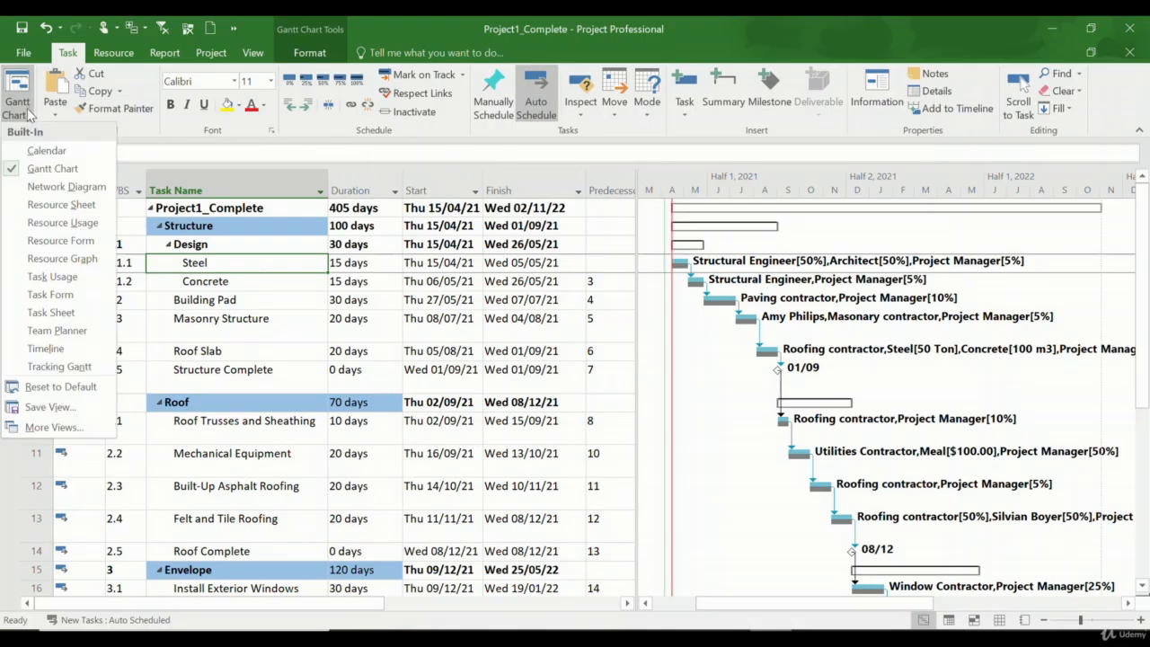
{"action": "left_click", "coordinate": [56, 205]}
{"action": "left_click", "coordinate": [362, 278]}
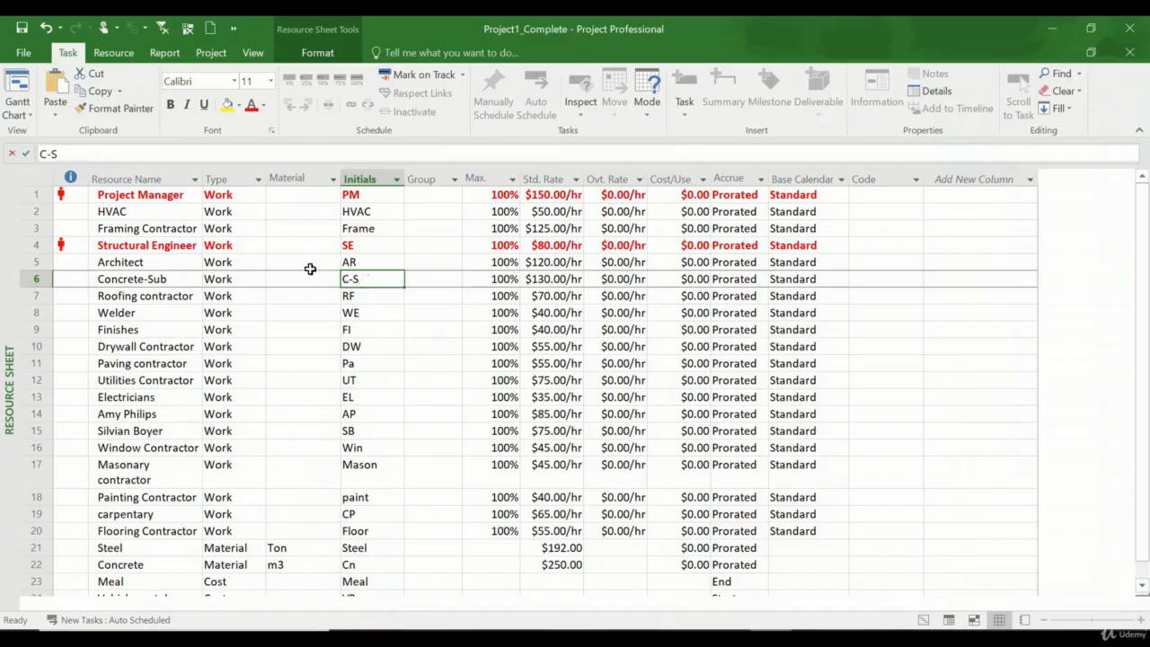
{"action": "left_click", "coordinate": [381, 251]}
{"action": "left_click", "coordinate": [324, 53]}
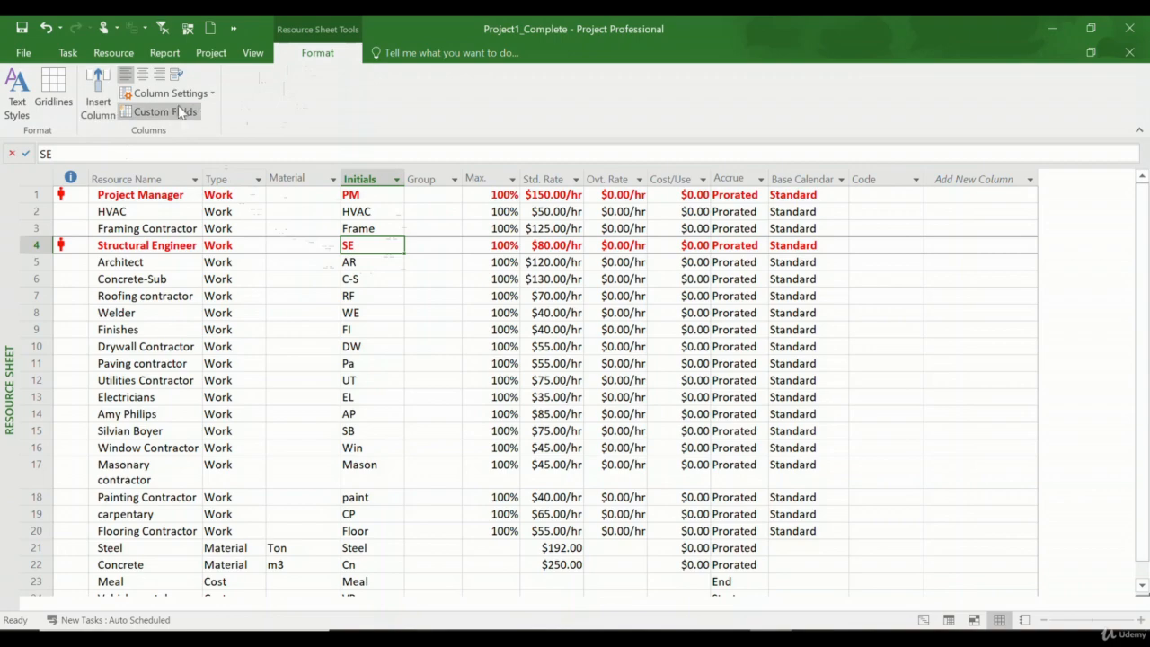
- Return to the Gantt Chart view and bring up its formatting options for comparison with the Resource Sheet
{"action": "left_click", "coordinate": [69, 55]}
{"action": "left_click", "coordinate": [23, 88]}
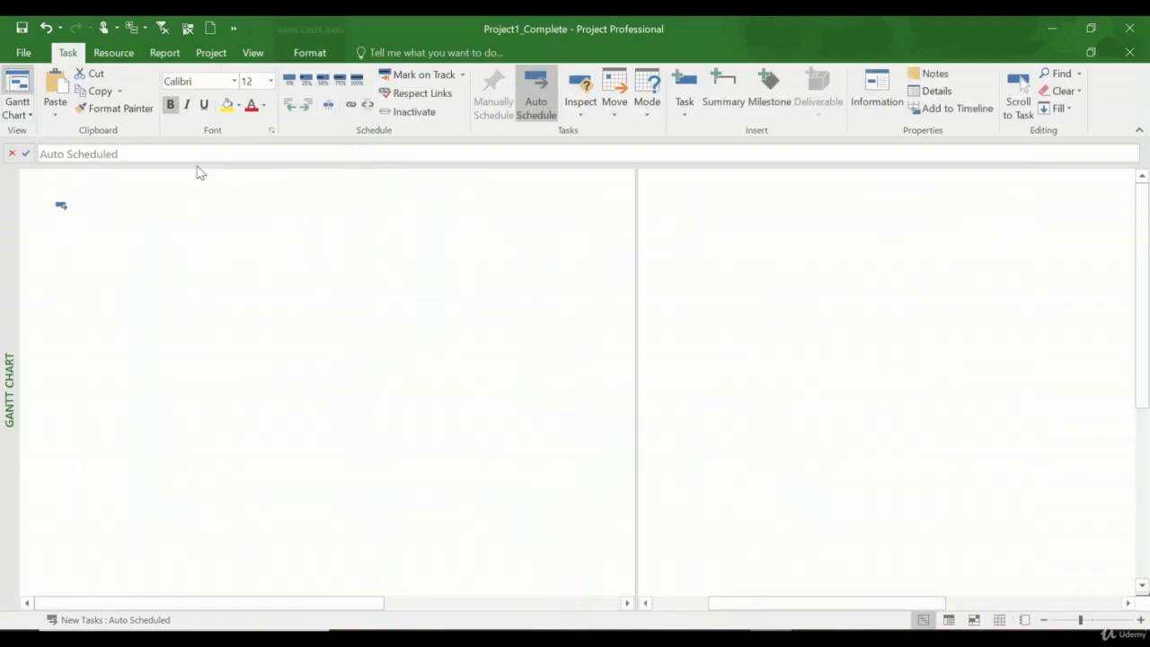
{"action": "left_click", "coordinate": [534, 300]}
{"action": "left_click", "coordinate": [309, 52]}
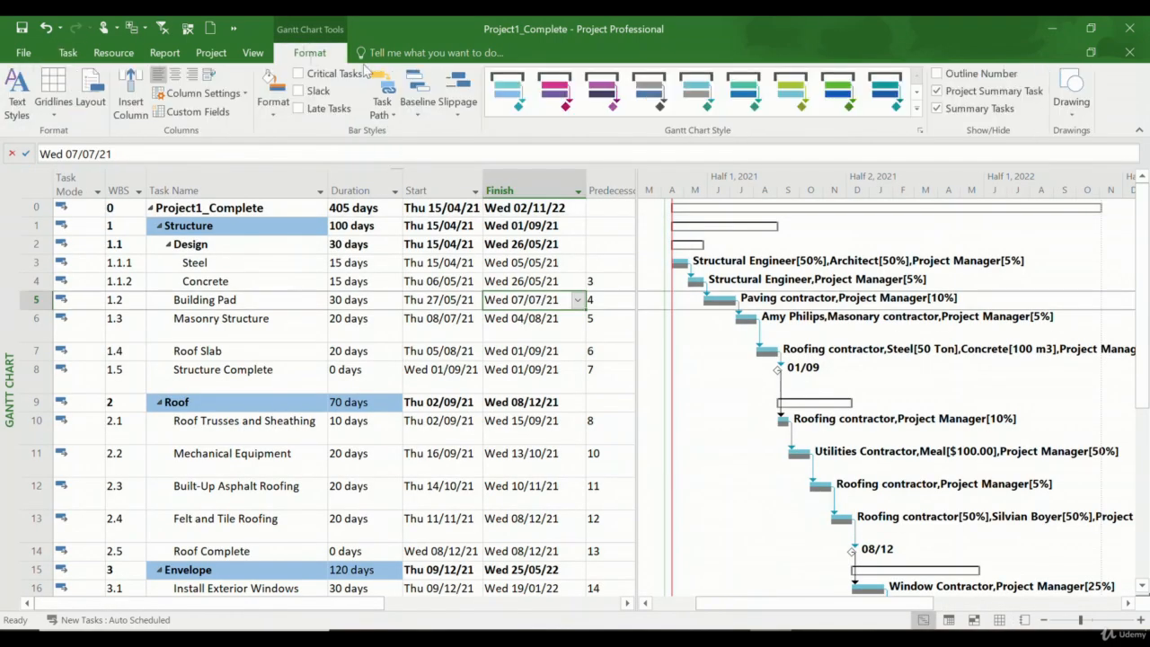